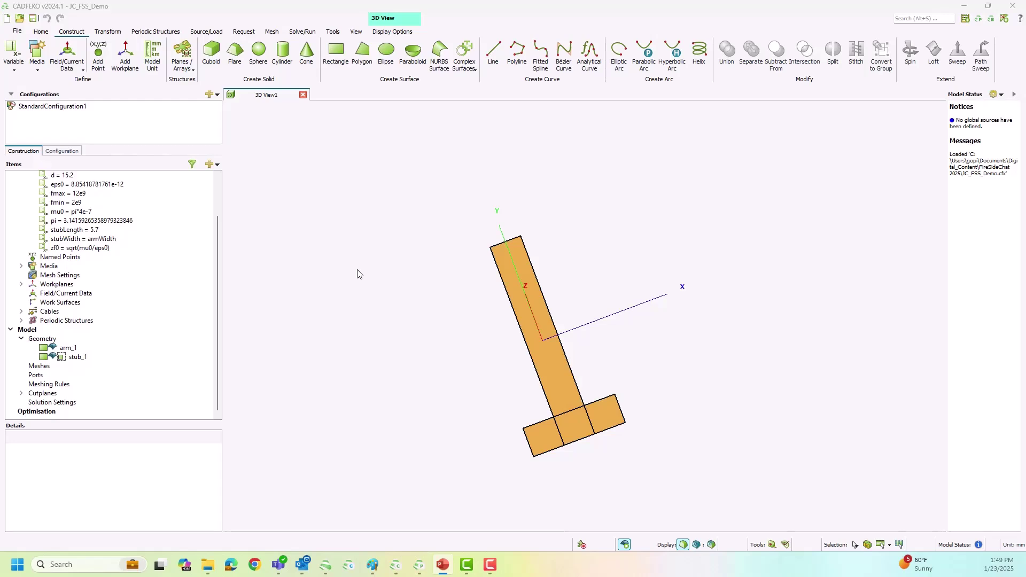
Step: Copy and rotate arm_1 by 90 degrees about the N axis to make one crossing arm
scroll(173, 288, "up", 2)
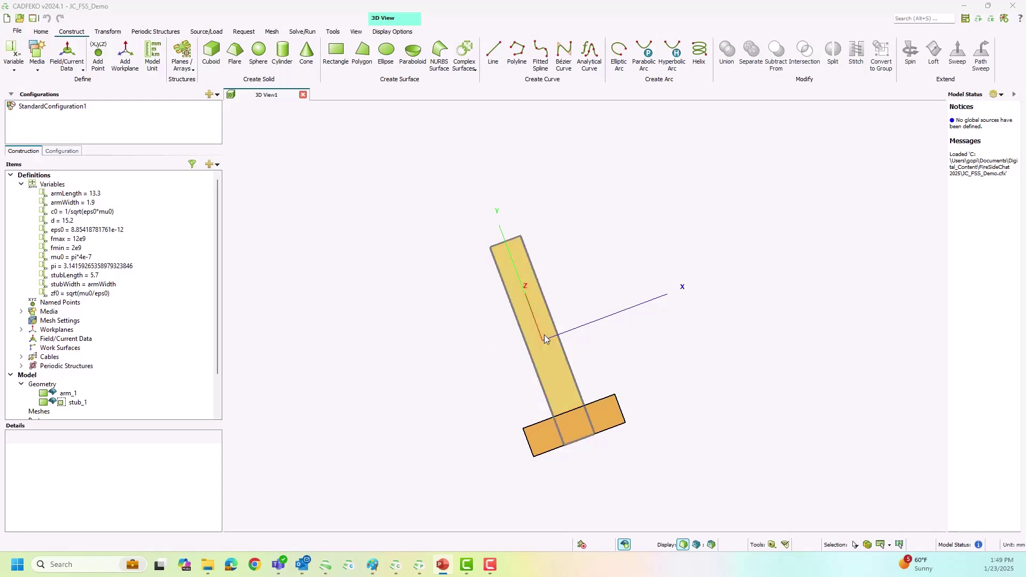
left_click(68, 394)
left_click(108, 32)
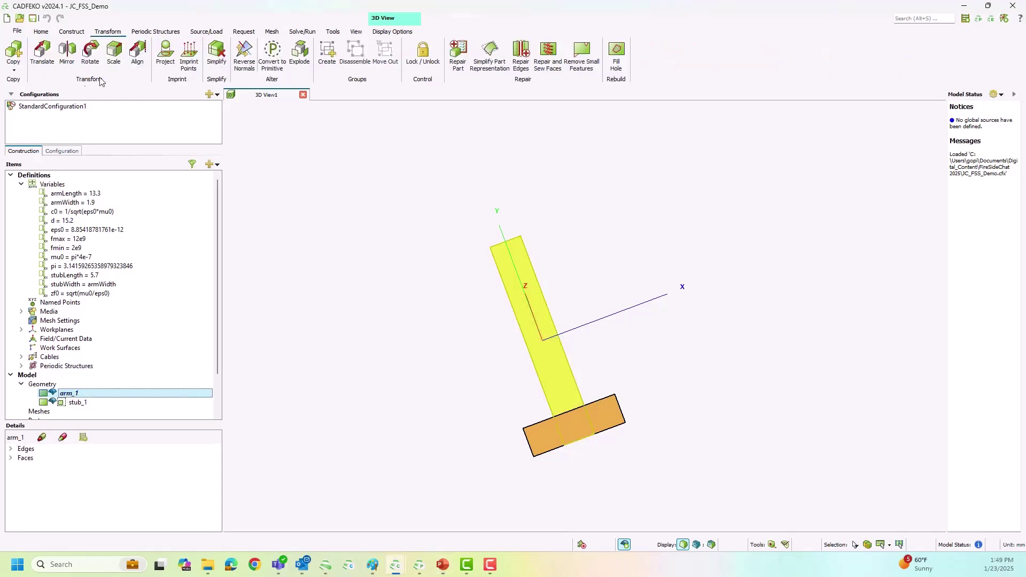
left_click(13, 67)
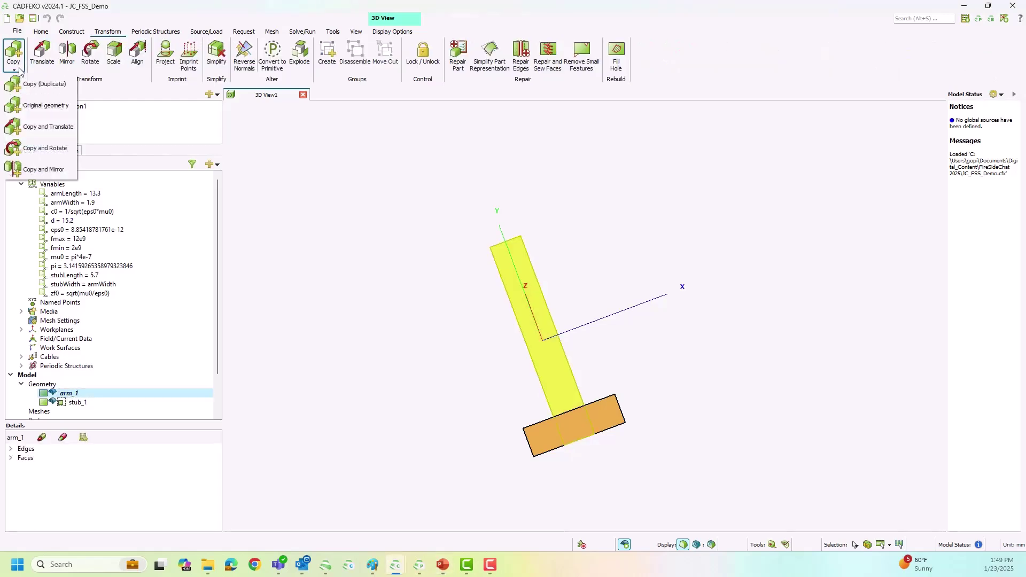
left_click(44, 150)
left_click(245, 211)
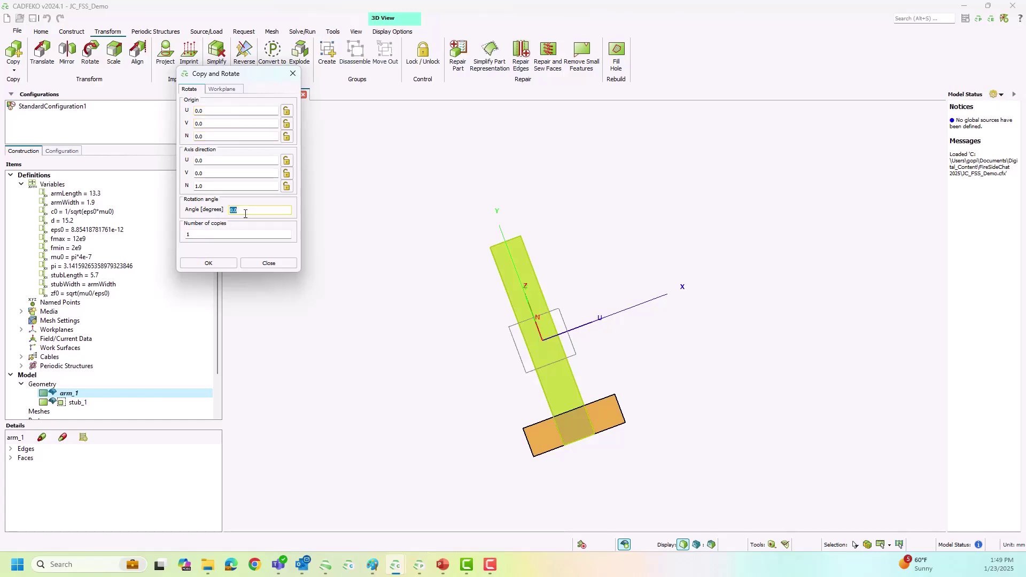
type("90")
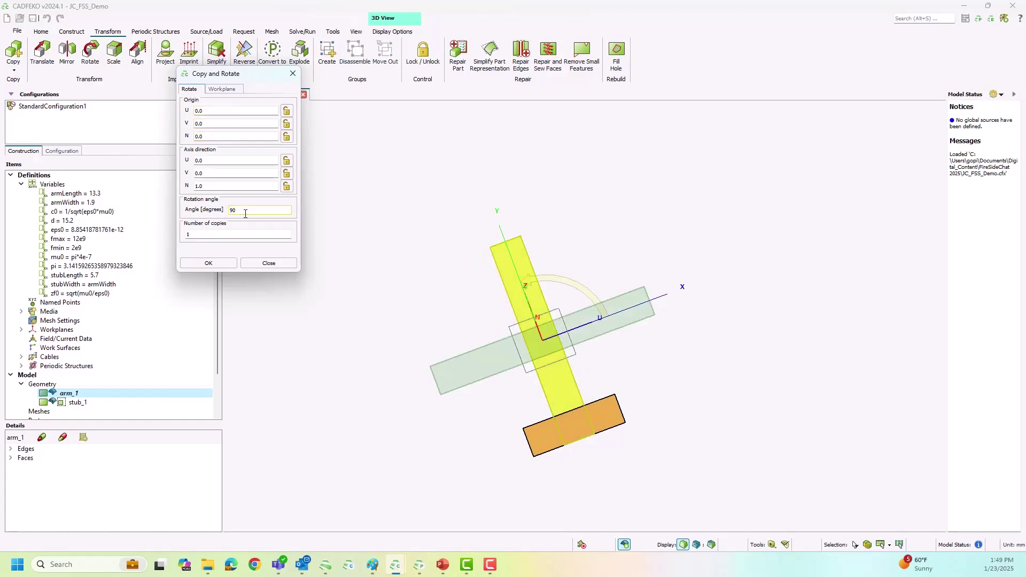
left_click(216, 264)
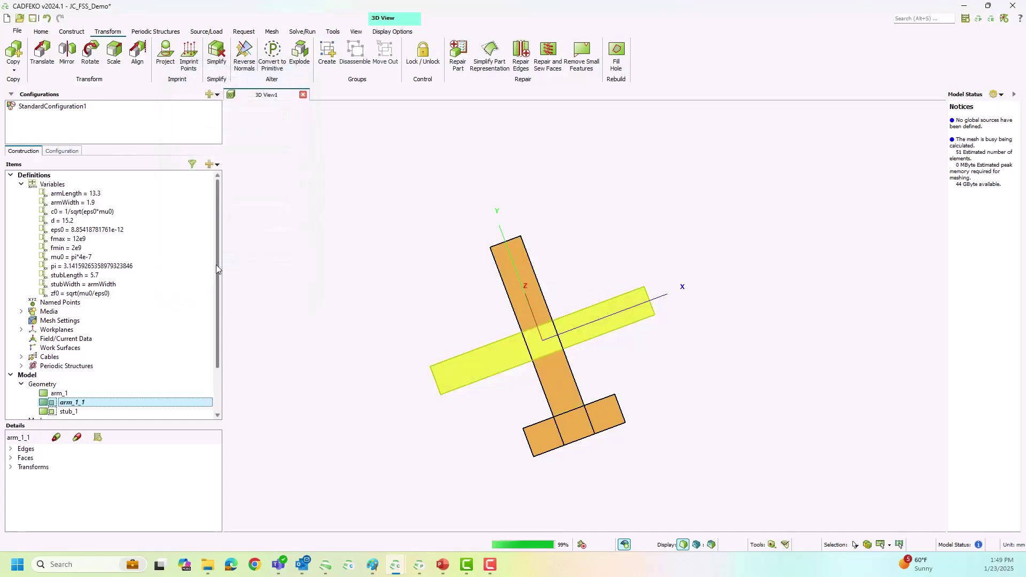
Step: Copy and rotate stub_1 by 90 degrees about the origin with 3 copies, placing a stub on each remaining arm end
left_click(89, 411)
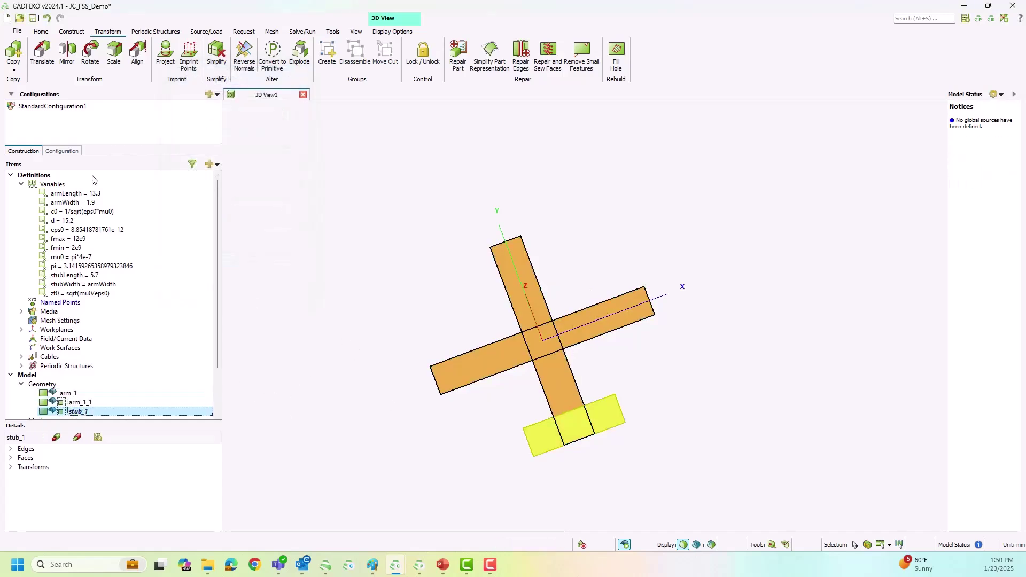
left_click(16, 68)
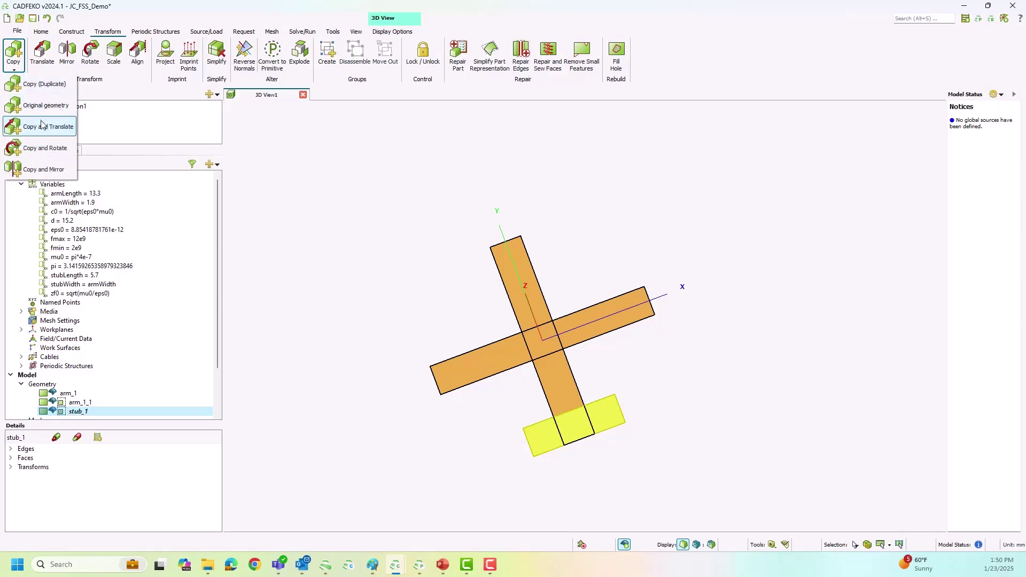
left_click(41, 149)
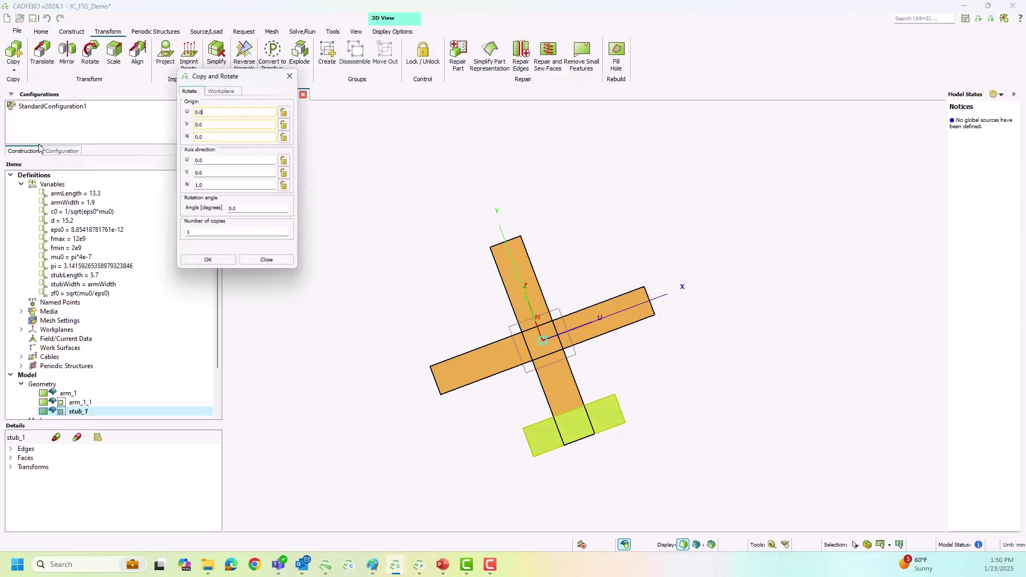
double_click(246, 210)
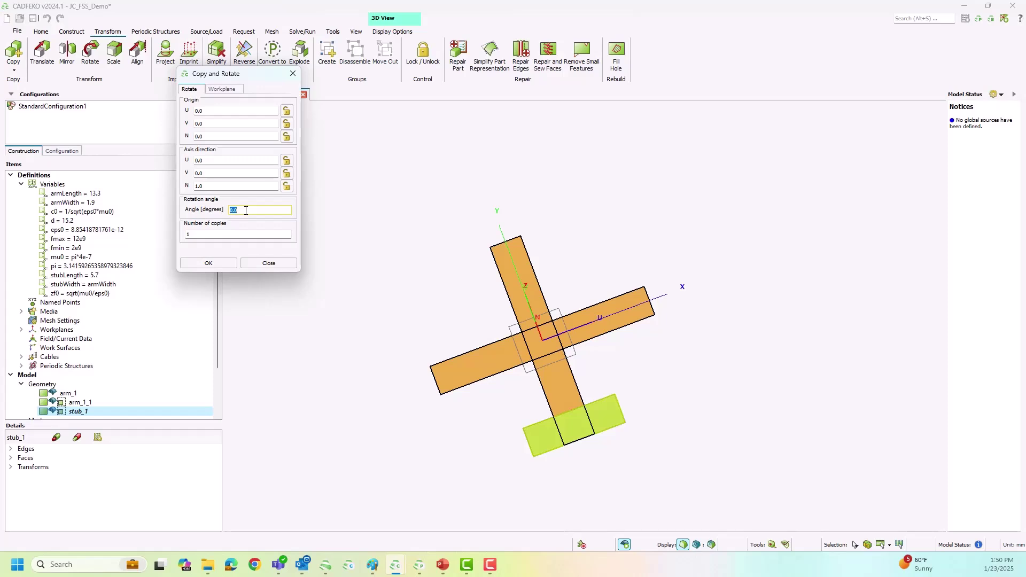
type("90")
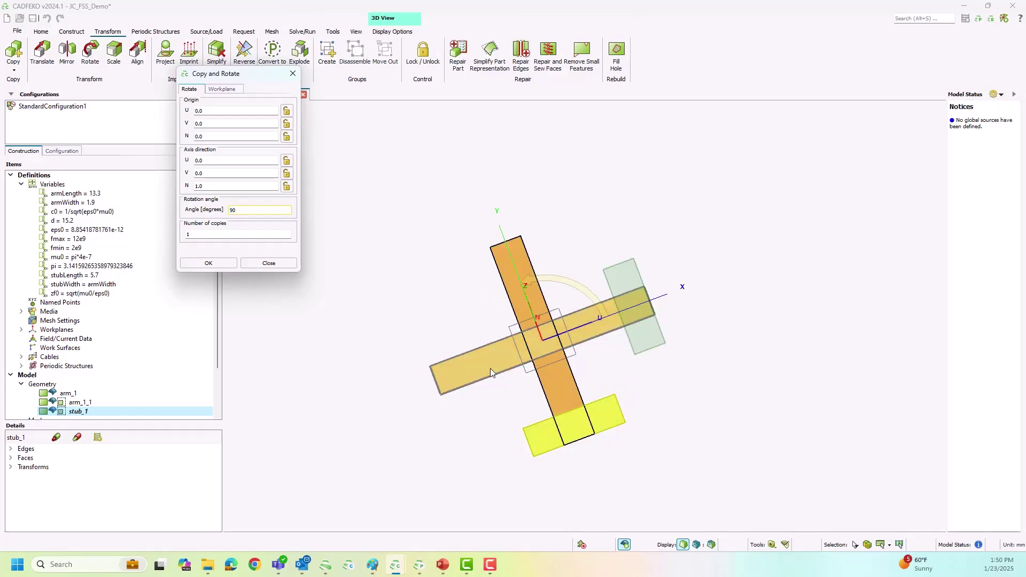
double_click(217, 235)
type("3")
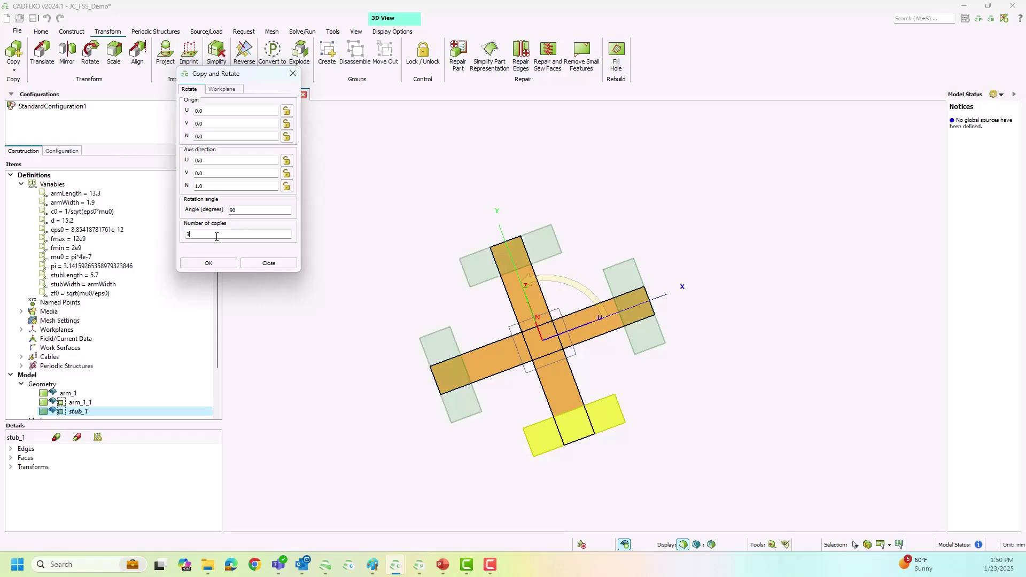
left_click(217, 264)
scroll(115, 337, "down", 3)
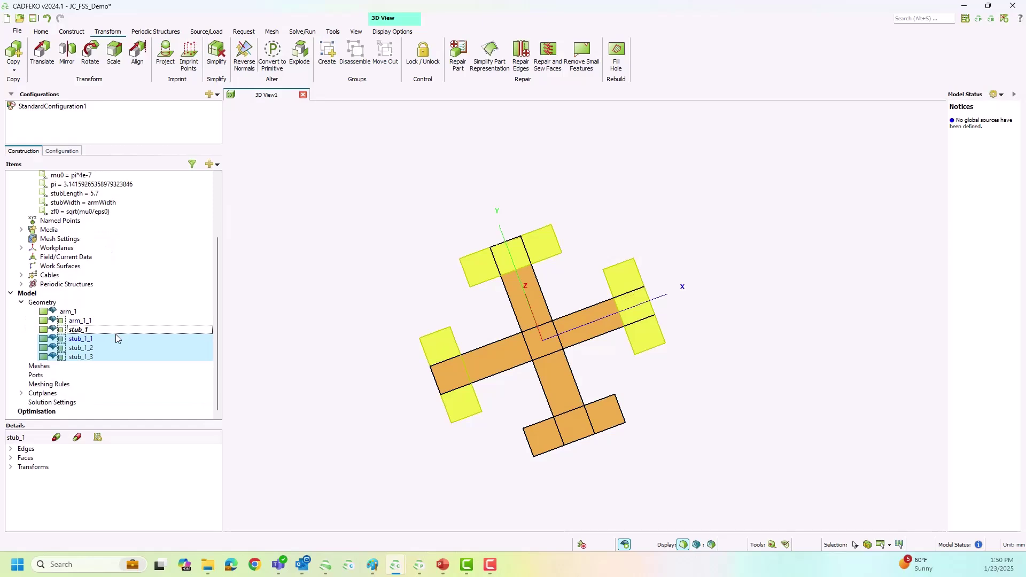
left_click(367, 328)
Step: Union both arms and all four stubs into a single part
left_click_drag(525, 304, 587, 305)
scroll(572, 302, "up", 2)
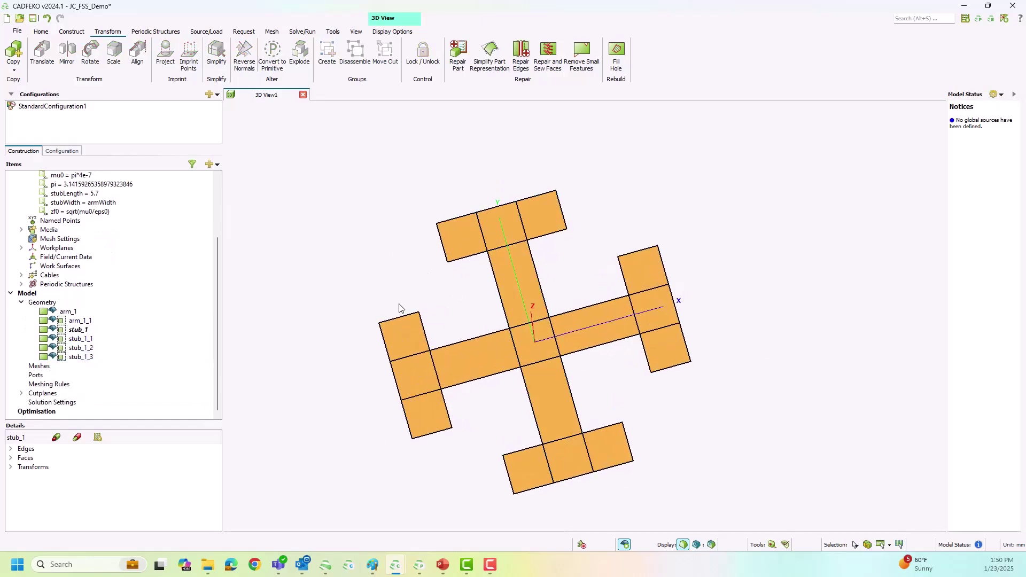
left_click(70, 311)
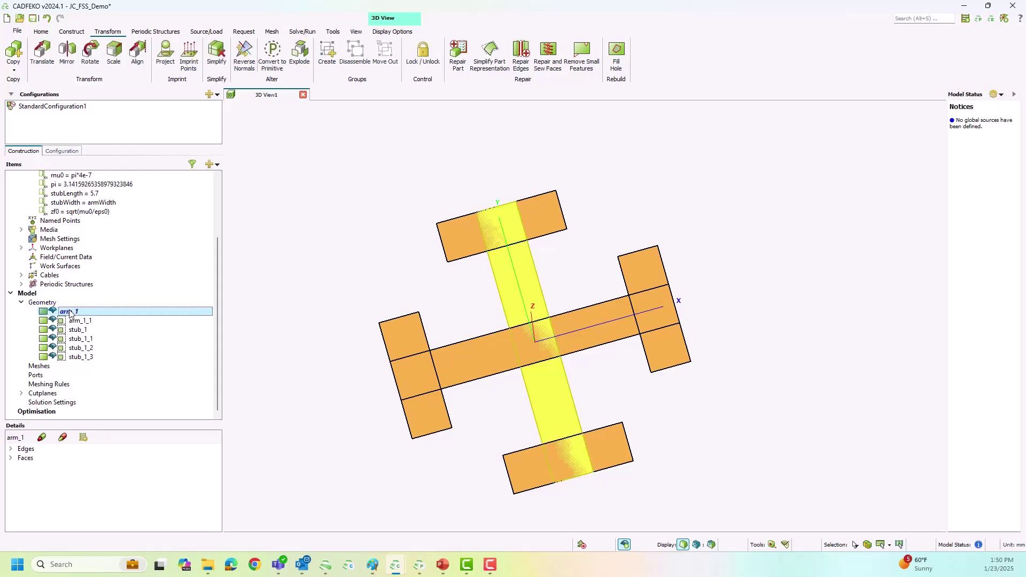
left_click(79, 357, "shift")
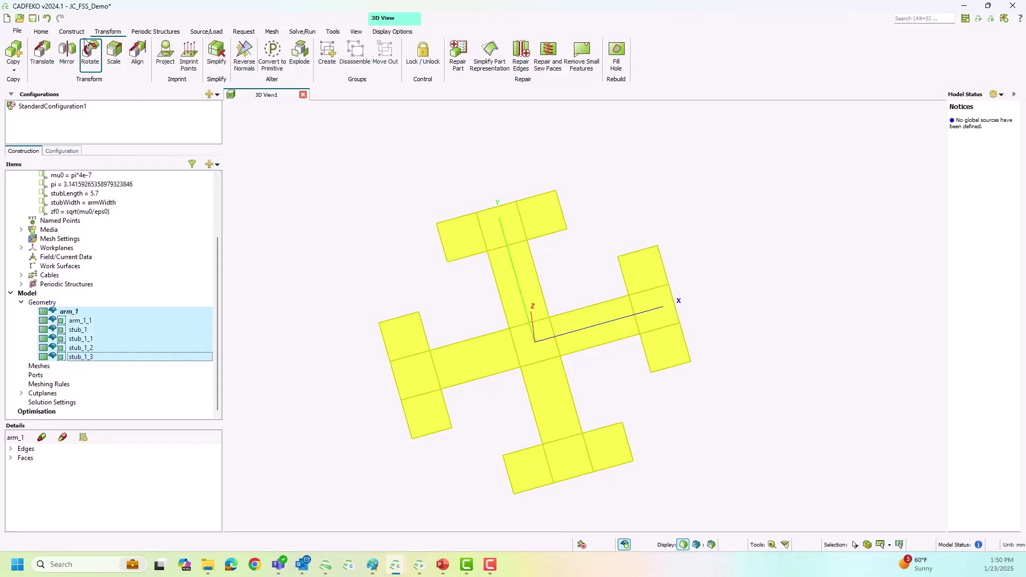
left_click(74, 34)
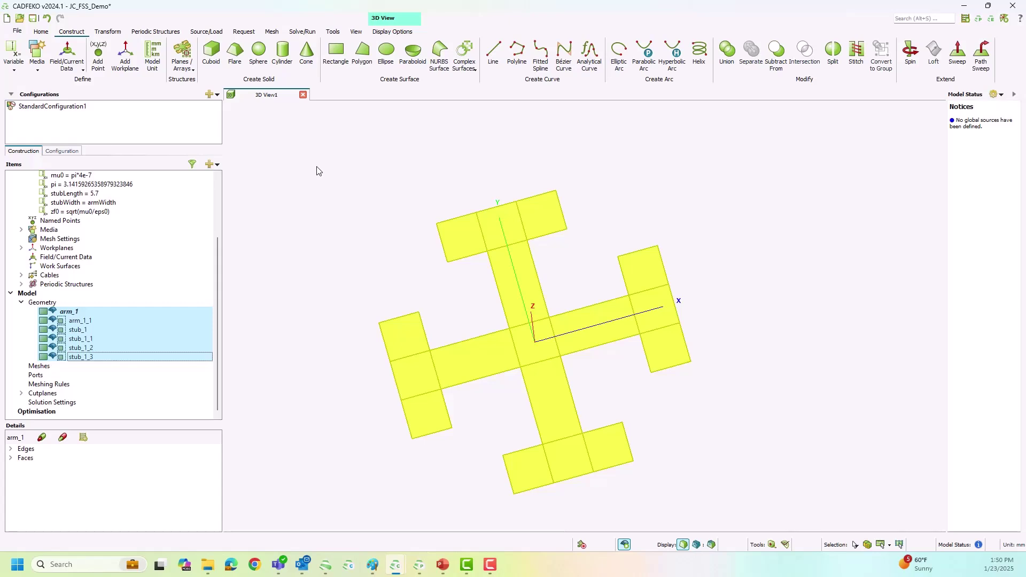
left_click(730, 51)
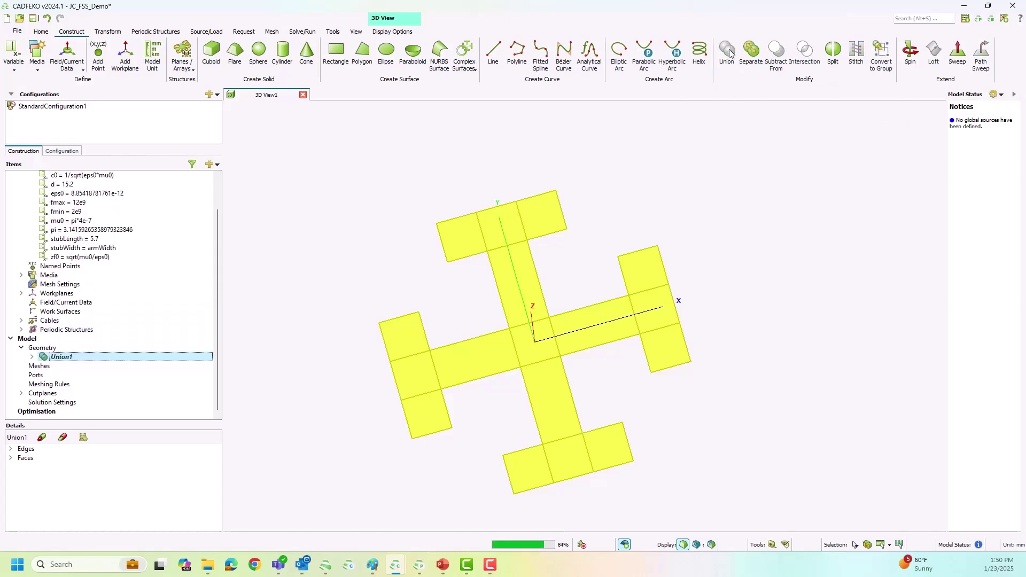
left_click(339, 321)
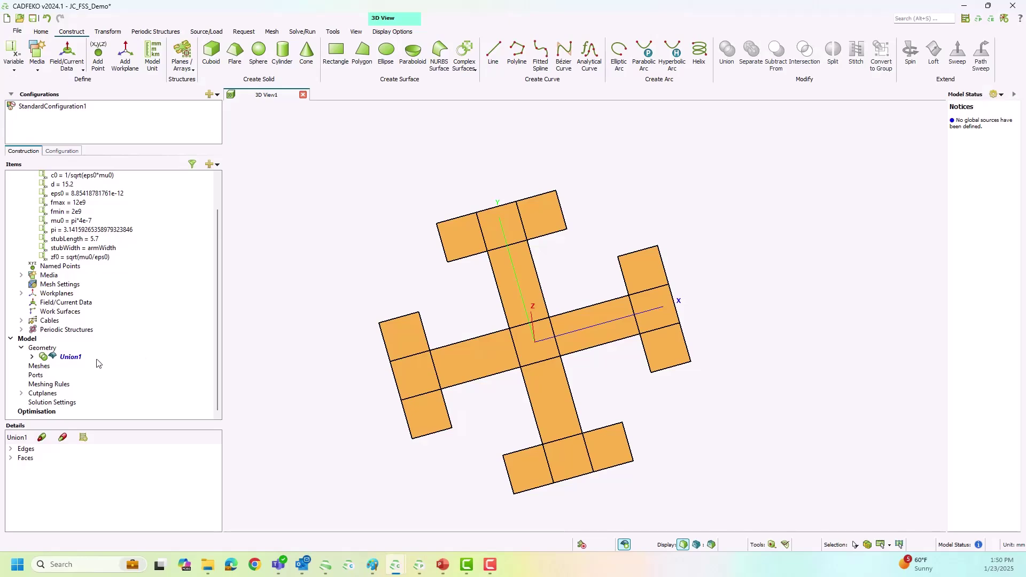
Step: Simplify the united cross with the default options to remove its redundant internal edges
left_click(70, 357)
left_click(108, 32)
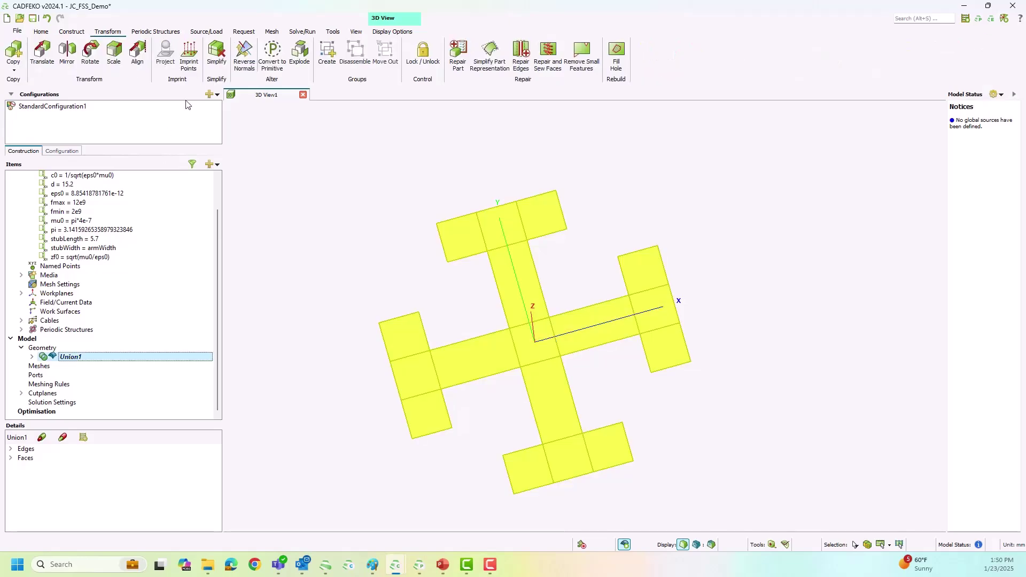
left_click(217, 60)
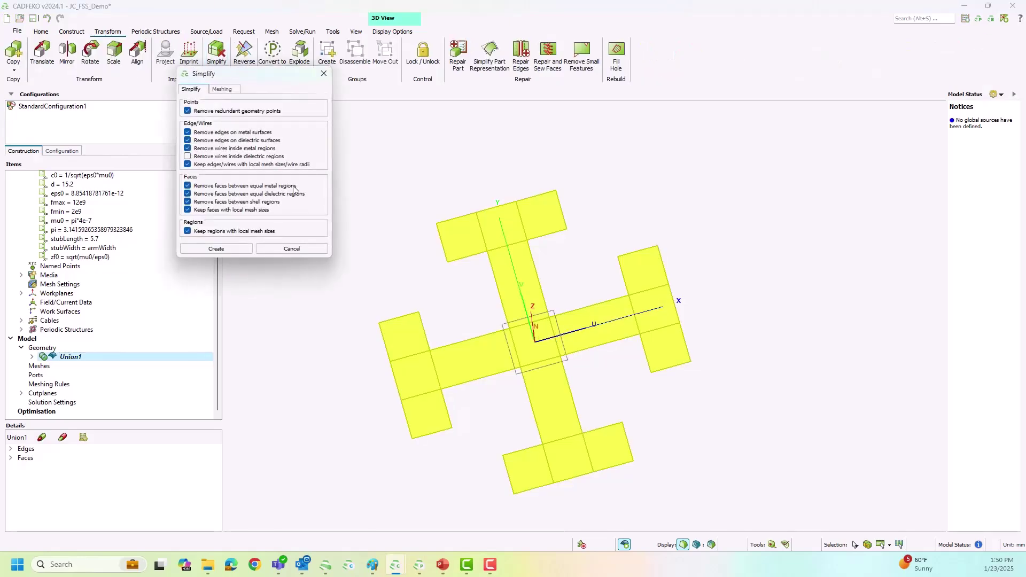
left_click(217, 251)
left_click(419, 247)
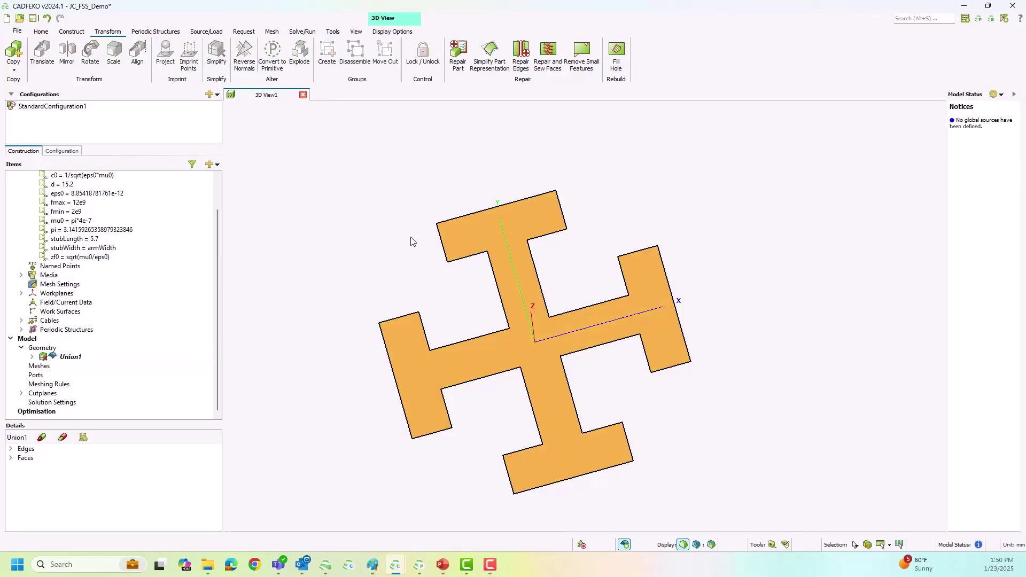
Step: Define two-dimensional periodic boundary conditions spanning -d/2 to d/2 in U and V, with phase shift determined from plane-wave excitation
left_click_drag(612, 334, 618, 286)
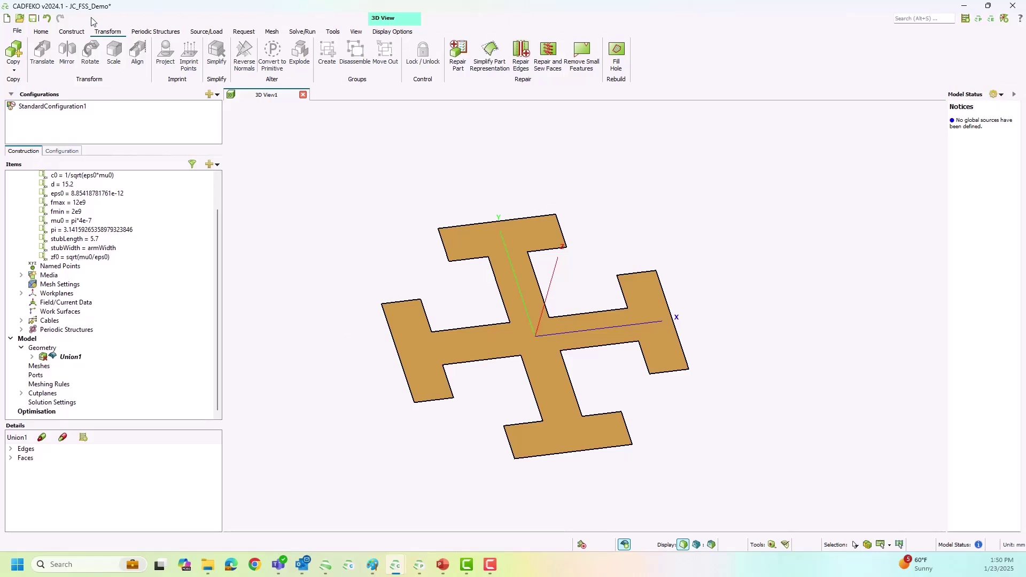
left_click(75, 31)
left_click(182, 56)
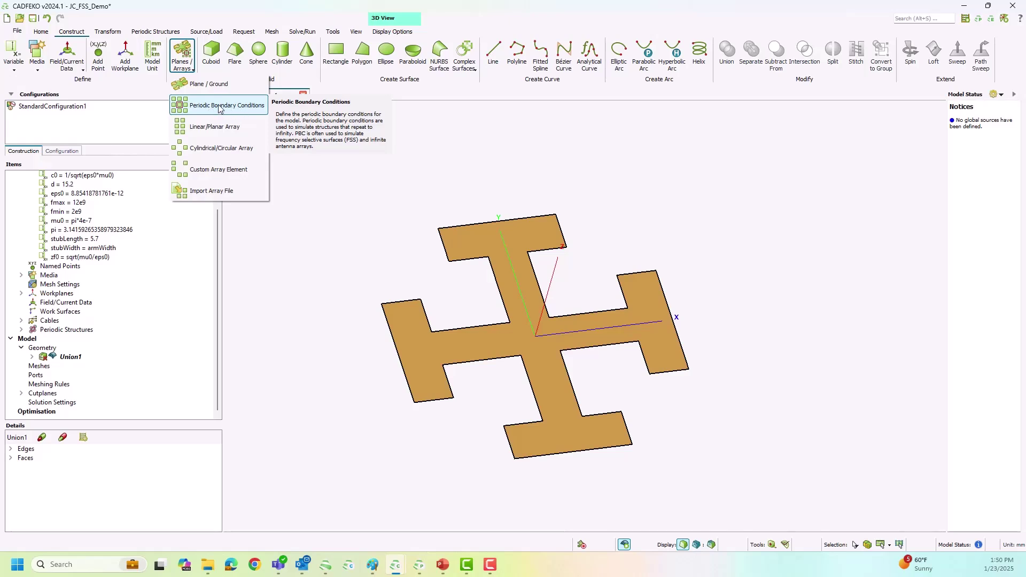
left_click(239, 117)
left_click_drag(268, 77, 277, 129)
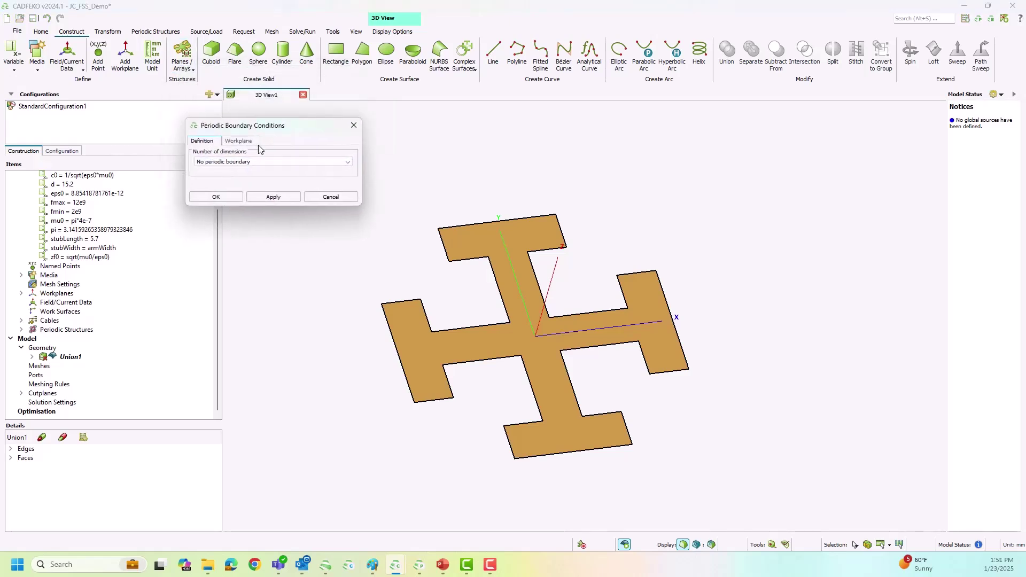
left_click(231, 167)
left_click(227, 185)
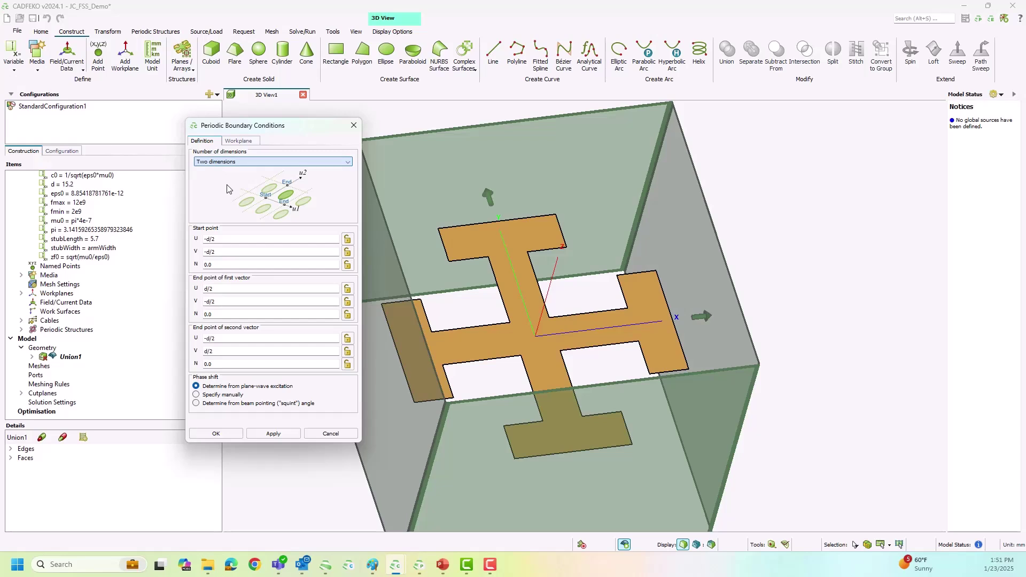
left_click_drag(746, 216, 526, 362)
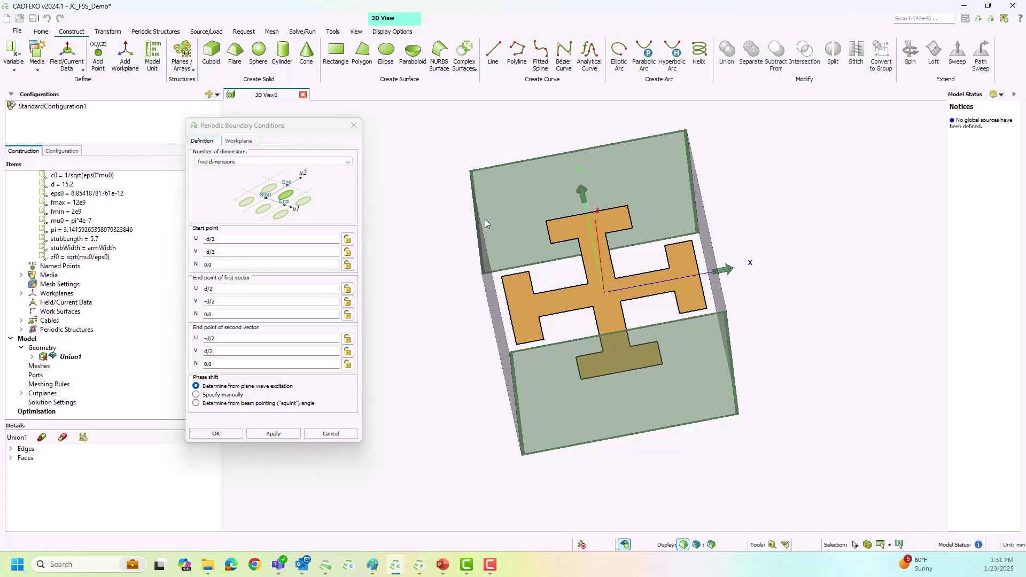
scroll(102, 254, "up", 2)
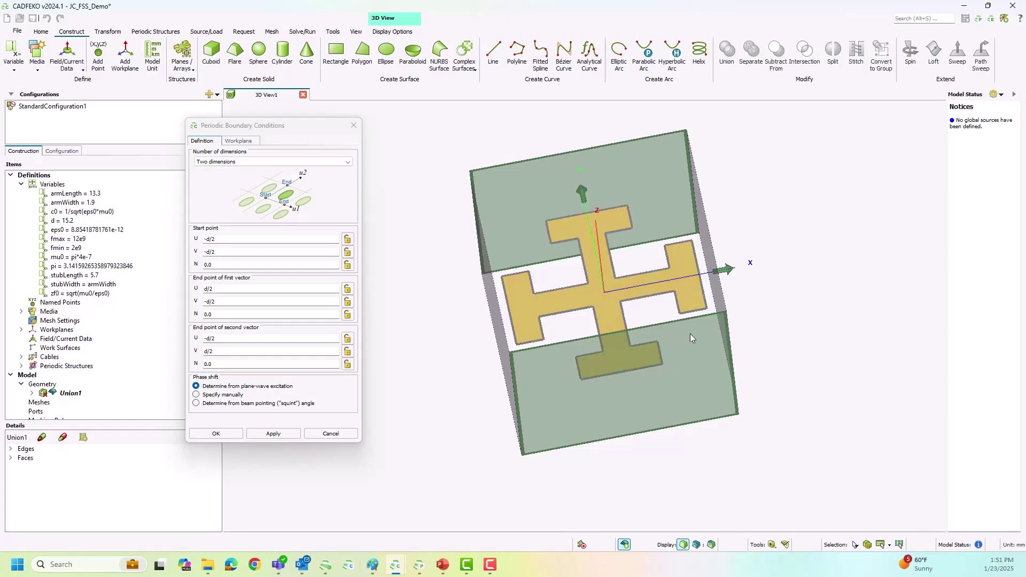
left_click(226, 436)
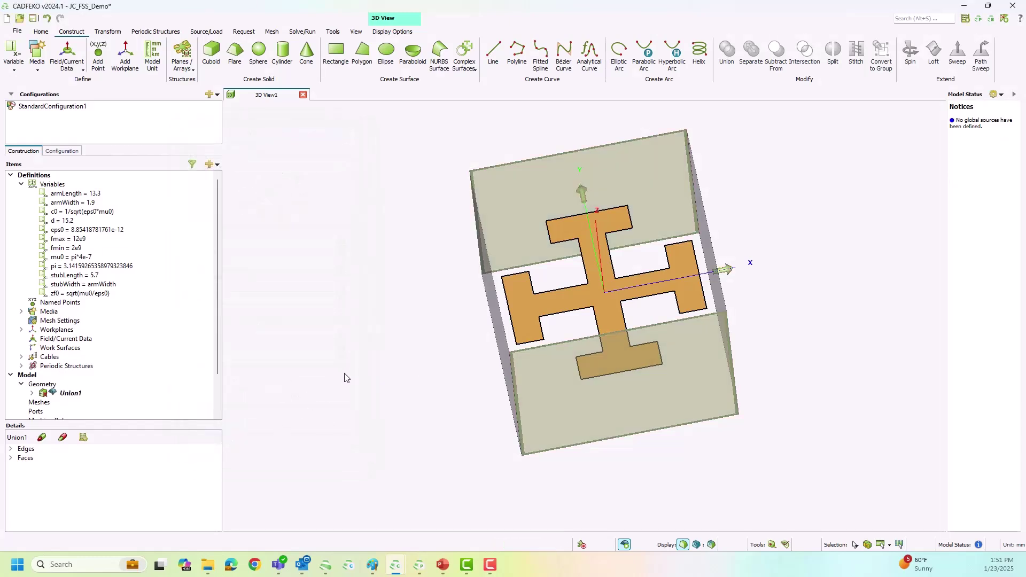
Step: Add a global plane wave source with a single linearly polarised incident wave, magnitude 1.0 V/m, at θ = 0 and φ = 0
mouse_move(522, 394)
middle_mouse_down()
mouse_move(622, 368)
mouse_move(567, 332)
mouse_move(561, 369)
middle_mouse_up()
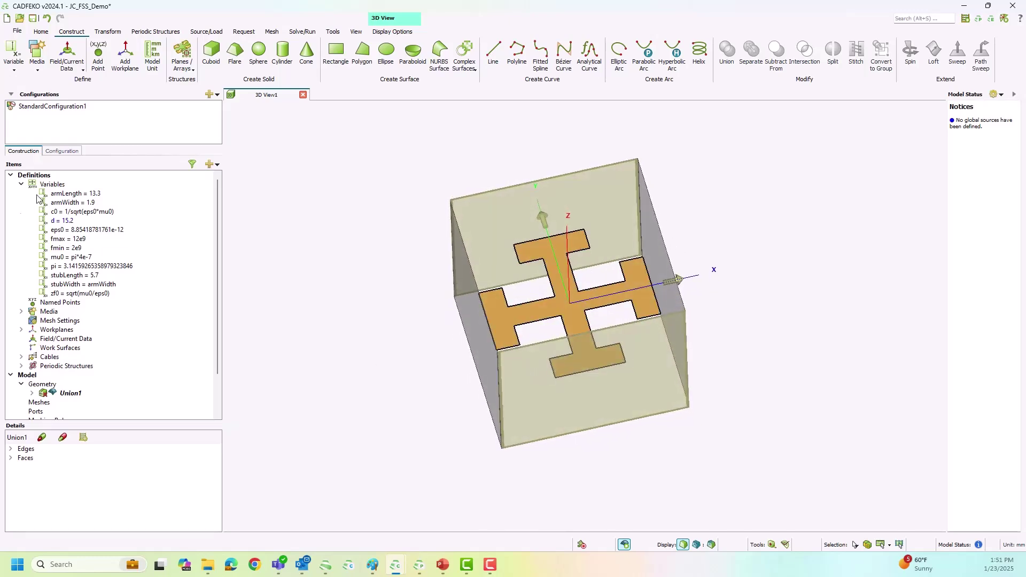
left_click(62, 151)
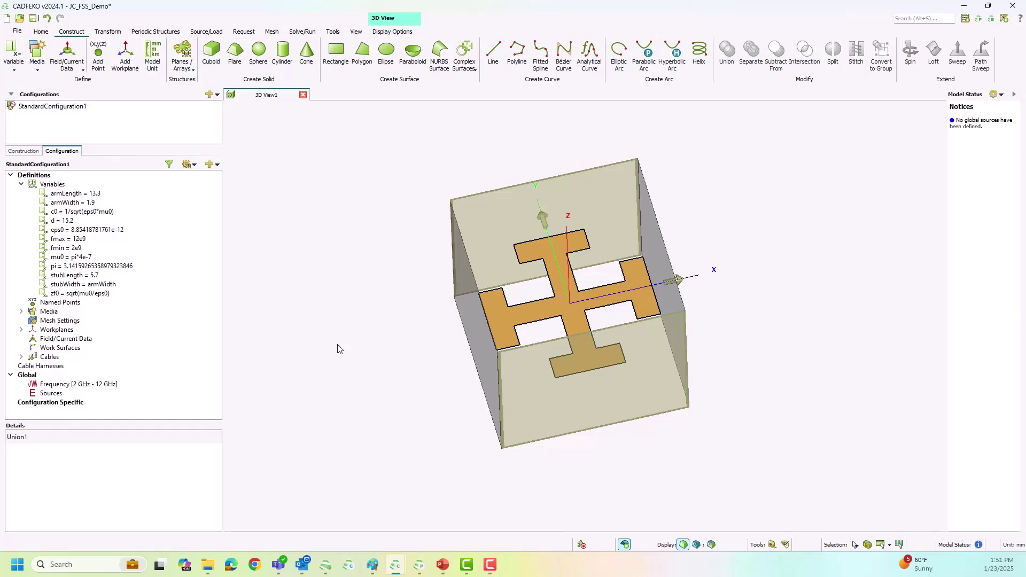
left_click(206, 32)
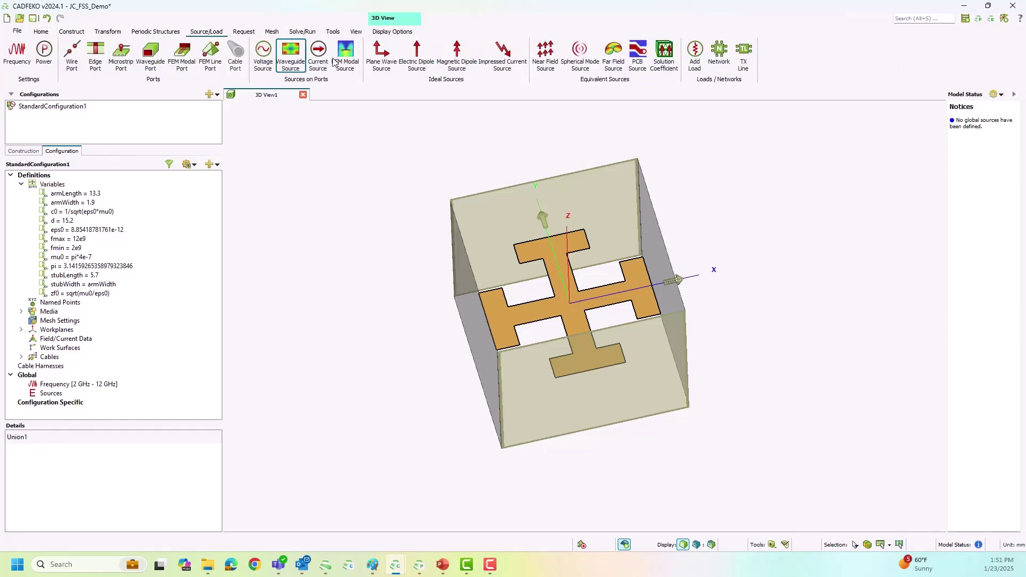
left_click(382, 53)
left_click_drag(531, 315, 533, 215)
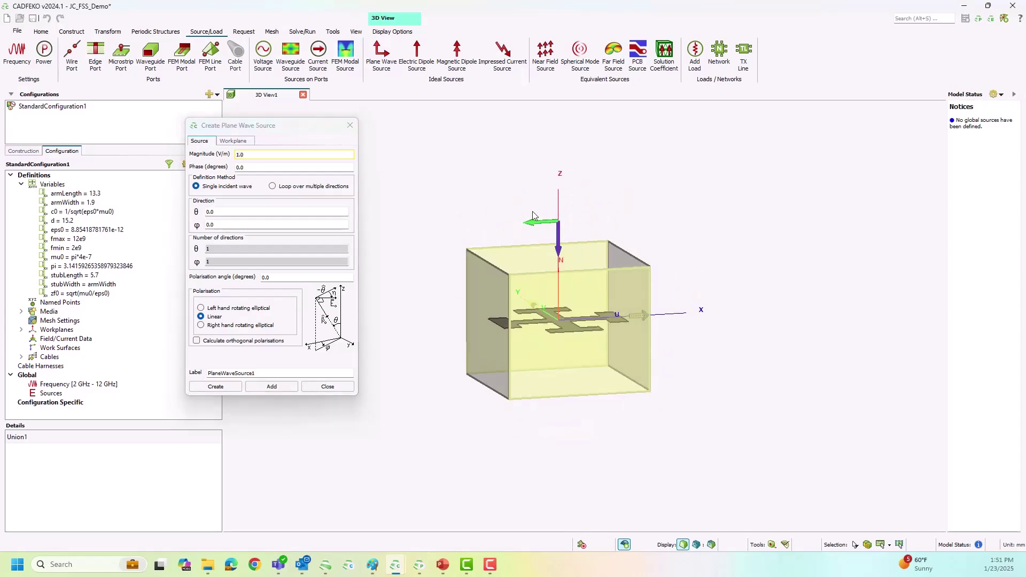
left_click(216, 387)
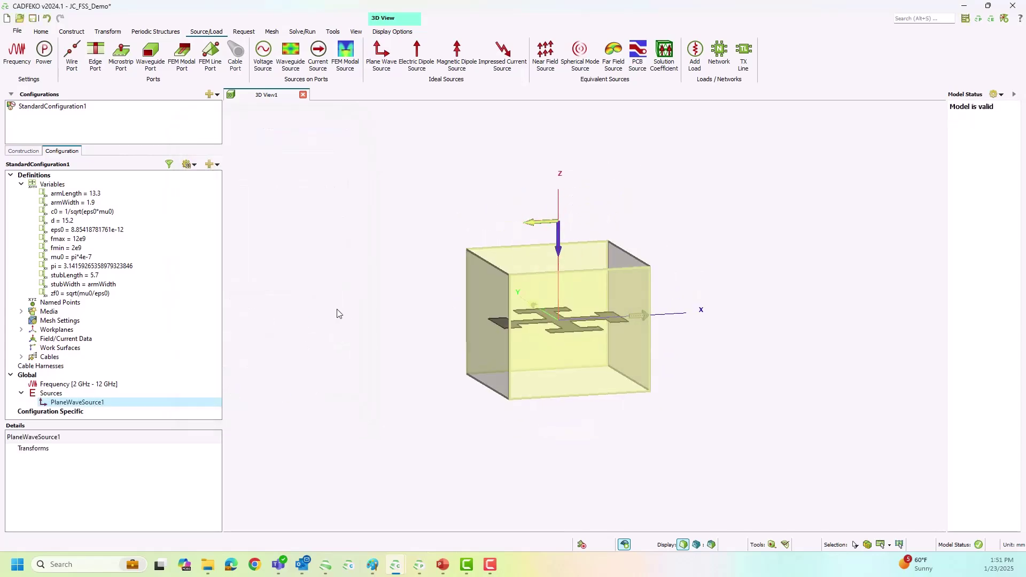
Step: Request transmission and reflection coefficients with the phase reference plane at X, Y and Z 0.0
left_click(244, 31)
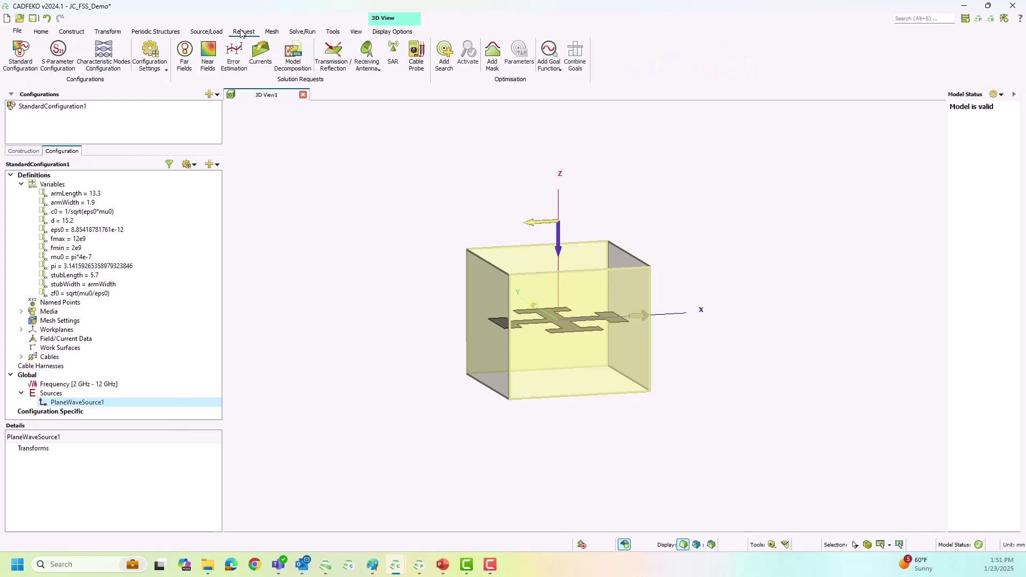
left_click(331, 68)
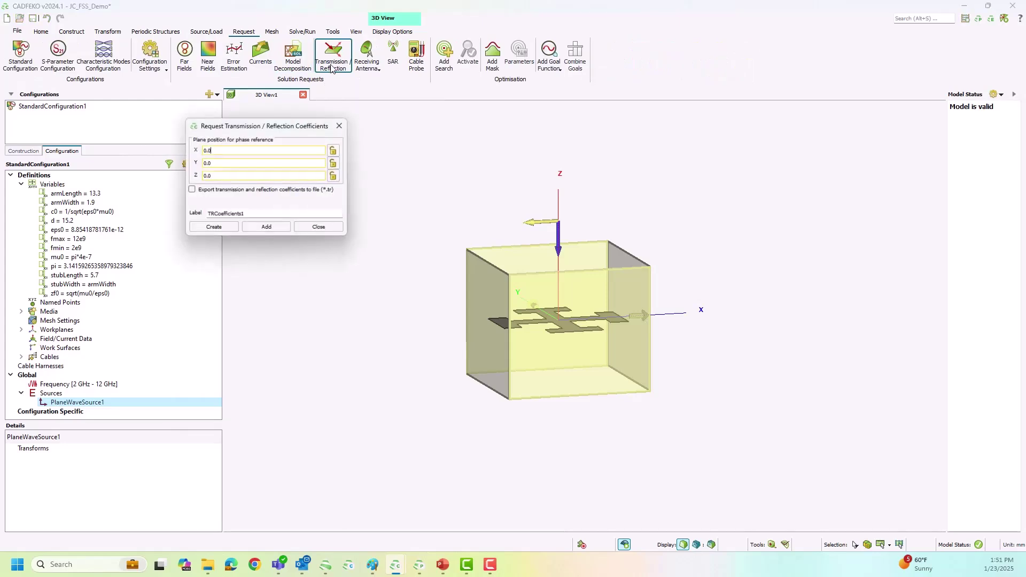
left_click(222, 229)
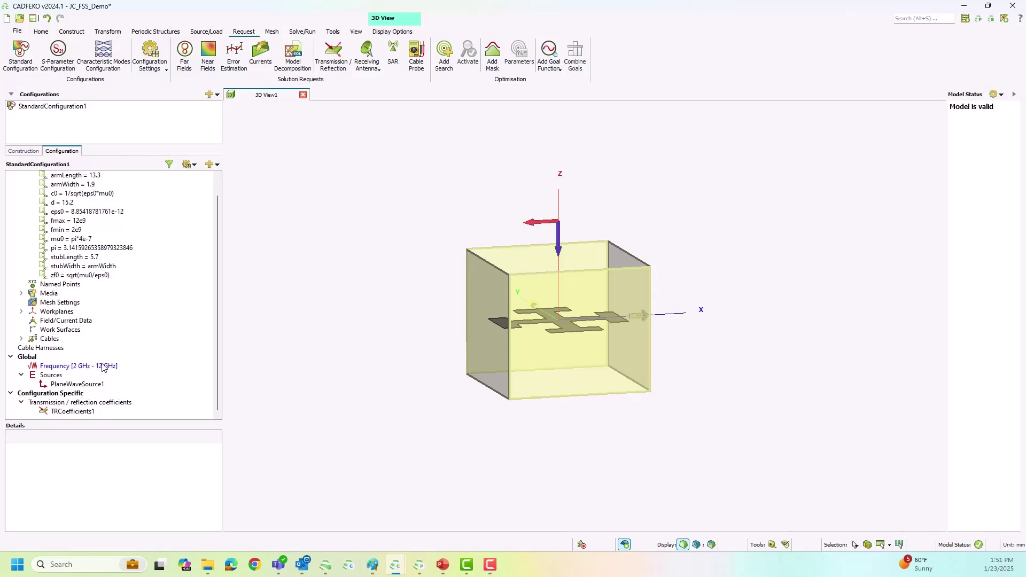
Step: Set the boundary conditions to no periodic boundary and delete the united cross from the model geometry
left_click_drag(470, 369, 565, 322)
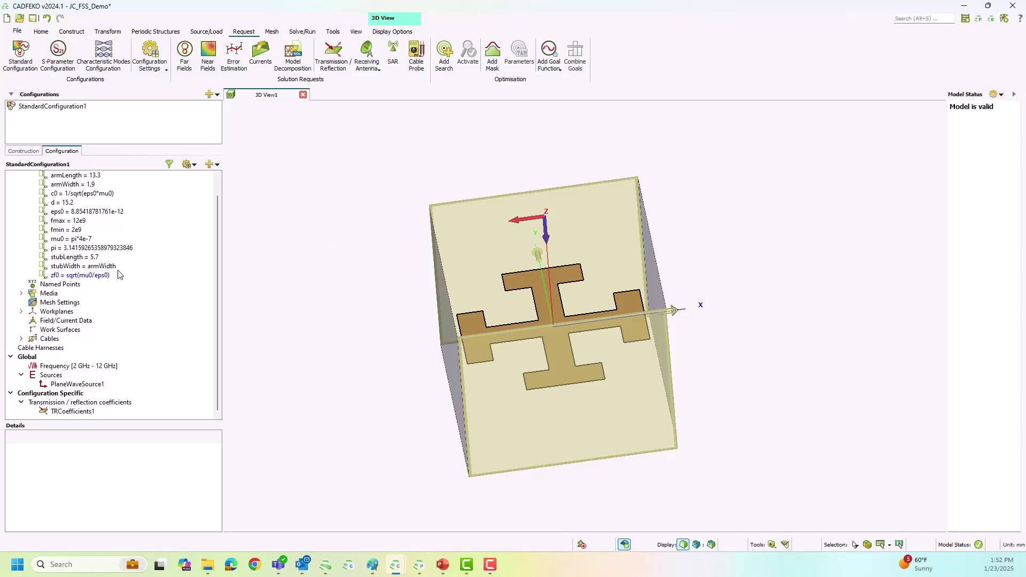
left_click(24, 151)
scroll(107, 352, "down", 2)
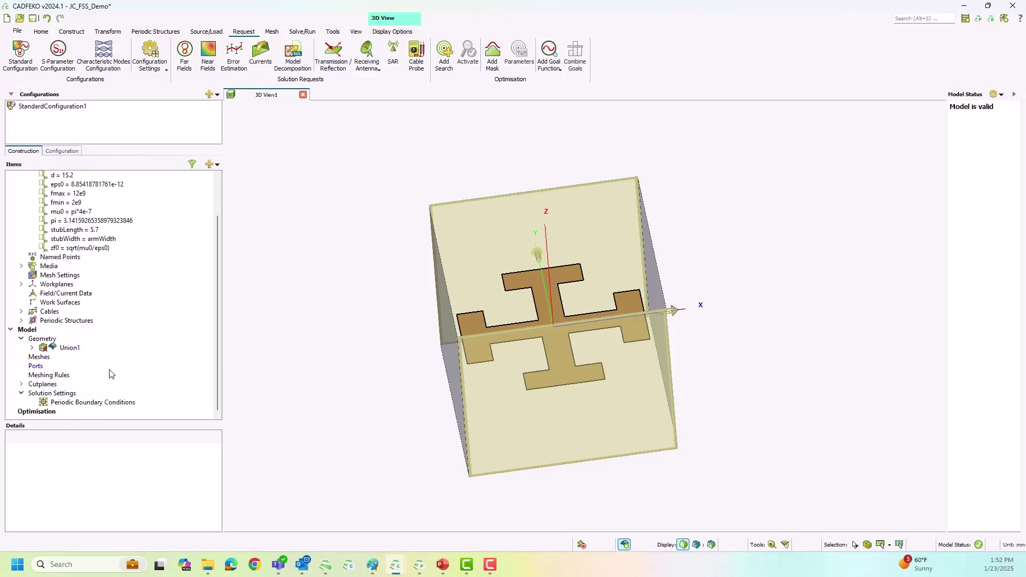
double_click(90, 404)
left_click(245, 163)
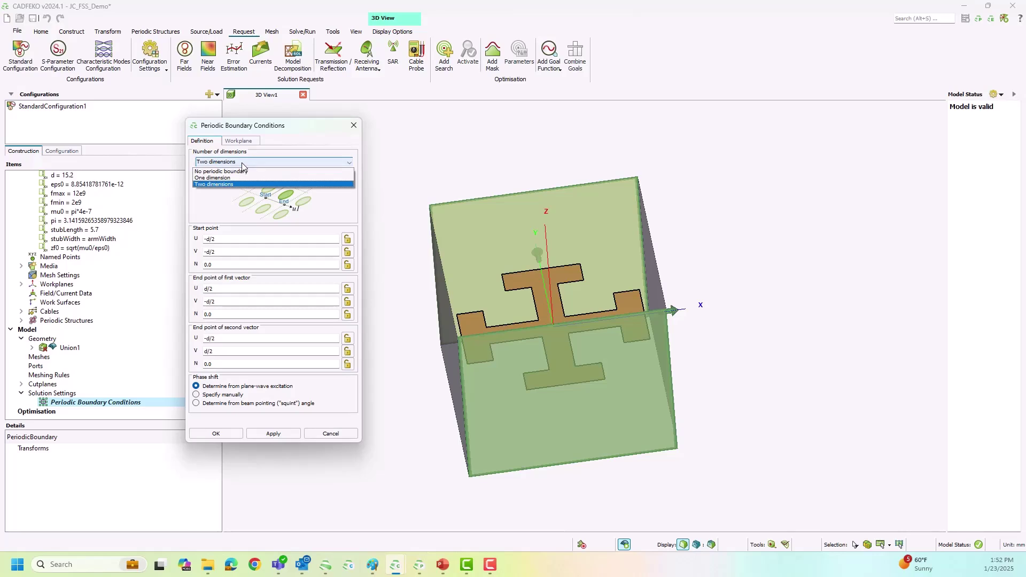
left_click(229, 172)
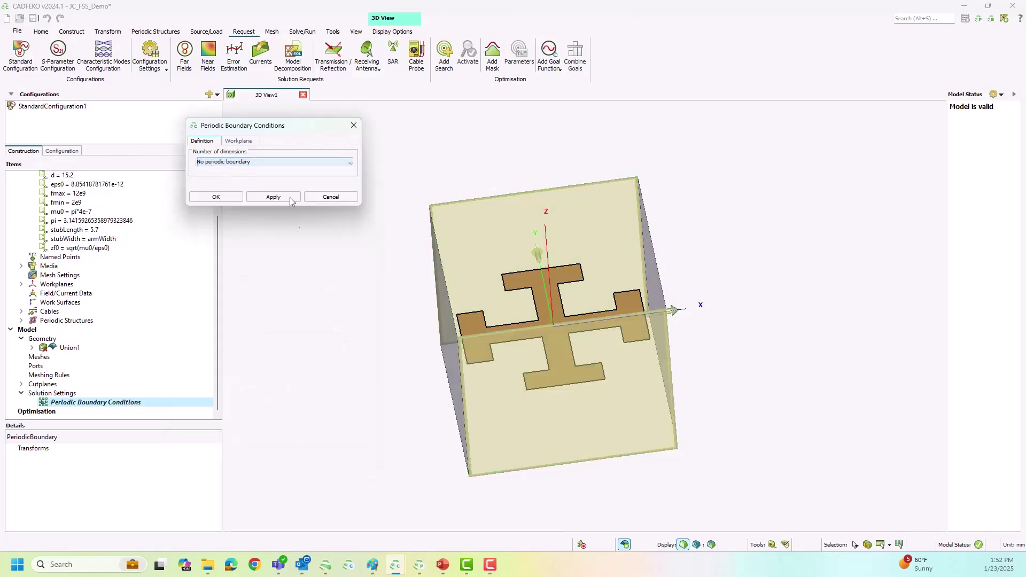
left_click(219, 198)
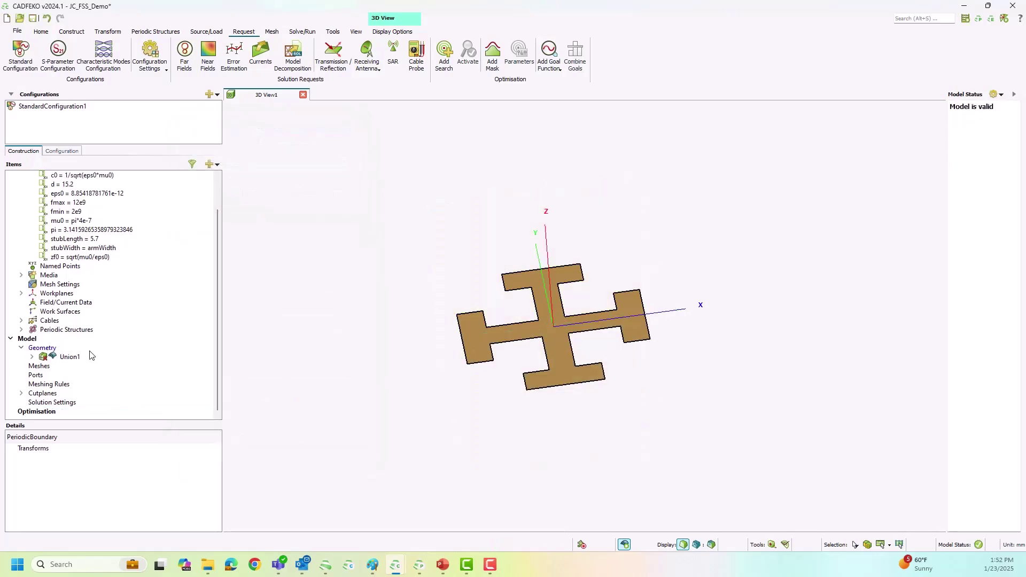
left_click(71, 360)
key("Delete")
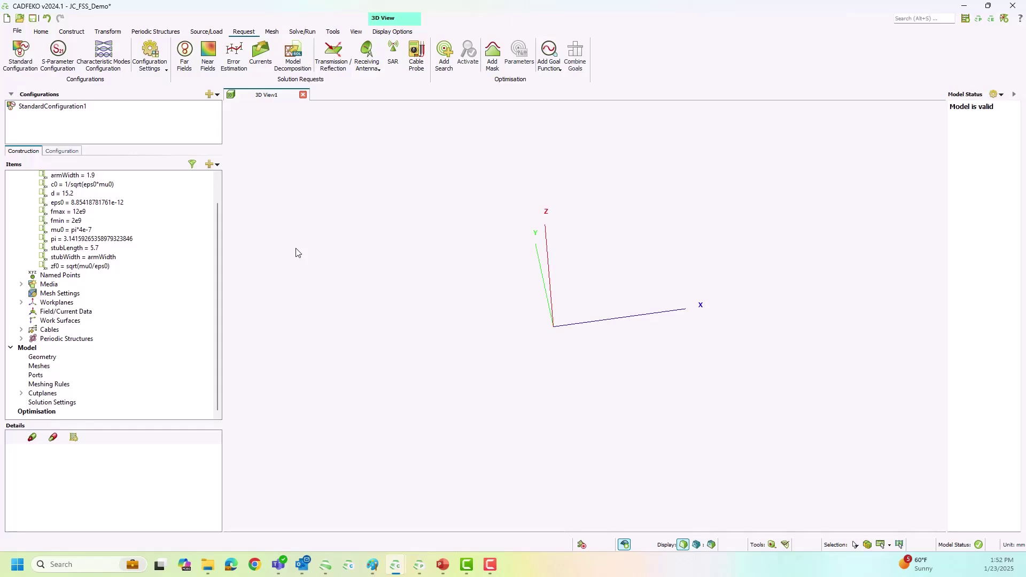
Step: Create a periodic-structure T-cross shape with arm length armLength/2, edge length stubLength and strip width armWidth
left_click(153, 32)
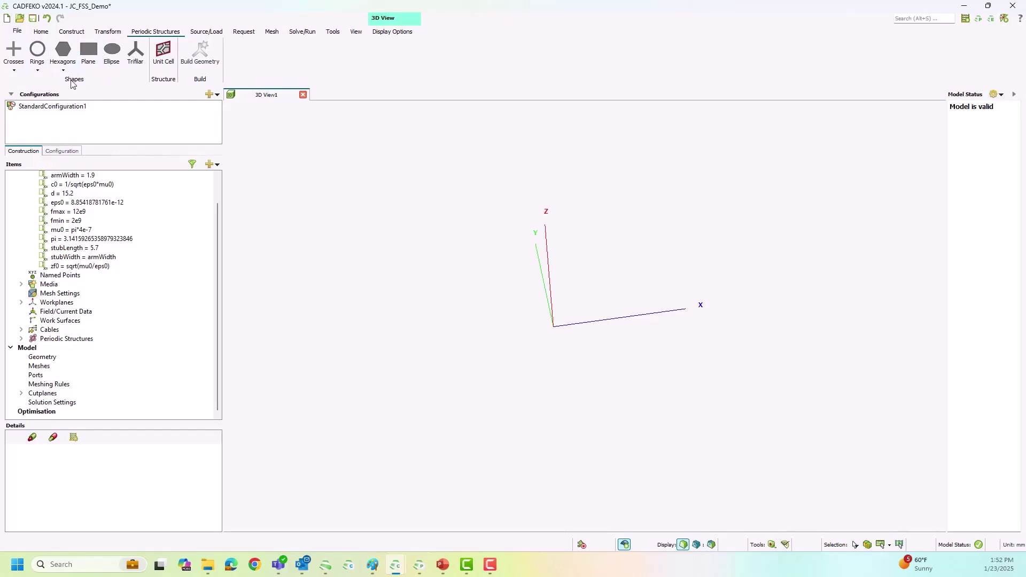
left_click(12, 68)
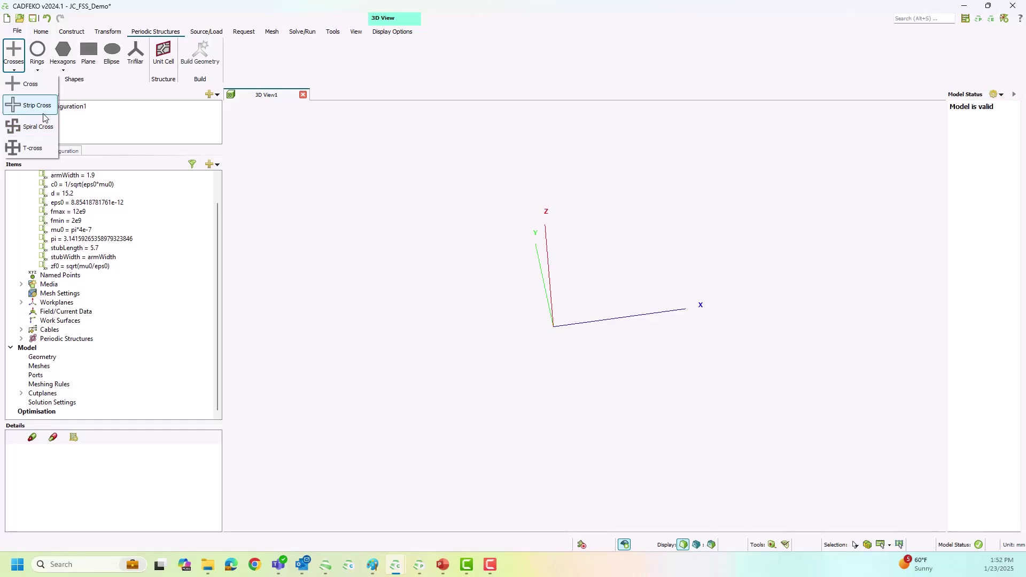
left_click(31, 153)
left_click_drag(243, 128, 293, 177)
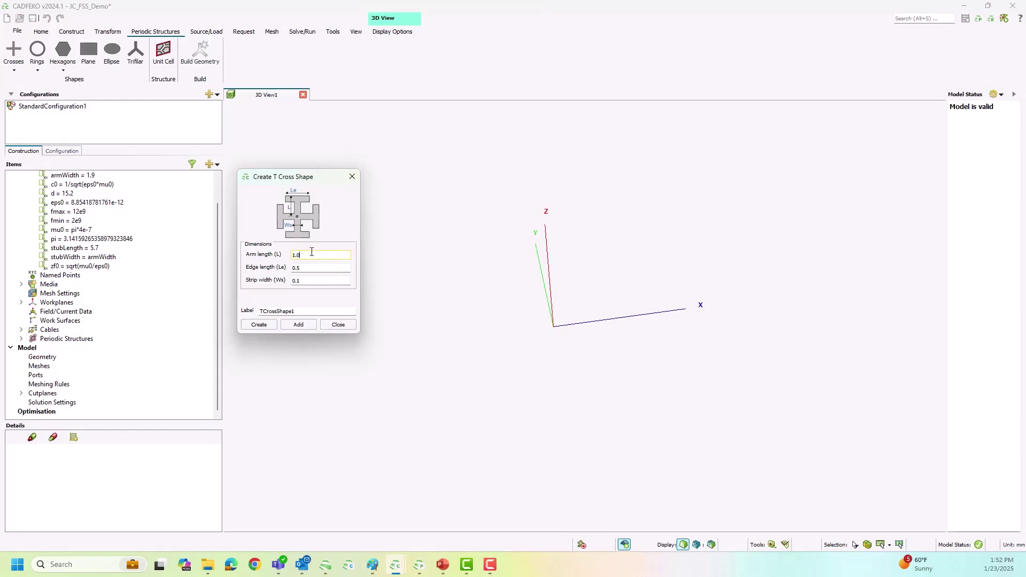
scroll(184, 251, "up", 1)
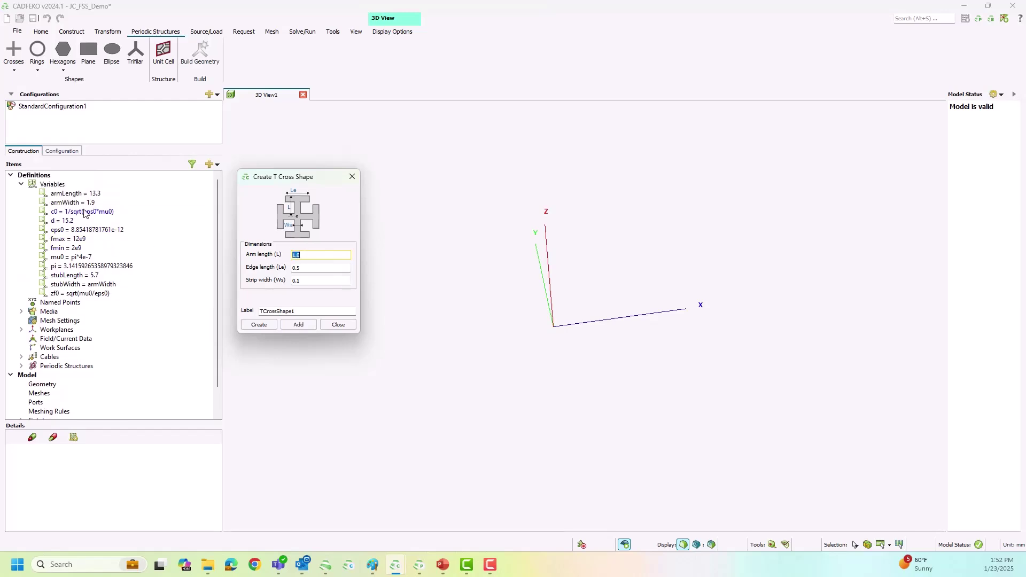
left_click_drag(84, 198, 321, 255)
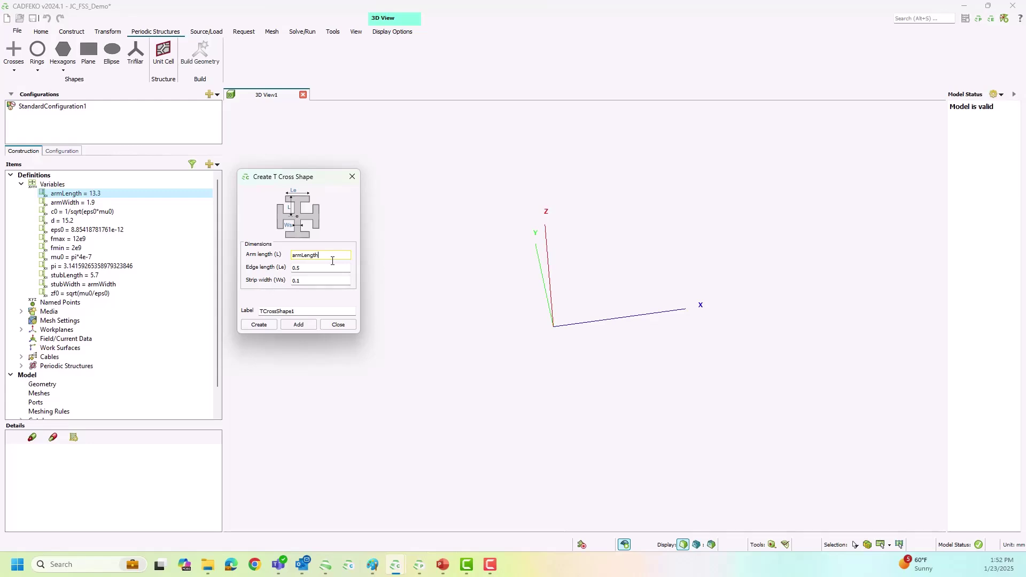
type("/2")
left_click(311, 272)
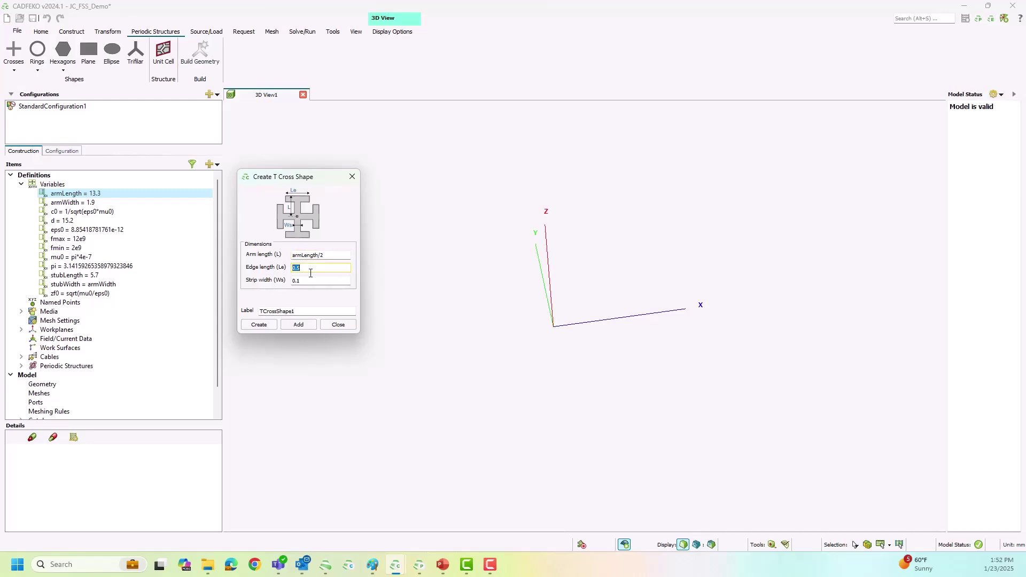
left_click(75, 276)
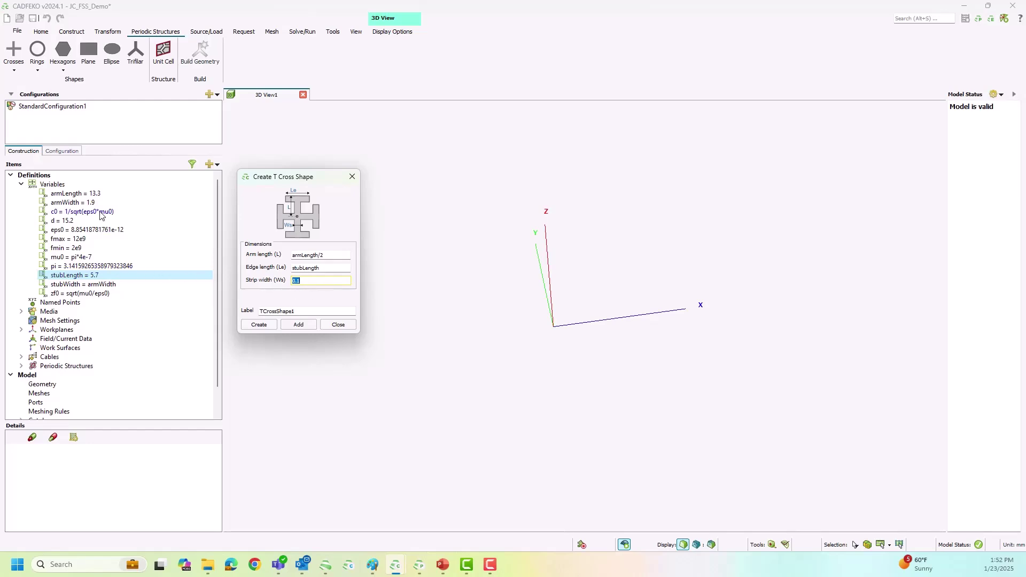
left_click(73, 204)
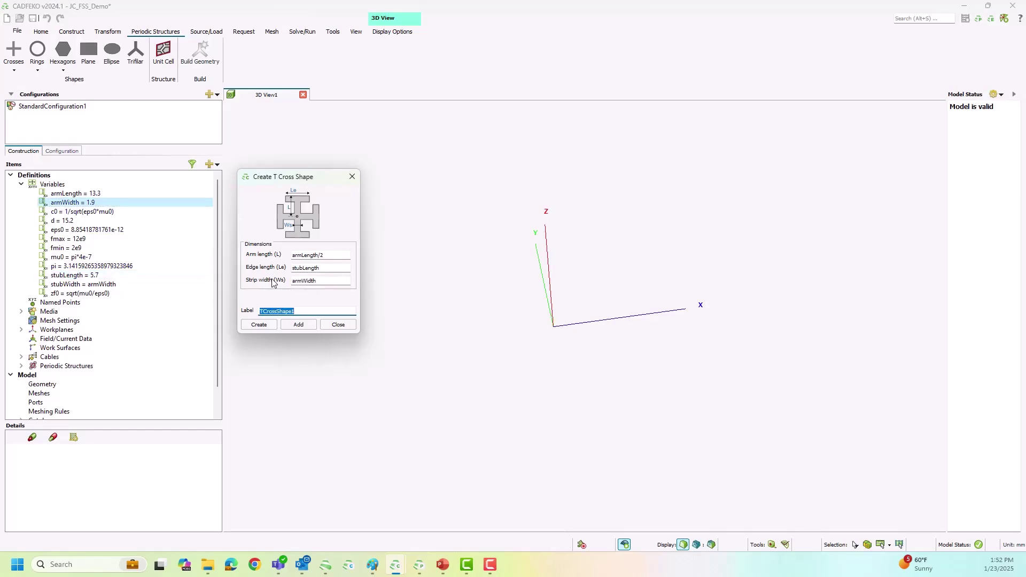
left_click(259, 325)
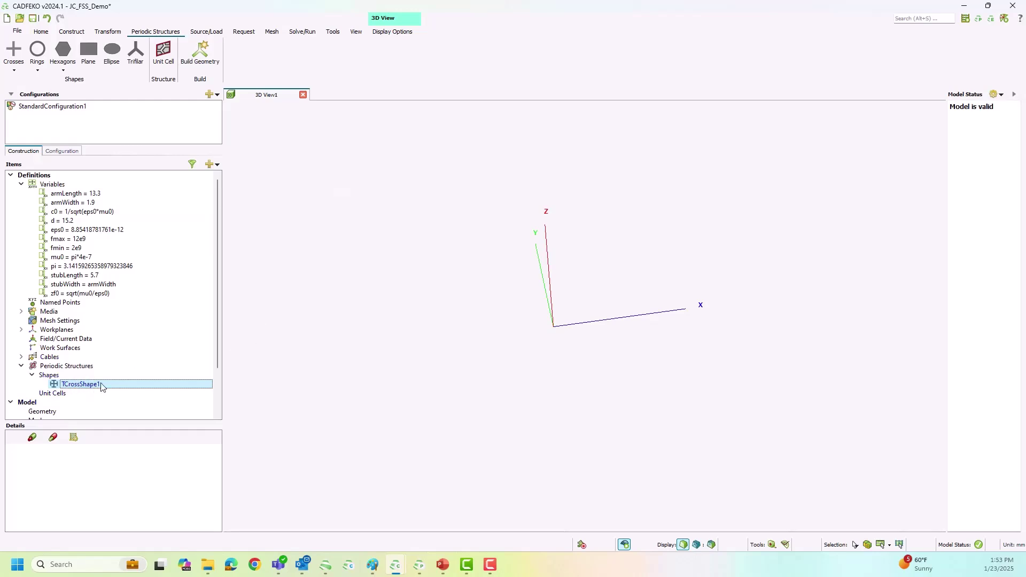
Step: Build model geometry from the T-cross shape and inspect the resulting cross
left_click(202, 62)
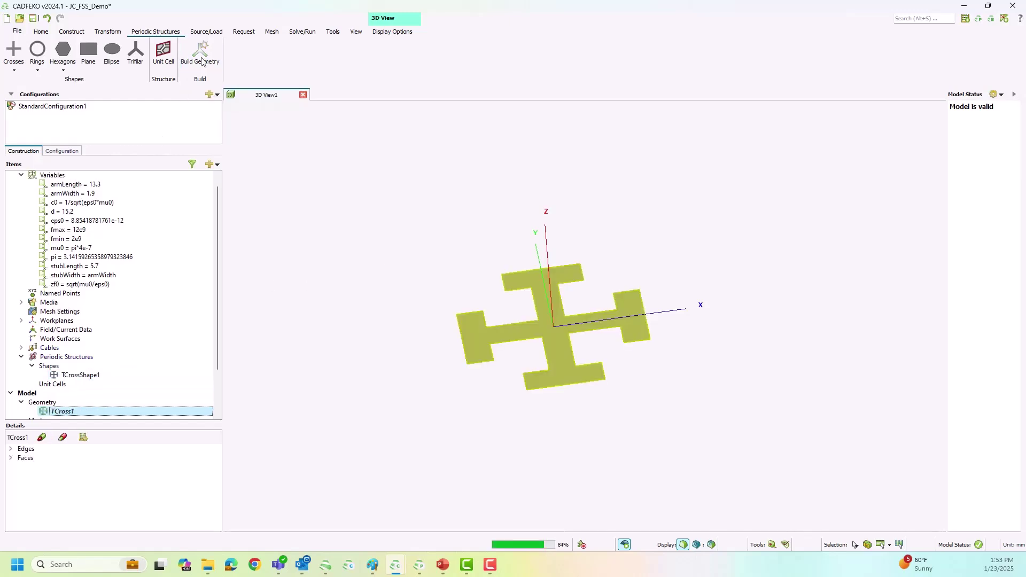
left_click(402, 330)
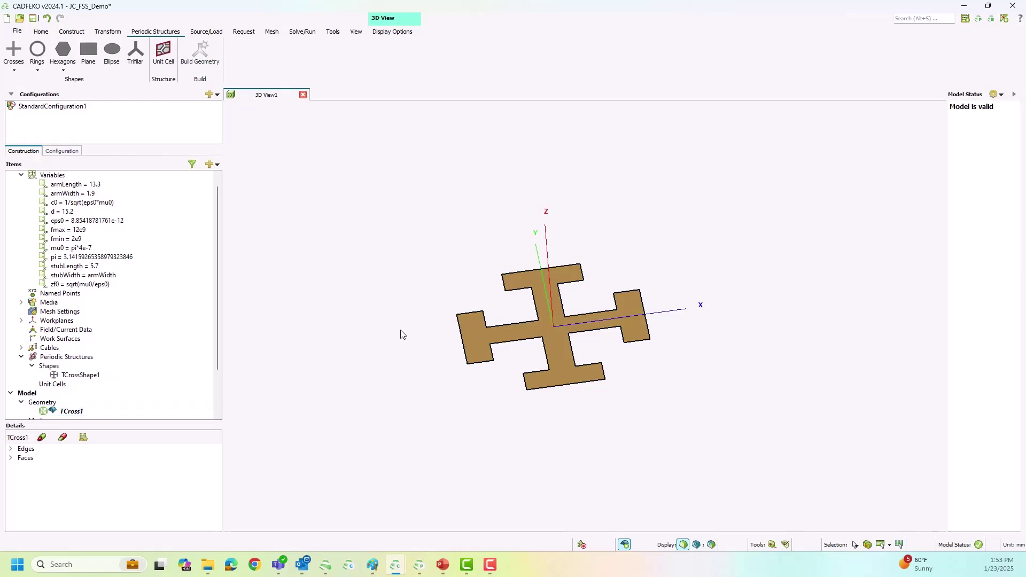
scroll(574, 313, "up", 2)
middle_click_drag(554, 320, 592, 344)
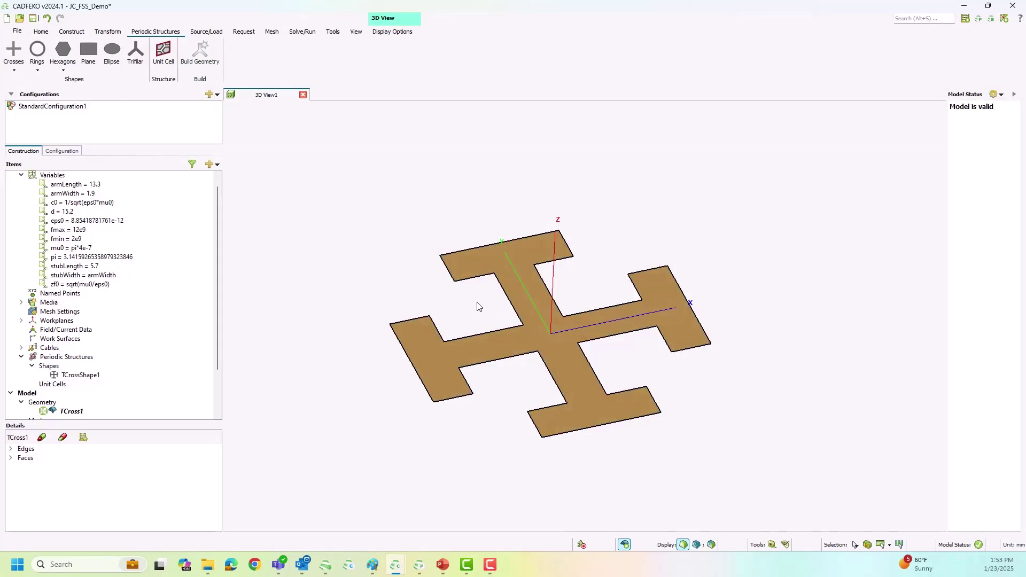
Step: Apply two-dimensional periodic boundaries around the T-cross from -d/2 to d/2 in U and V, with plane-wave phase shift, and review the configuration
left_click(80, 35)
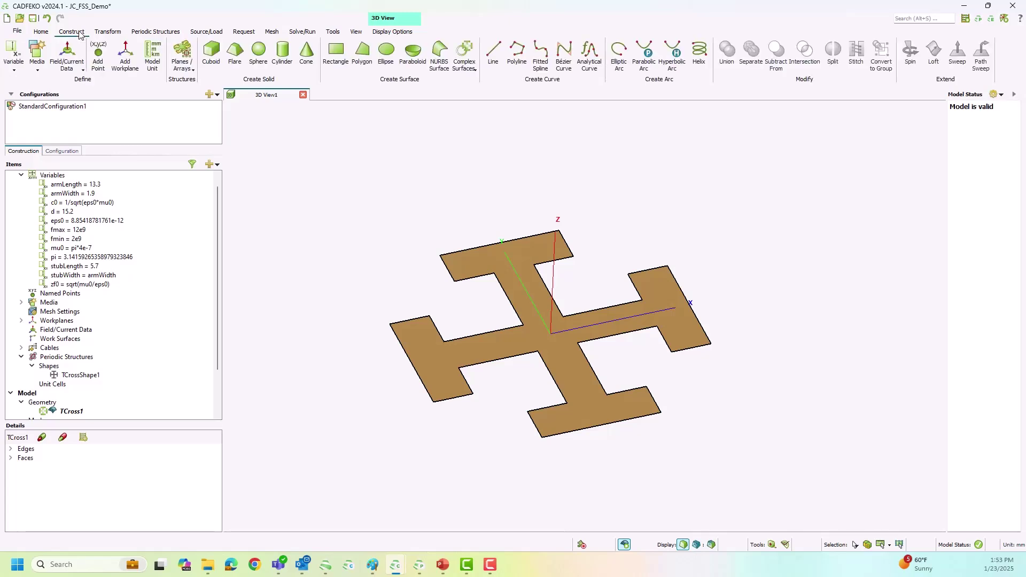
left_click(187, 66)
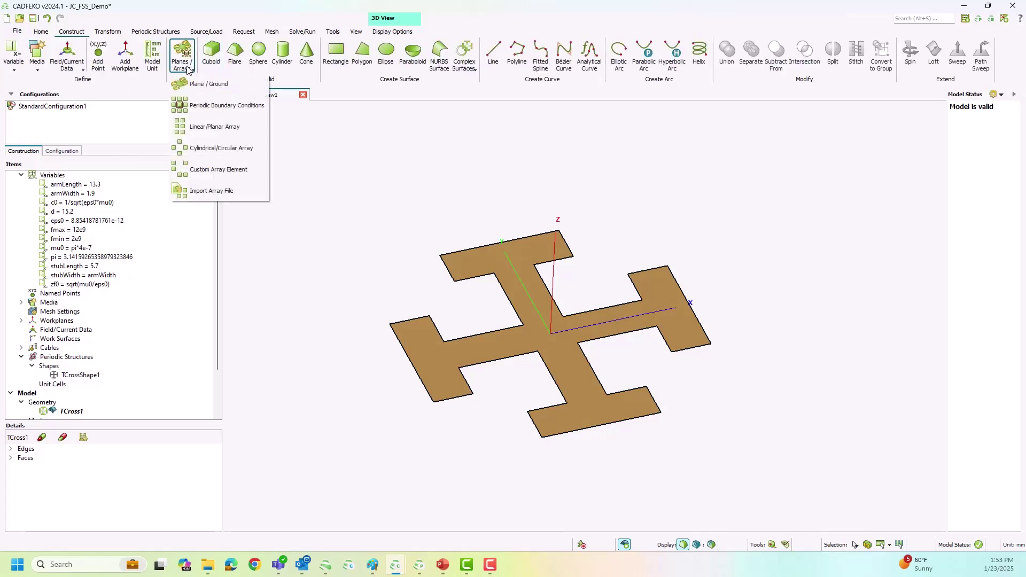
left_click(216, 109)
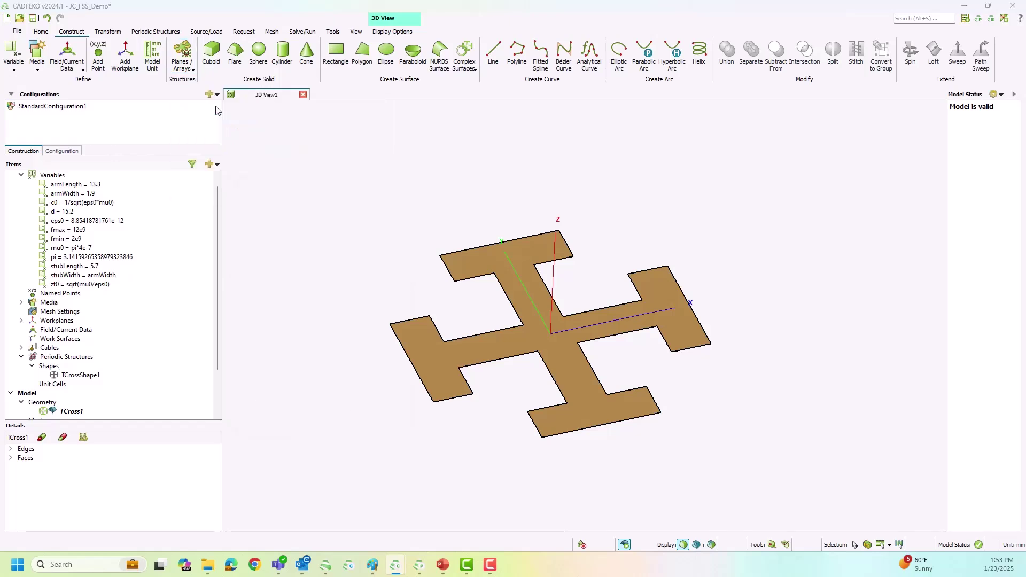
left_click(301, 214)
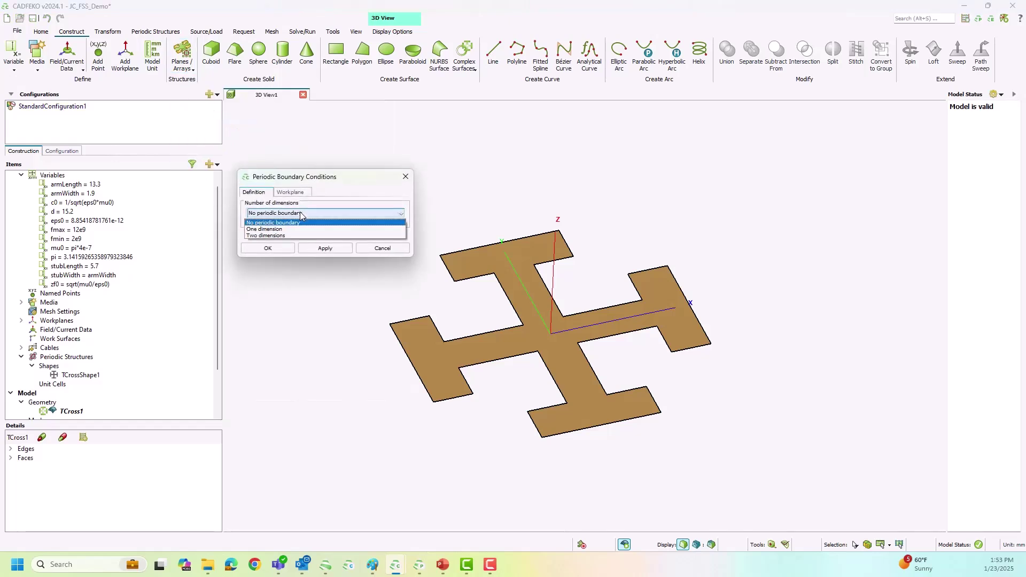
left_click(267, 236)
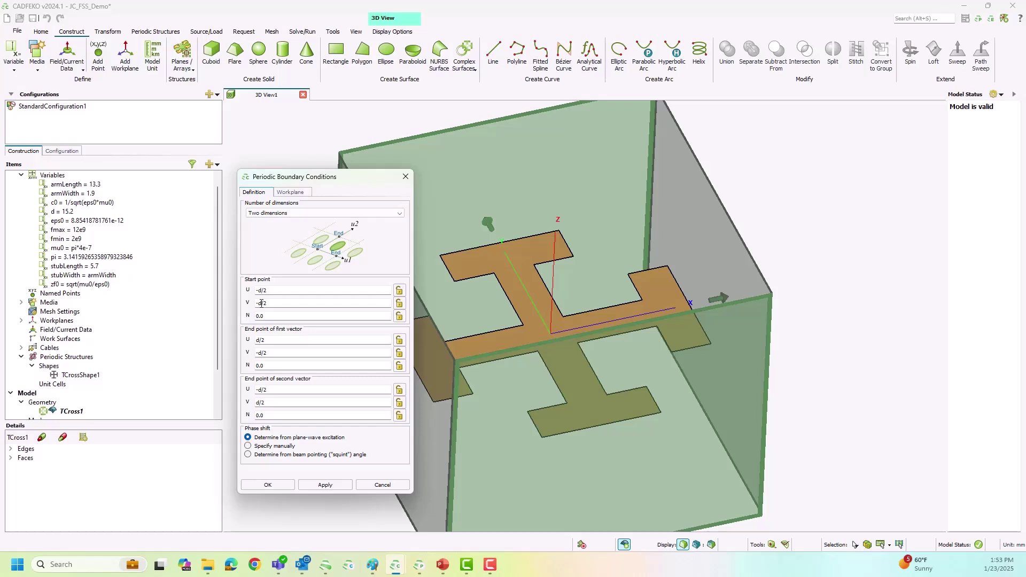
left_click_drag(320, 178, 221, 125)
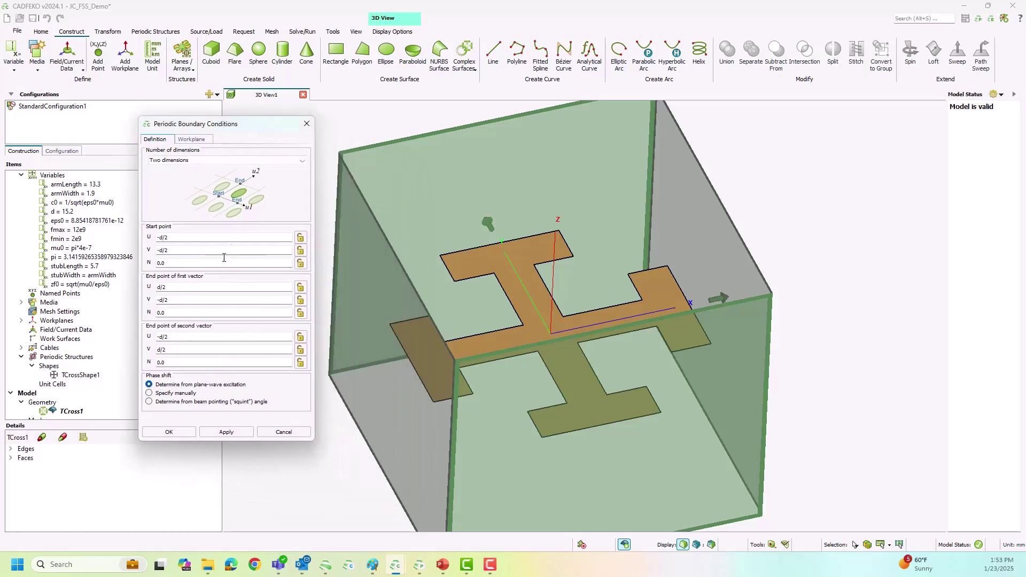
left_click(169, 431)
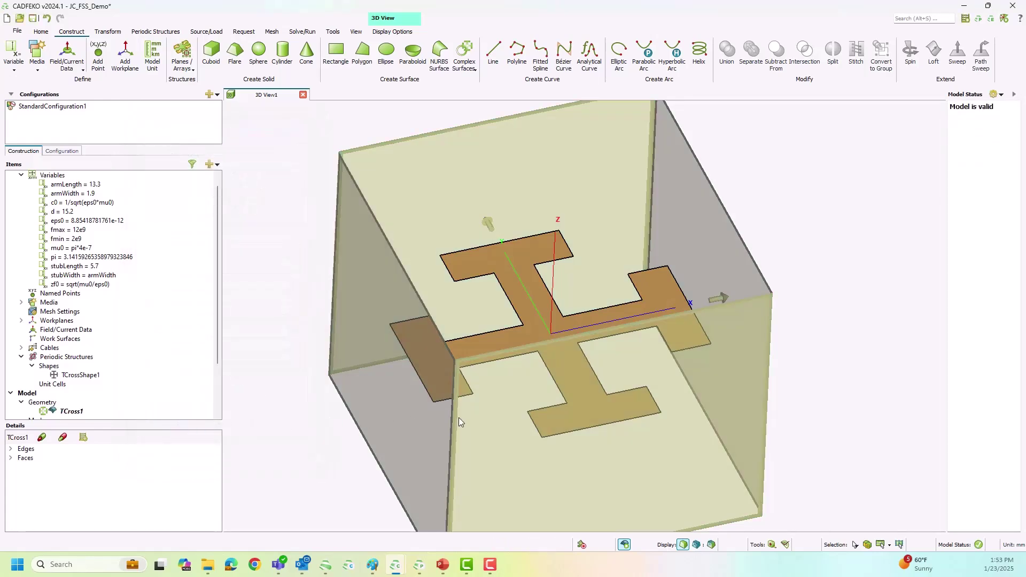
left_click(75, 152)
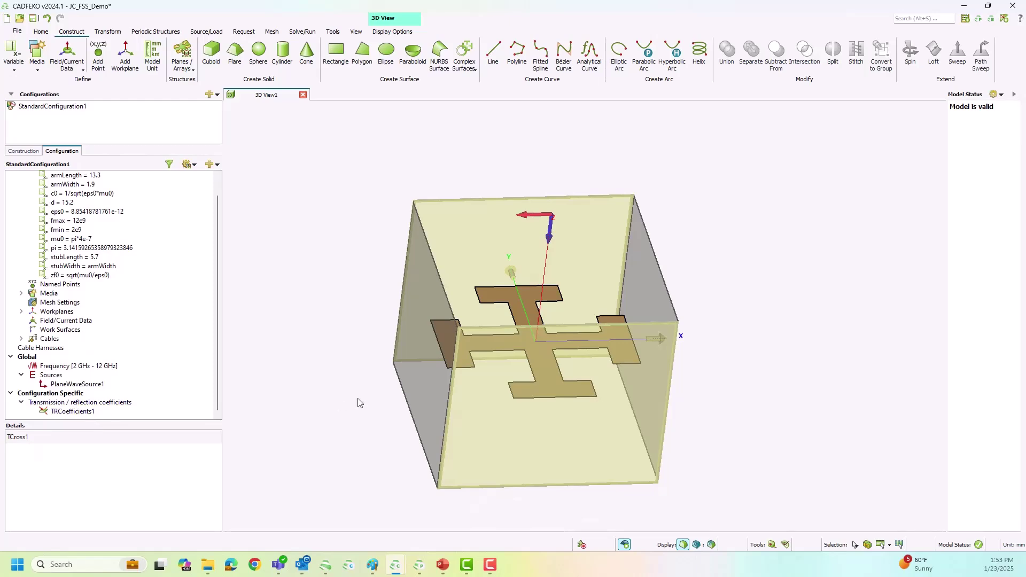
left_click_drag(473, 360, 491, 376)
left_click(491, 379)
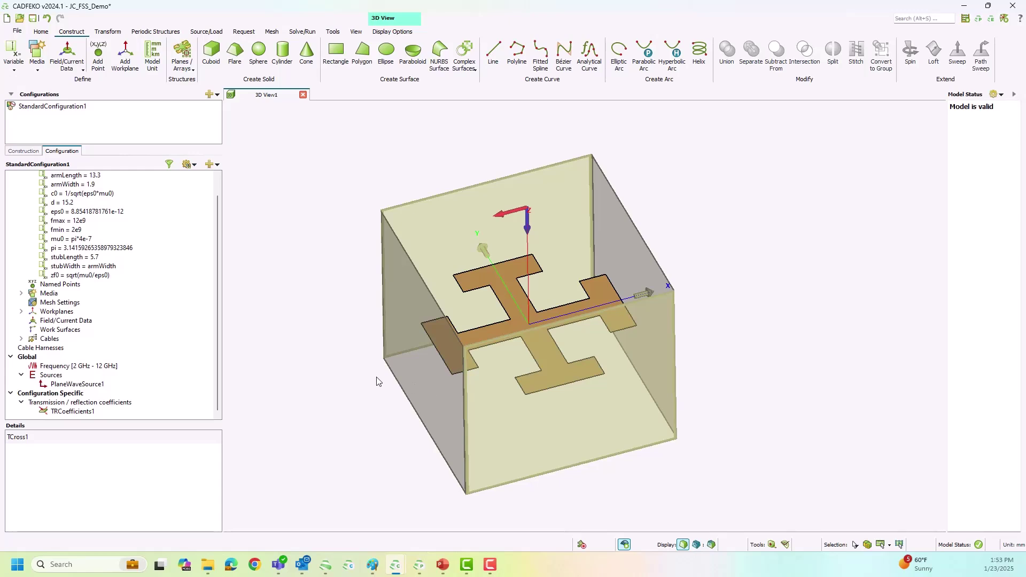
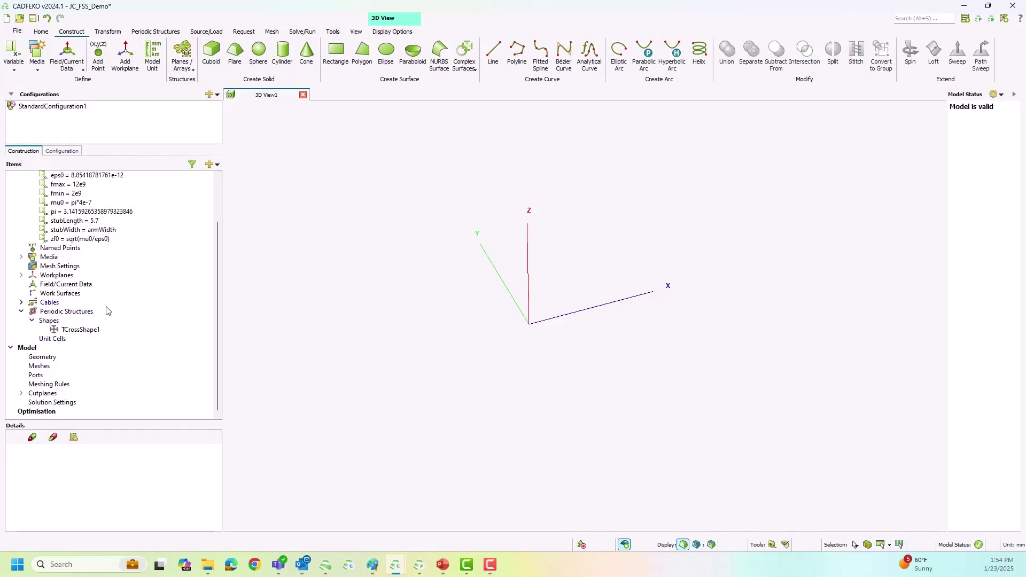
Step: Start a new unit cell and set both its U and V distances to d
double_click(80, 330)
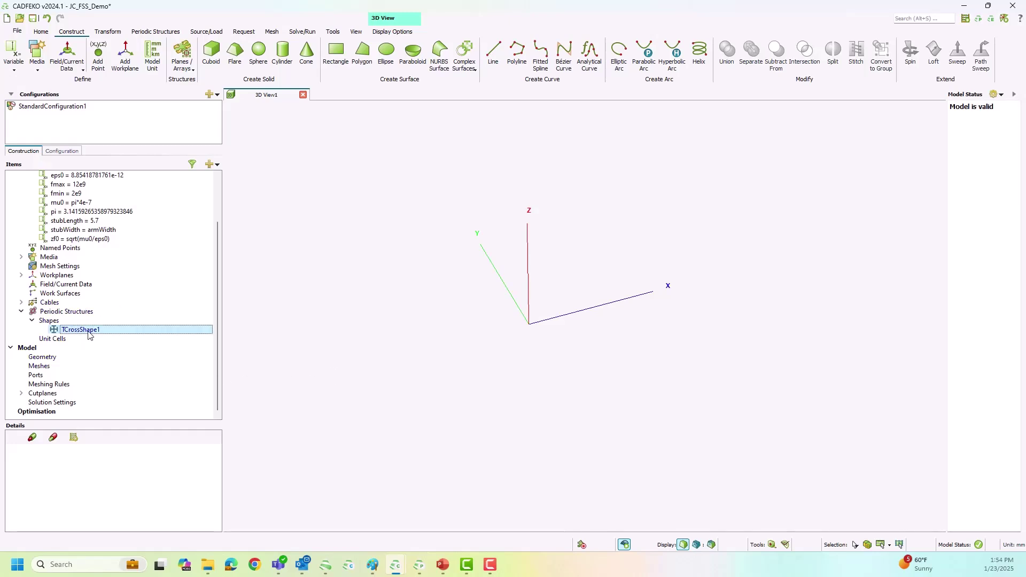
left_click(253, 127)
left_click(156, 32)
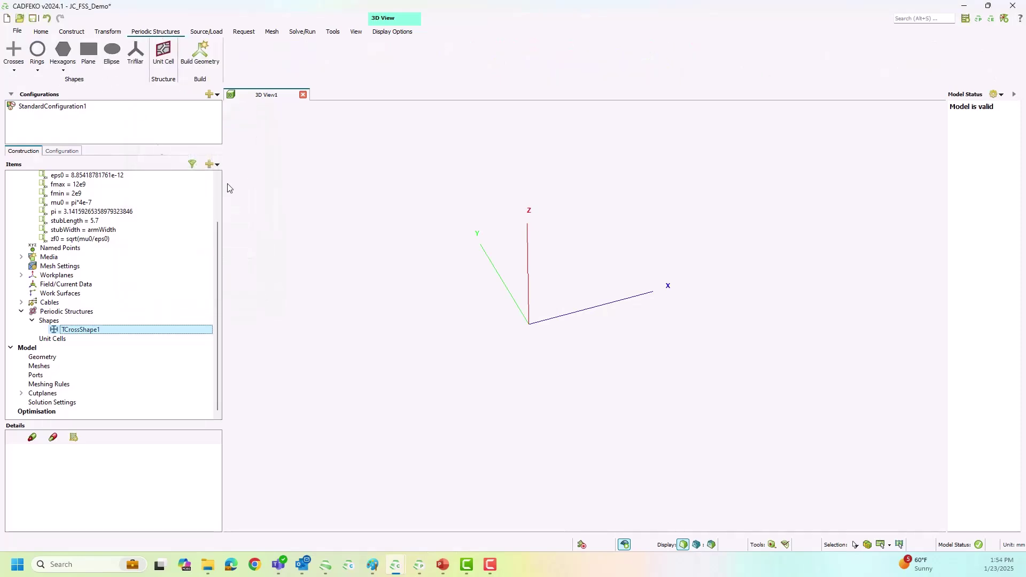
left_click(171, 62)
left_click_drag(301, 121, 360, 101)
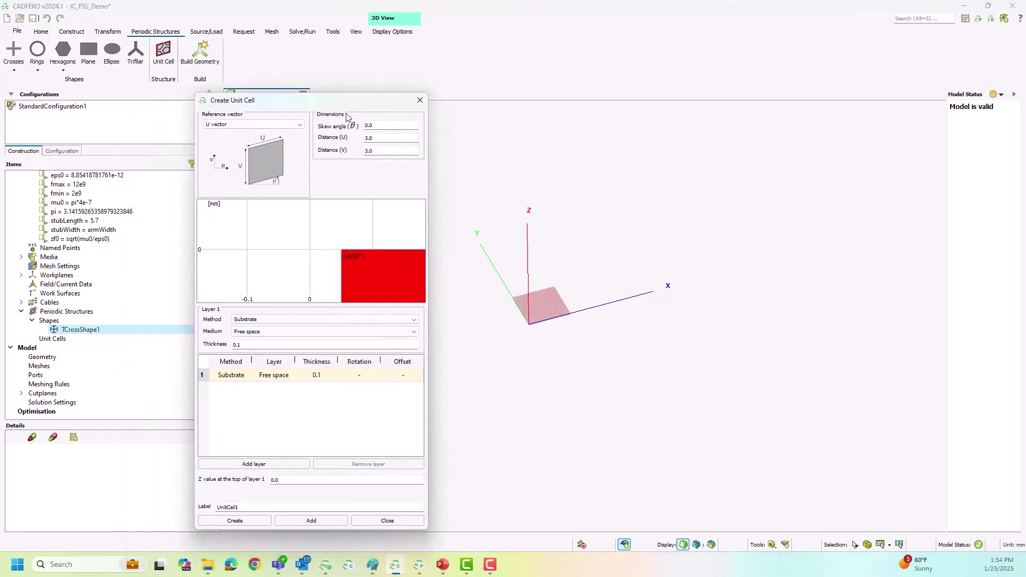
left_click_drag(384, 137, 366, 138)
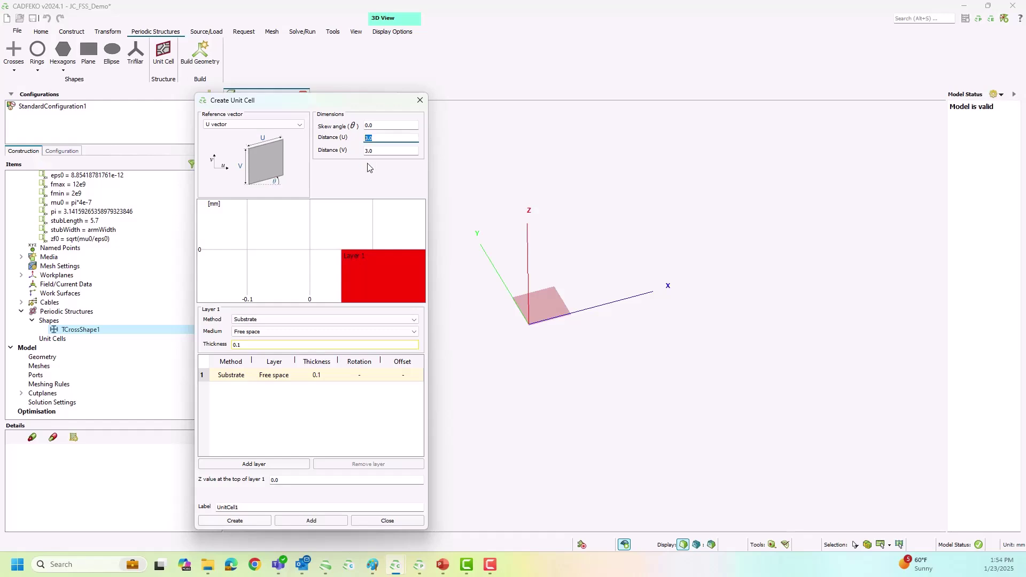
scroll(108, 233, "up", 2)
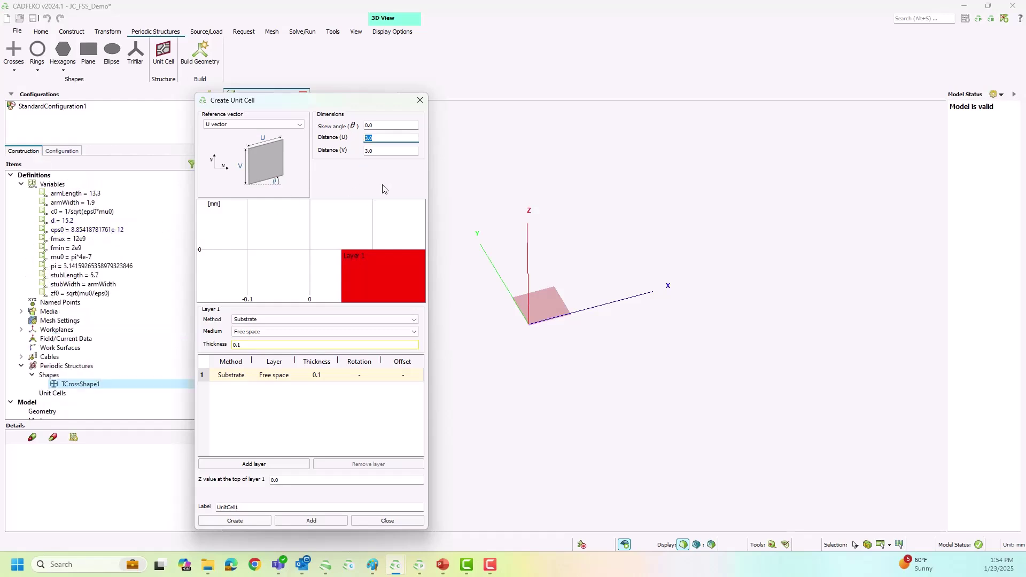
type("d")
left_click(387, 149)
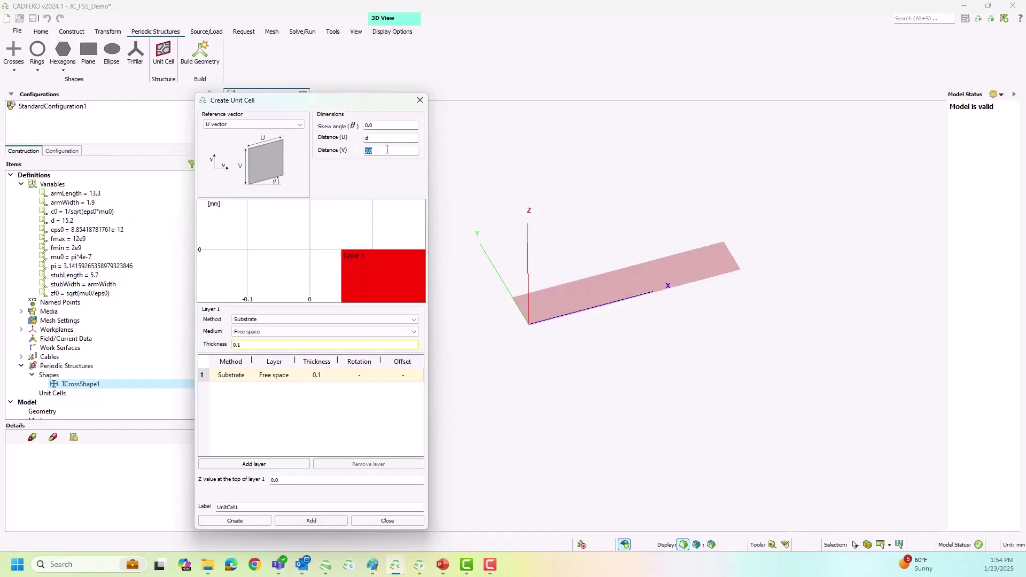
type("d")
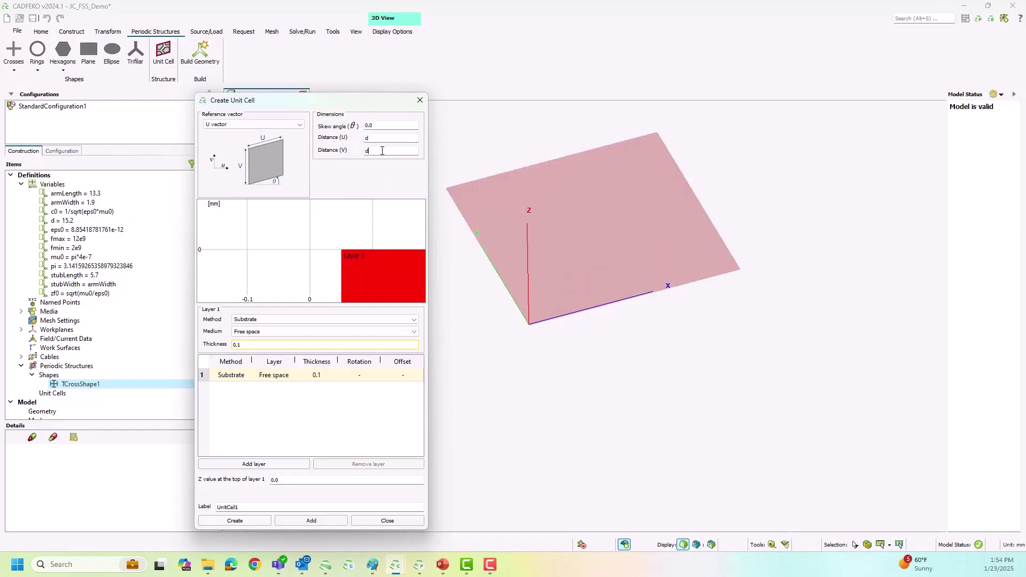
Step: Define layer 1 as metal using the TCrossShape1 shape and create the unit cell
left_click(262, 320)
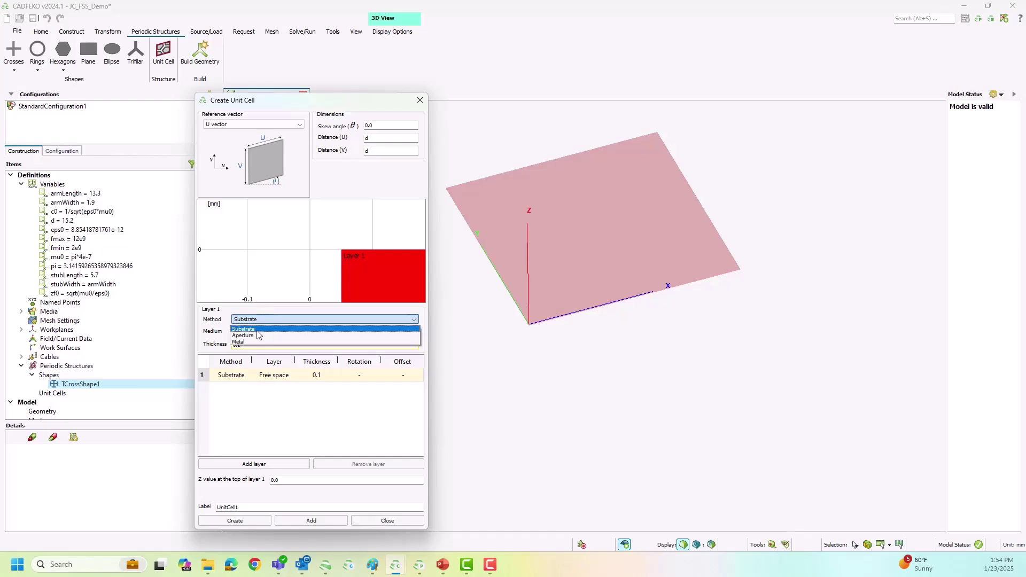
left_click(244, 343)
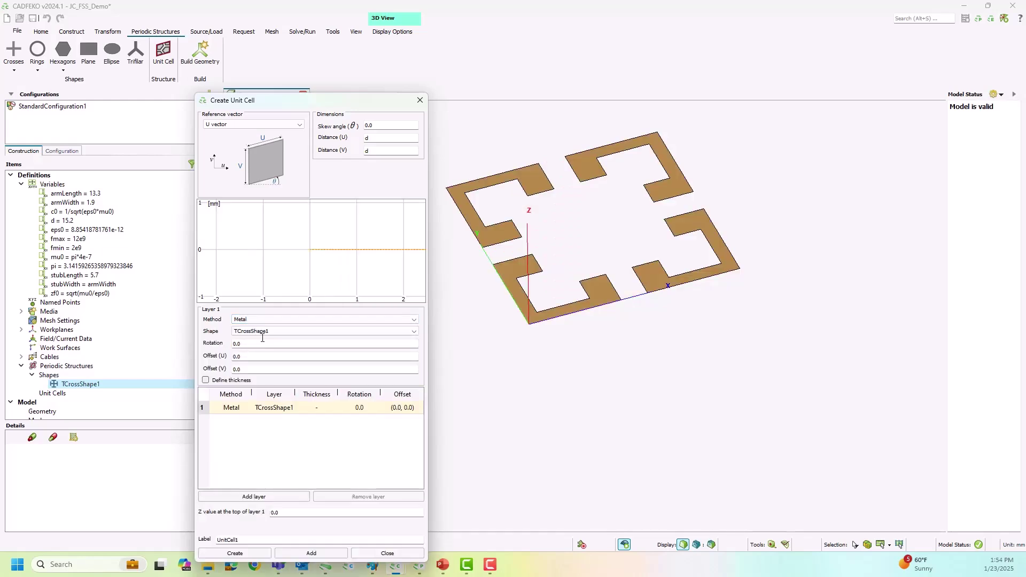
left_click(250, 333)
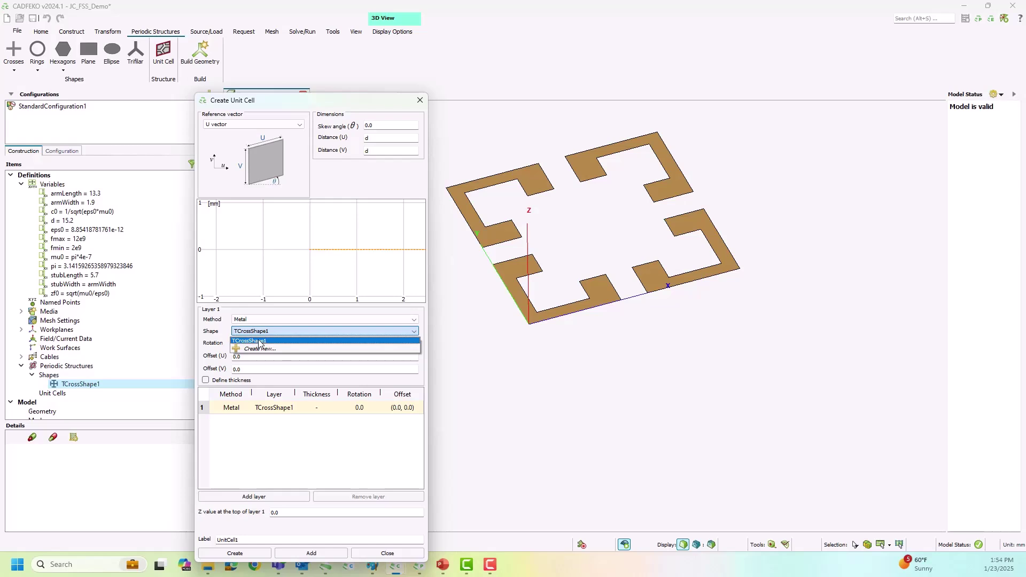
left_click(257, 341)
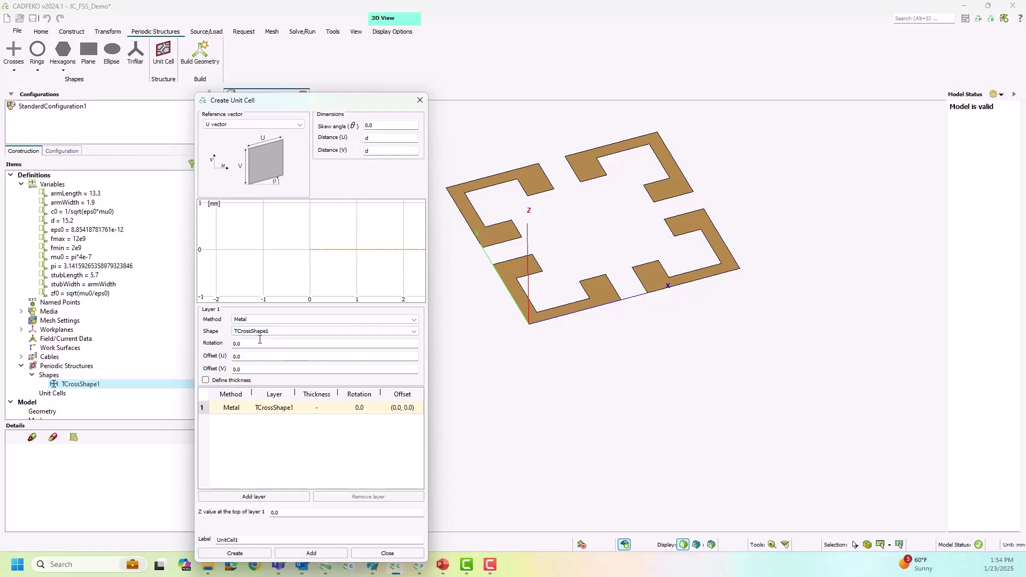
left_click_drag(614, 393, 603, 304)
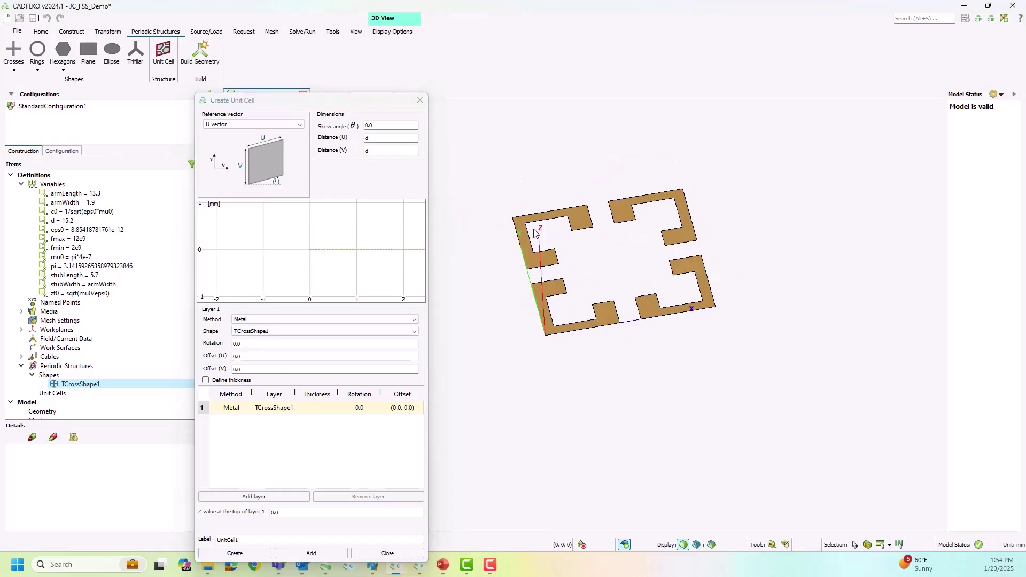
left_click(235, 554)
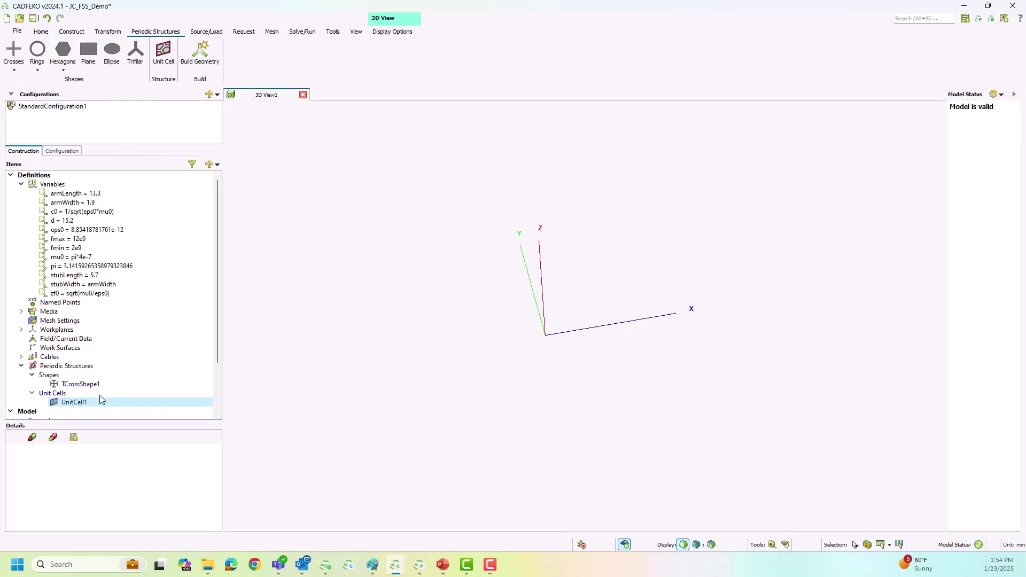
Step: Build model geometry from UnitCell1 with the periodic boundary condition set, and inspect the resulting cell
left_click(206, 58)
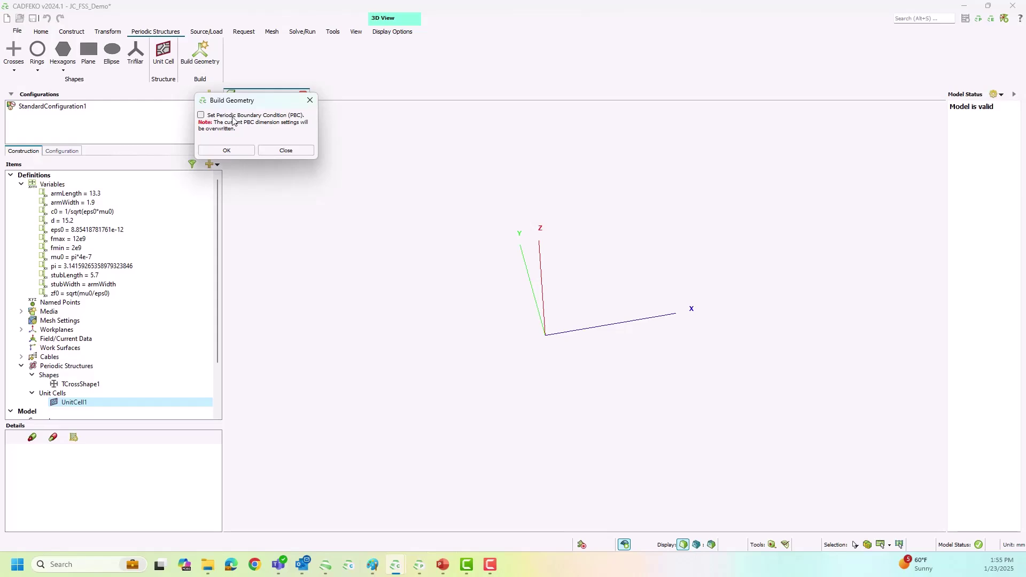
left_click(201, 116)
left_click(236, 149)
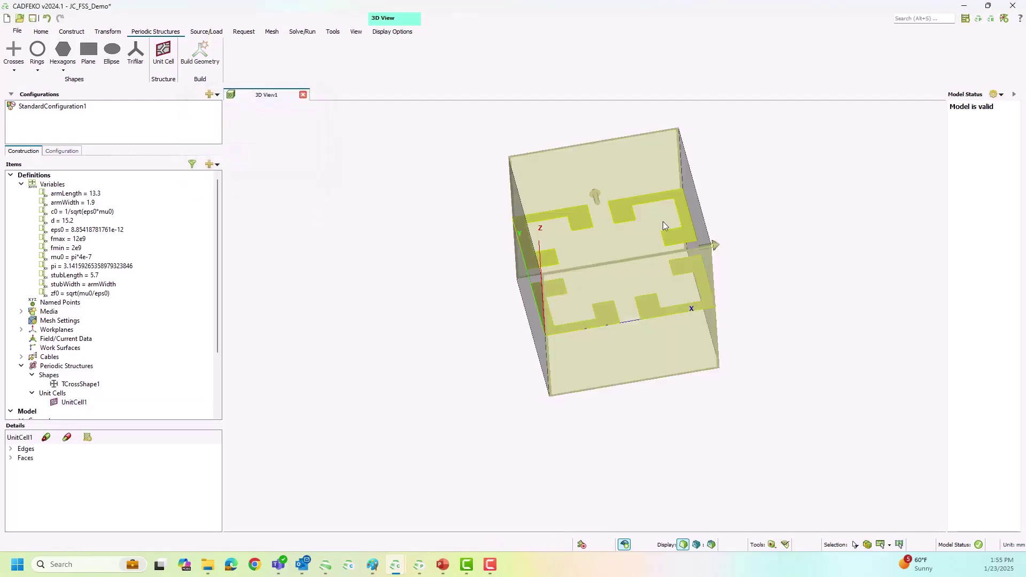
scroll(454, 334, "down", 2)
left_click_drag(516, 284, 570, 281)
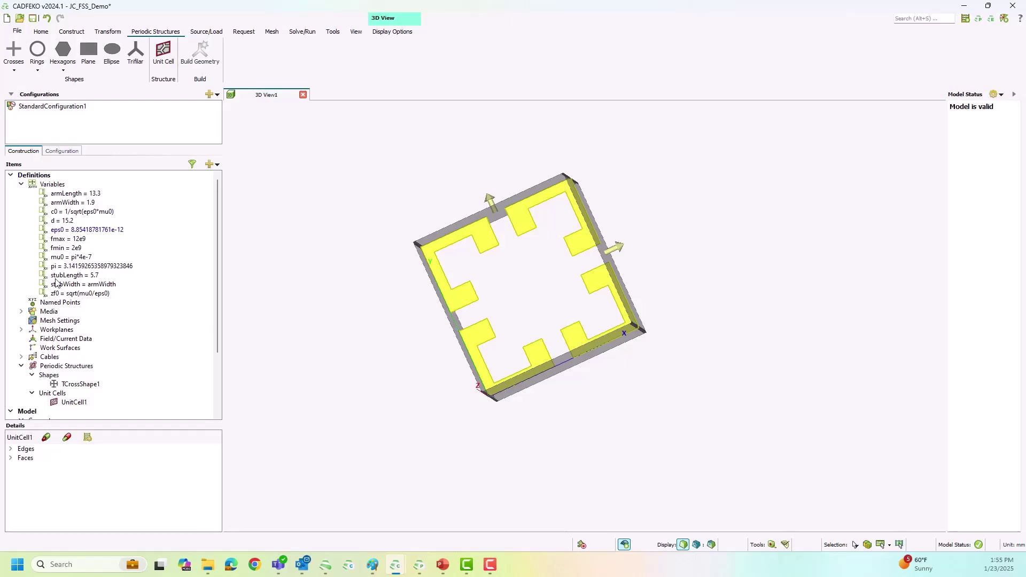
Step: Examine how the UnitCell1 geometry is constructed, down to the four T-crosses in its union, and compare their extents with the periodic boundary
scroll(43, 299, "down", 3)
left_click(32, 348)
left_click(43, 357)
left_click(53, 366)
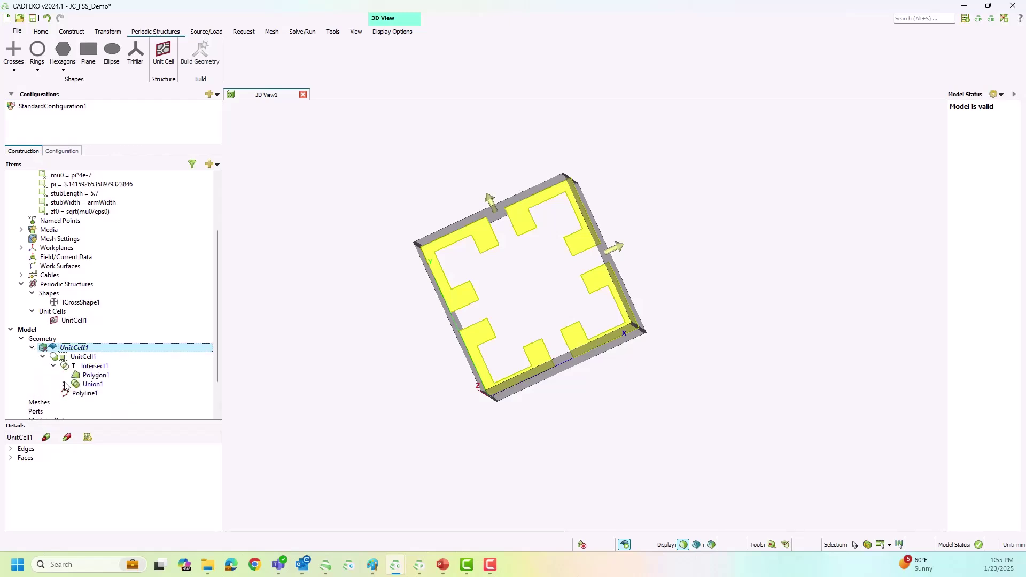
left_click(64, 384)
scroll(134, 380, "down", 2)
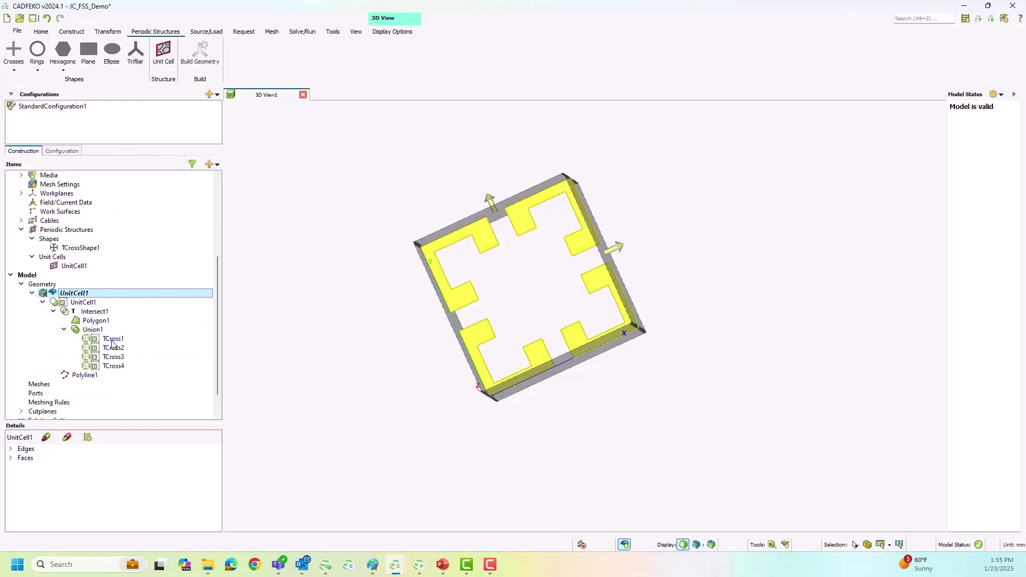
left_click(113, 340)
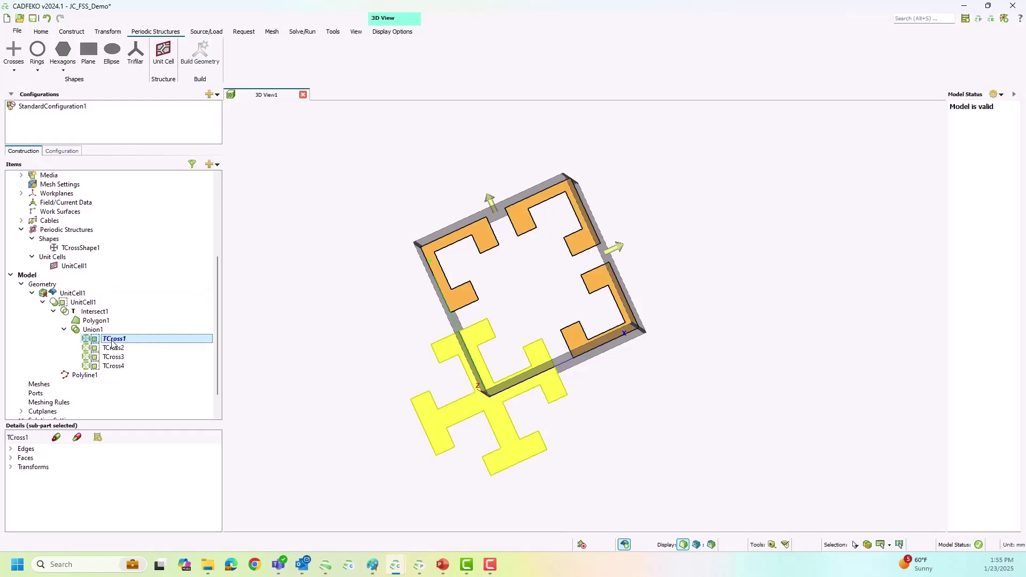
left_click(111, 349, "ctrl")
left_click(113, 357, "ctrl")
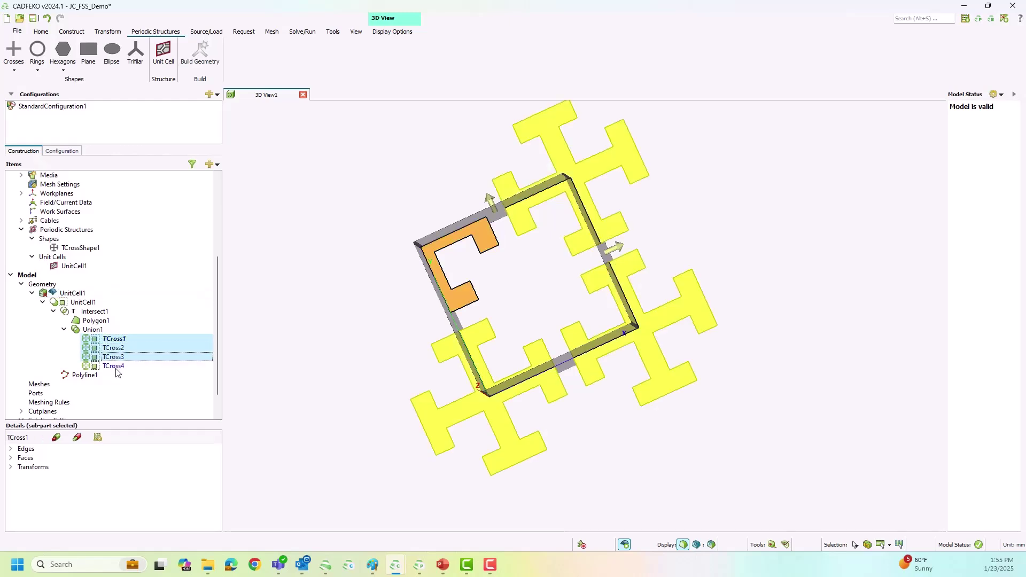
left_click(115, 367, "ctrl")
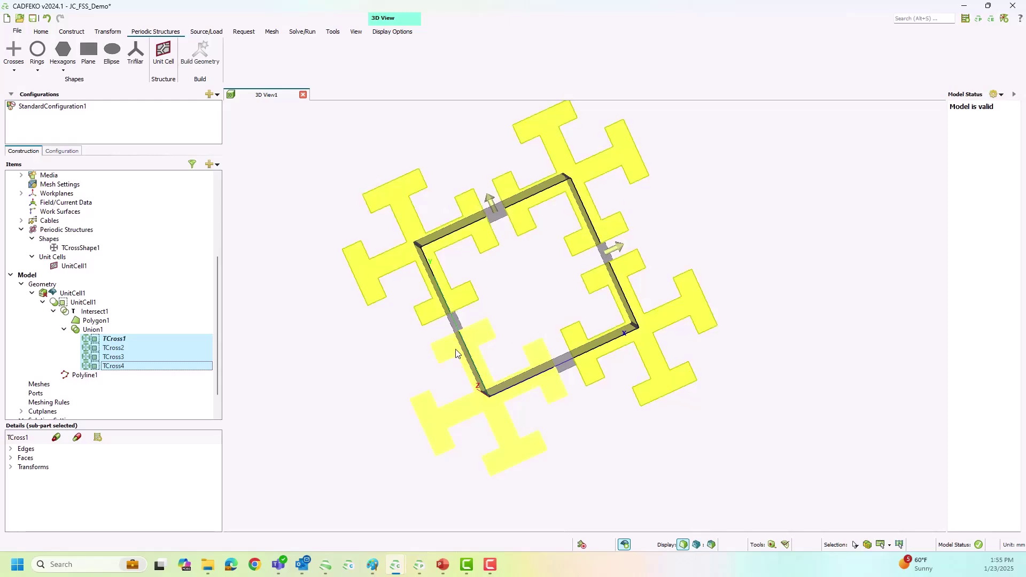
left_click(362, 369)
left_click_drag(464, 384, 497, 294)
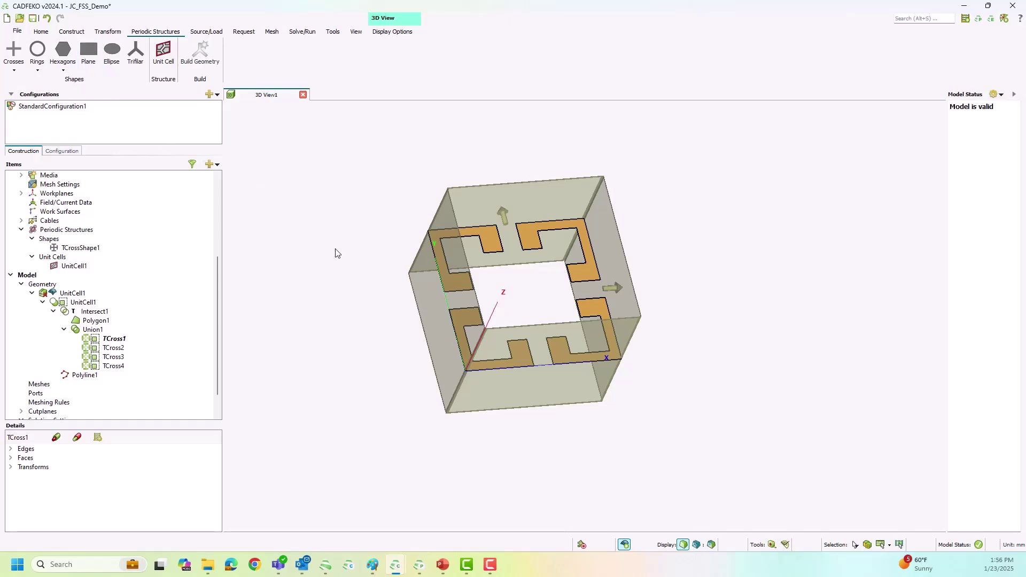
Step: Switch to the untitled POSTFEKO project and review the 3D views of the Jerusalem_Cross, JC_PS and JC_PS_UC models
mouse_move(419, 565)
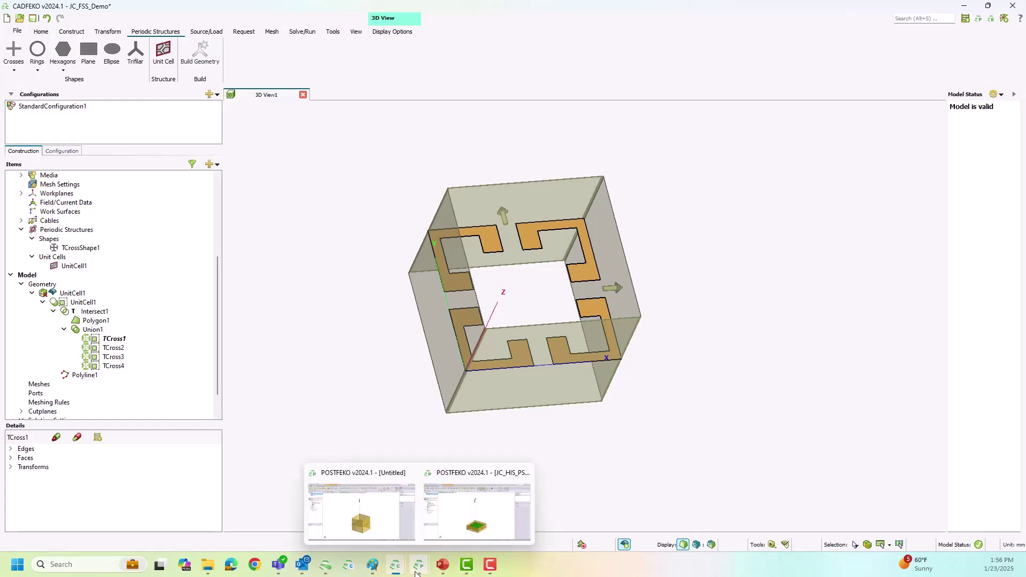
left_click(394, 539)
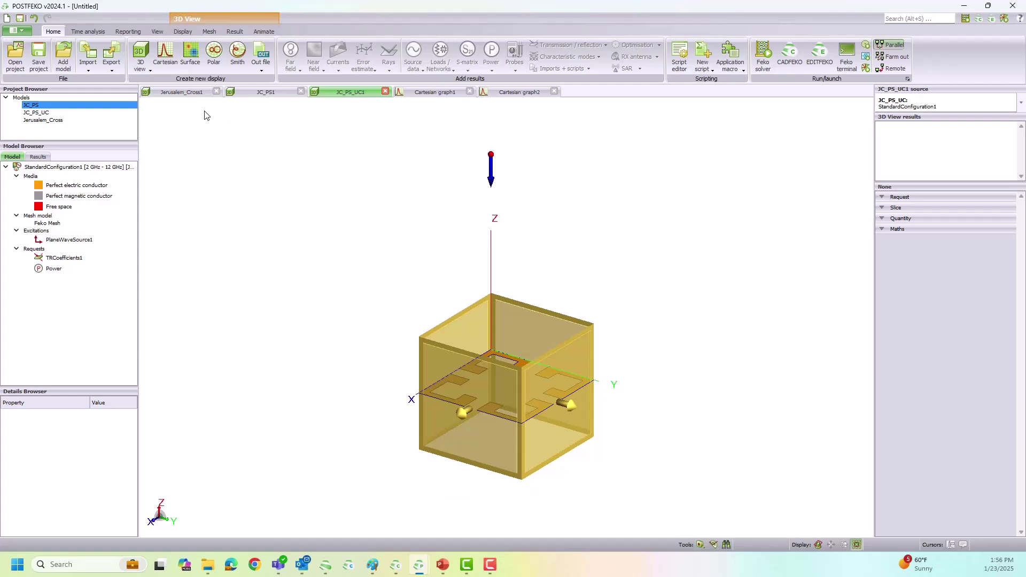
left_click(184, 92)
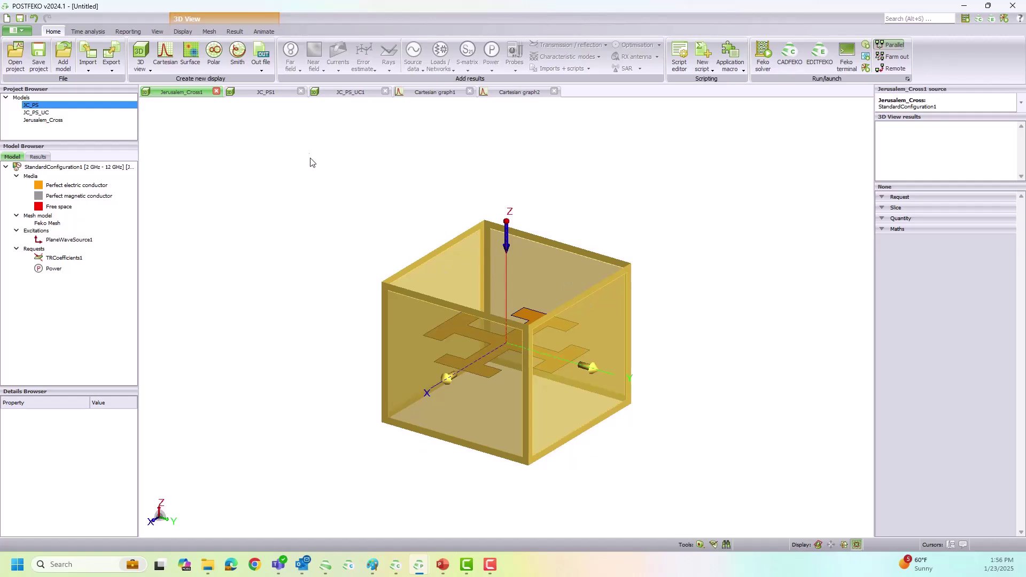
left_click(269, 95)
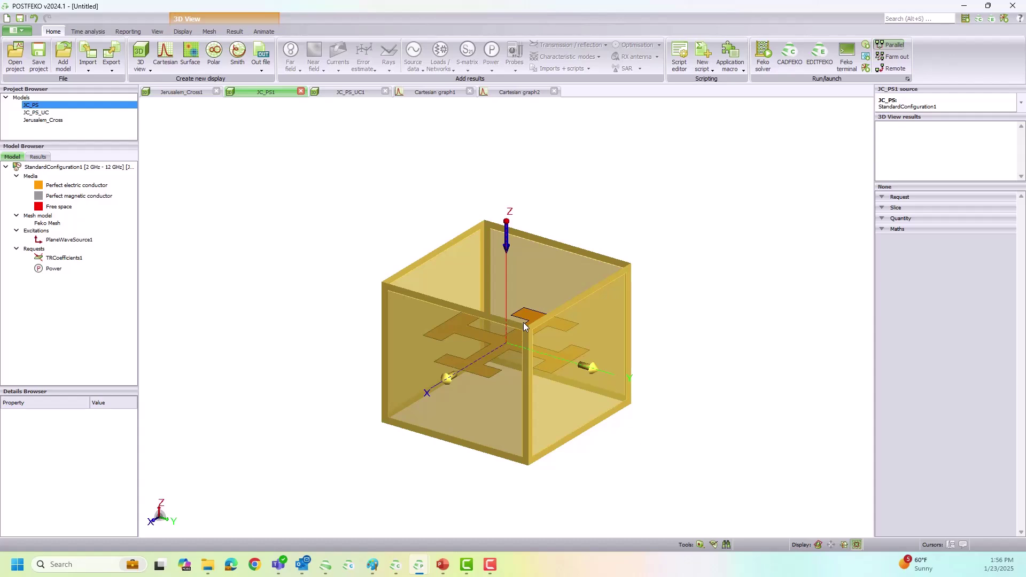
left_click(351, 93)
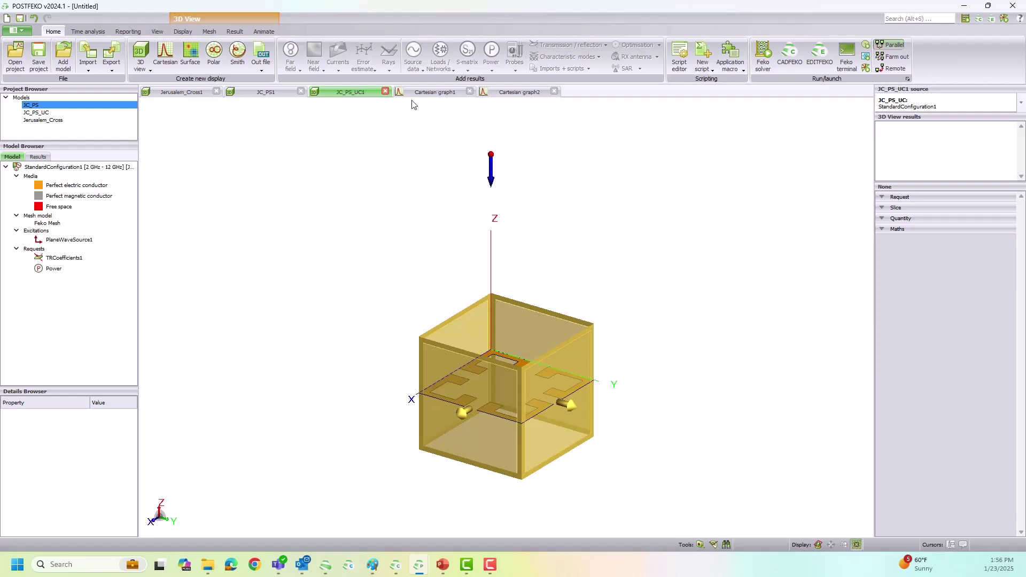
Step: Create a Cartesian graph and plot the TRCoefficients1 results of Jerusalem_Cross, JC_PS and JC_PS_UC on it
left_click(164, 56)
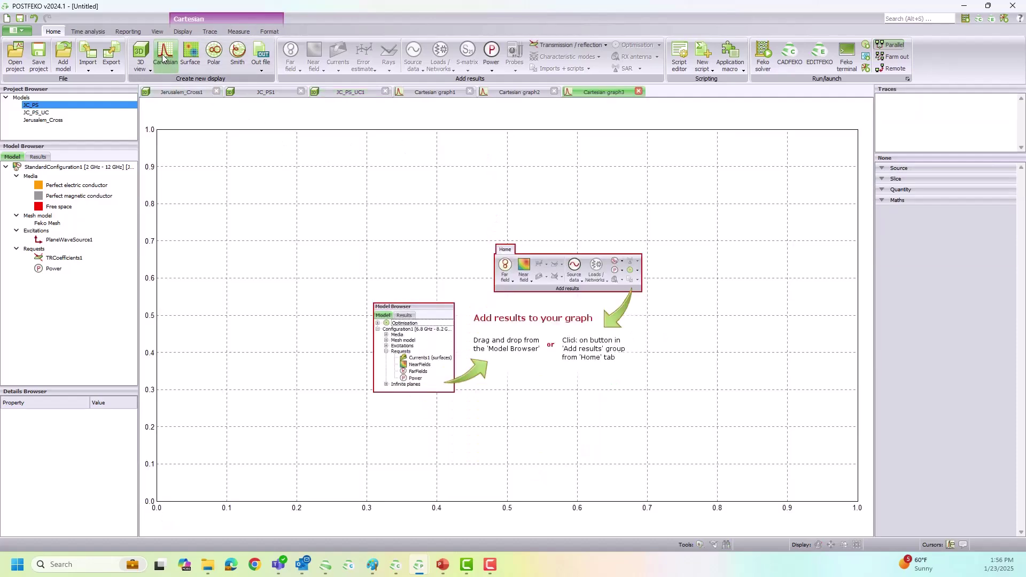
left_click(556, 46)
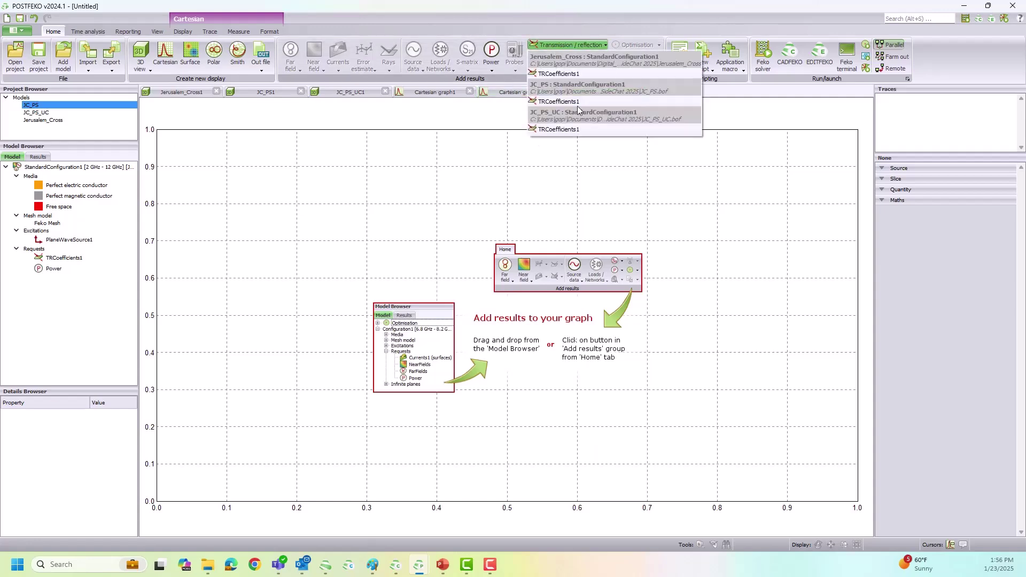
left_click(559, 74)
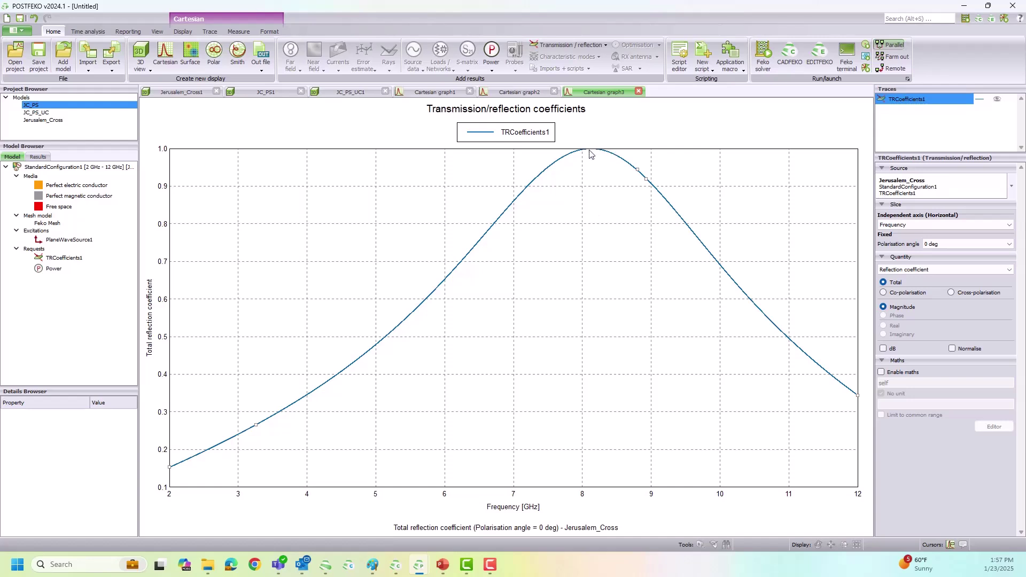
left_click(580, 45)
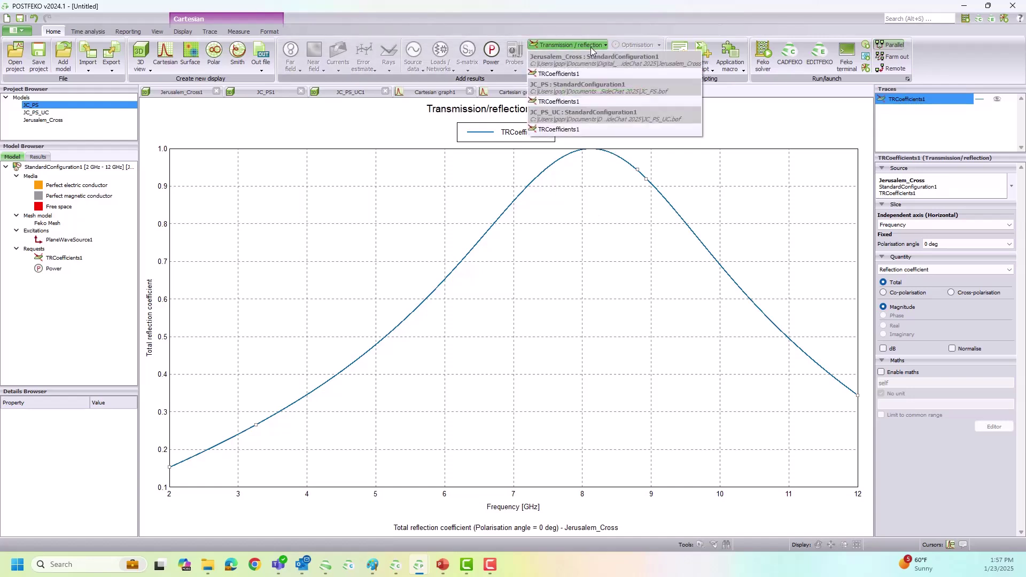
left_click(570, 103)
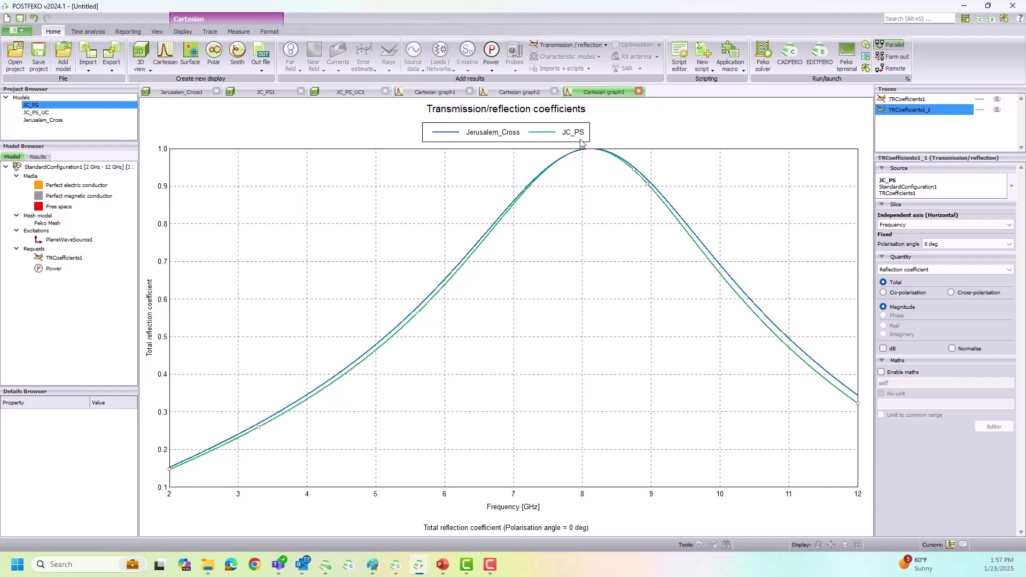
left_click(571, 45)
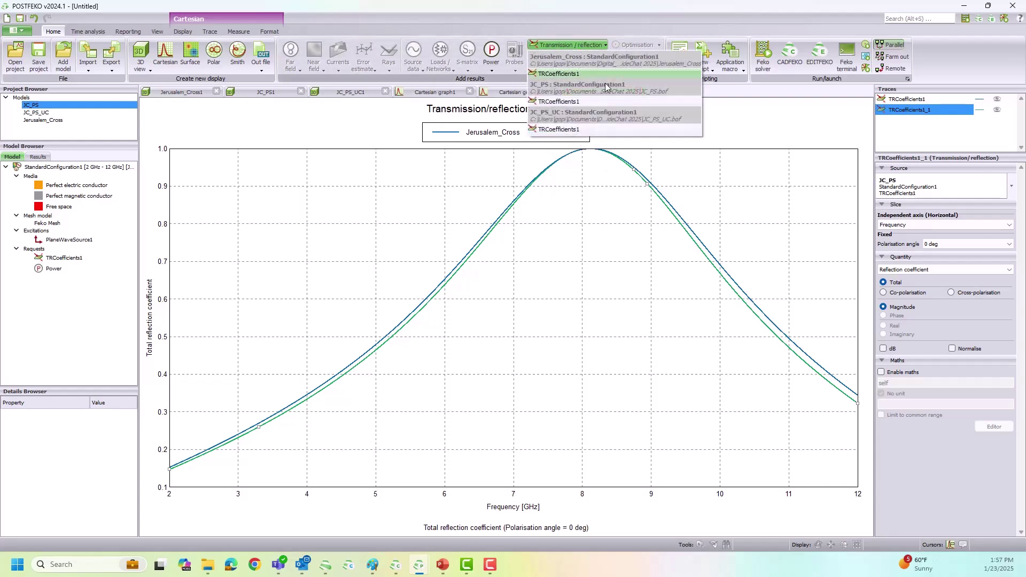
left_click(571, 130)
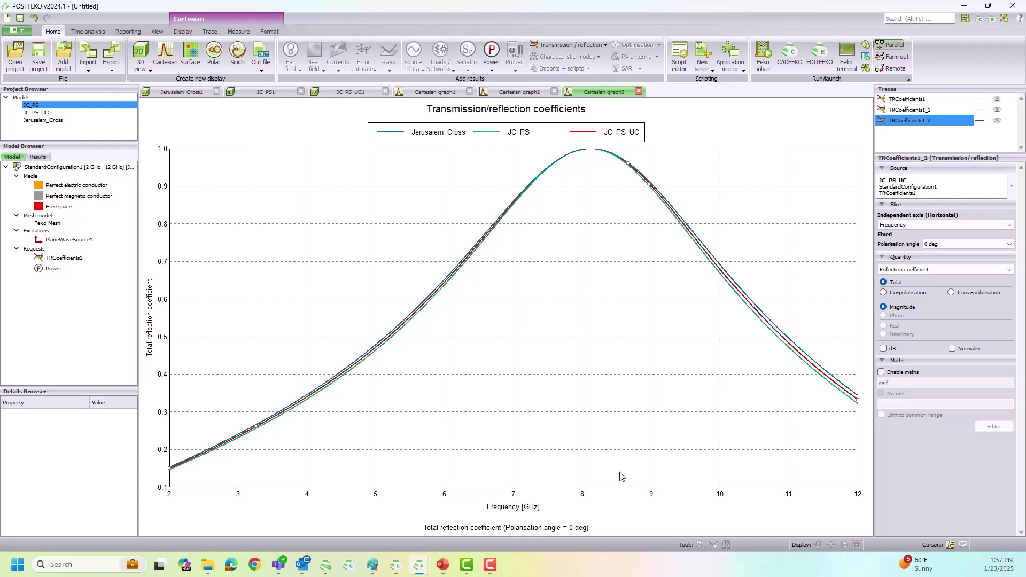
Step: Switch to the JC_FSS_Demo model in CADFEKO and delete both the built UnitCell1 geometry and the UnitCell1 definition
mouse_move(396, 566)
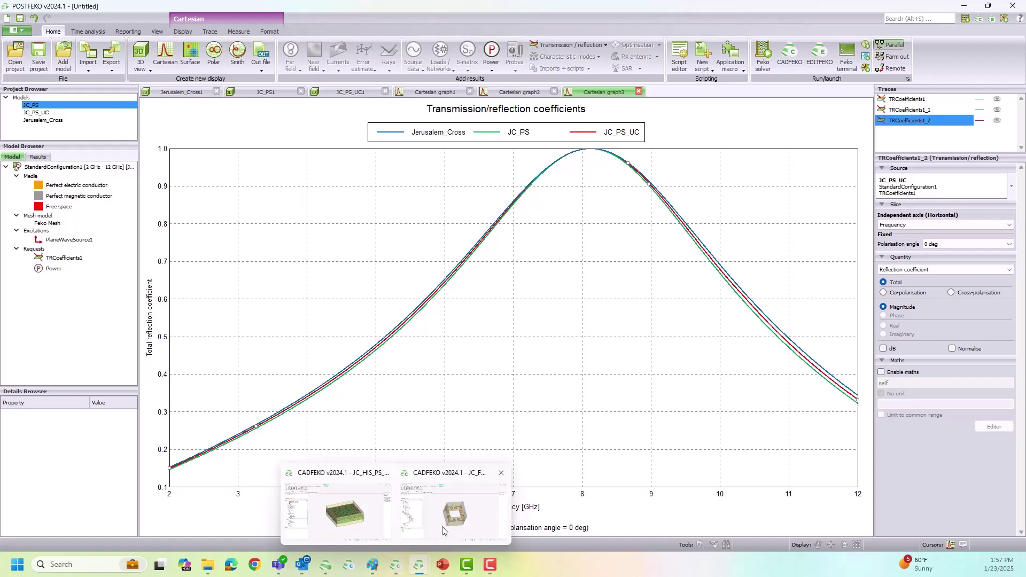
left_click(455, 511)
mouse_move(452, 260)
left_mouse_down()
mouse_move(548, 302)
mouse_move(525, 247)
mouse_move(492, 243)
left_mouse_up()
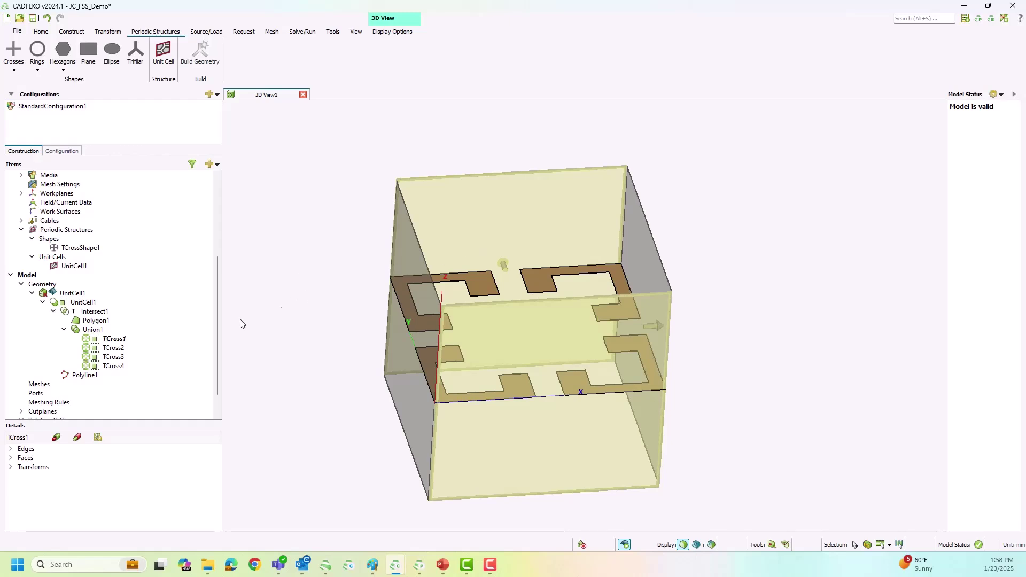
left_click(73, 294)
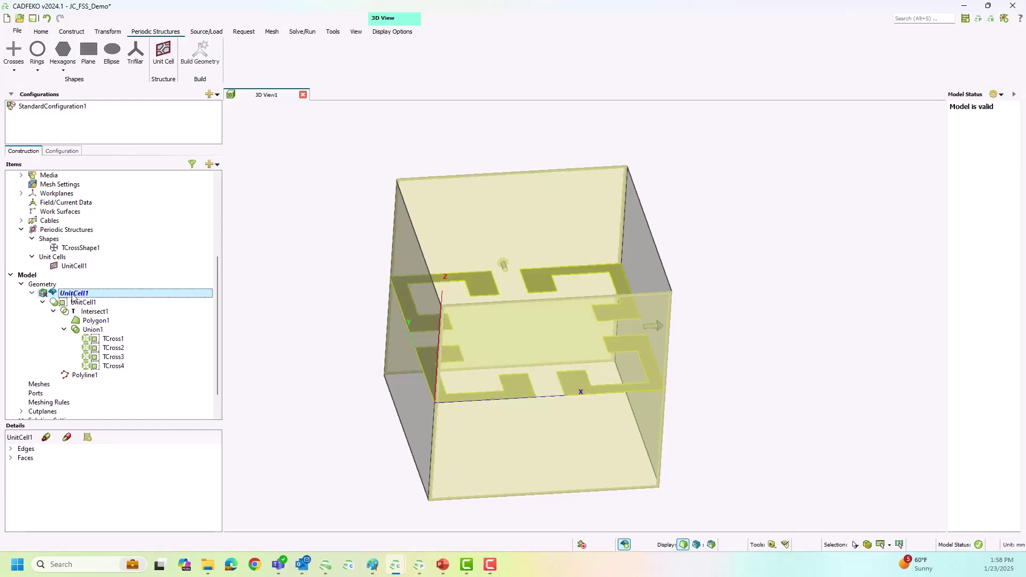
key("Delete")
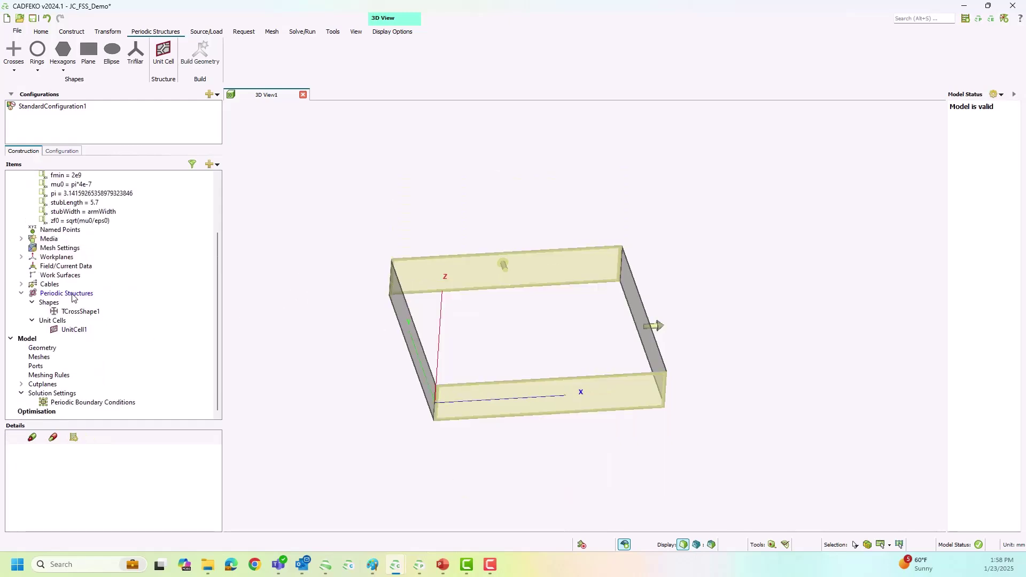
left_click(81, 330)
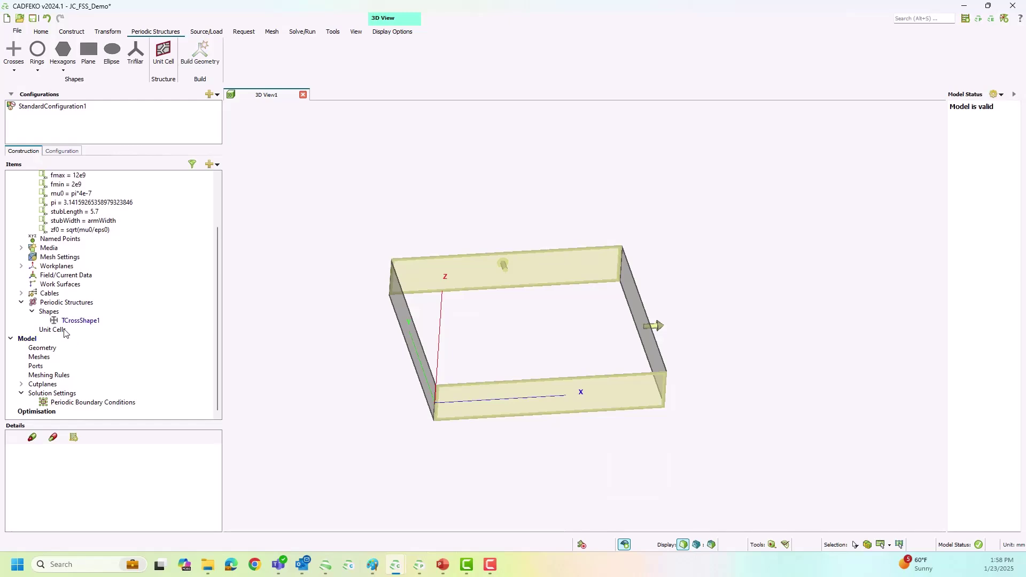
Step: Remove the two-dimensional periodic boundary condition from the model's solution settings
double_click(93, 402)
left_click(282, 138)
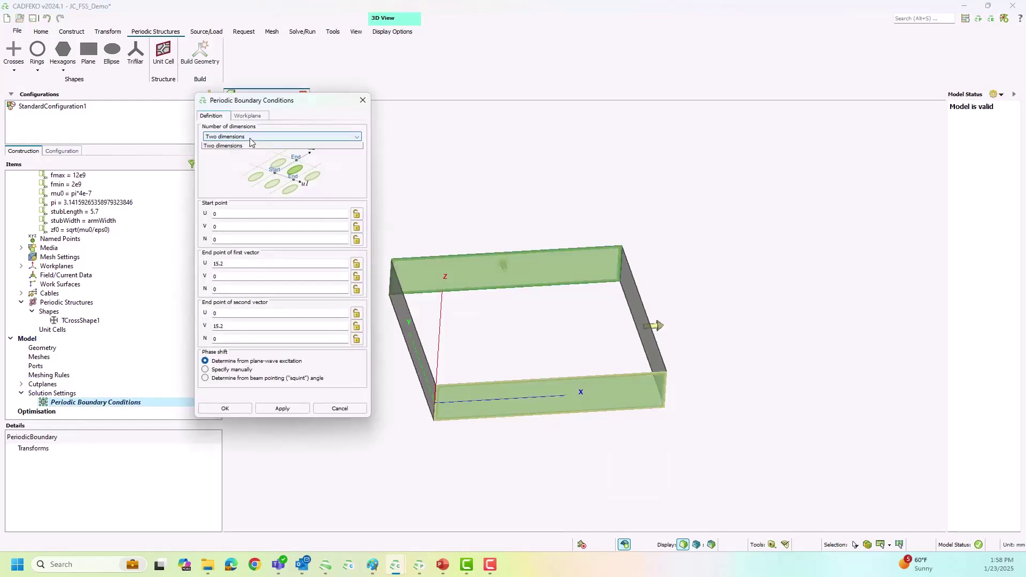
left_click(230, 146)
left_click(227, 173)
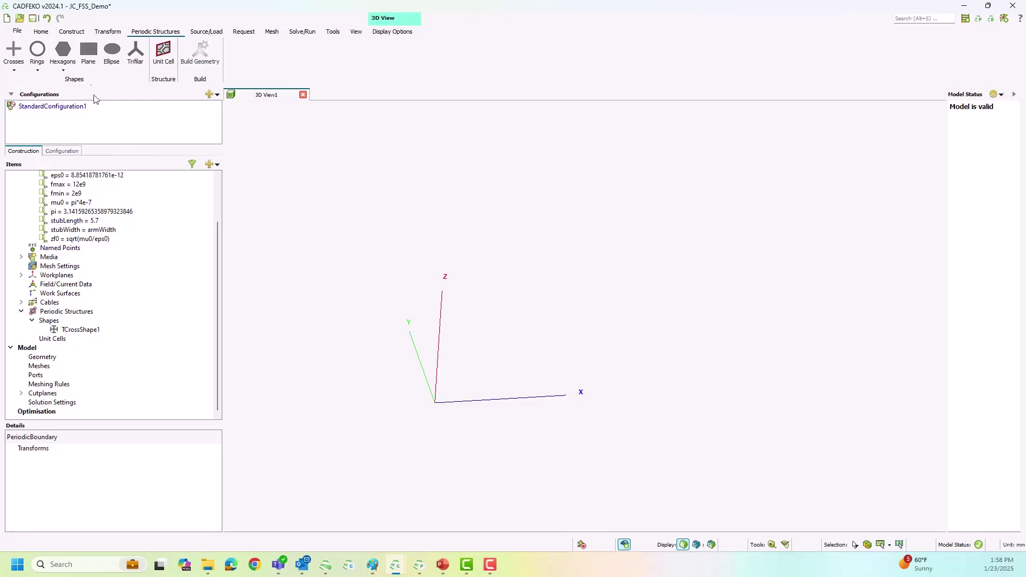
Step: Create a periodic-structure plane shape with width and depth both set to the variable d
left_click(89, 59)
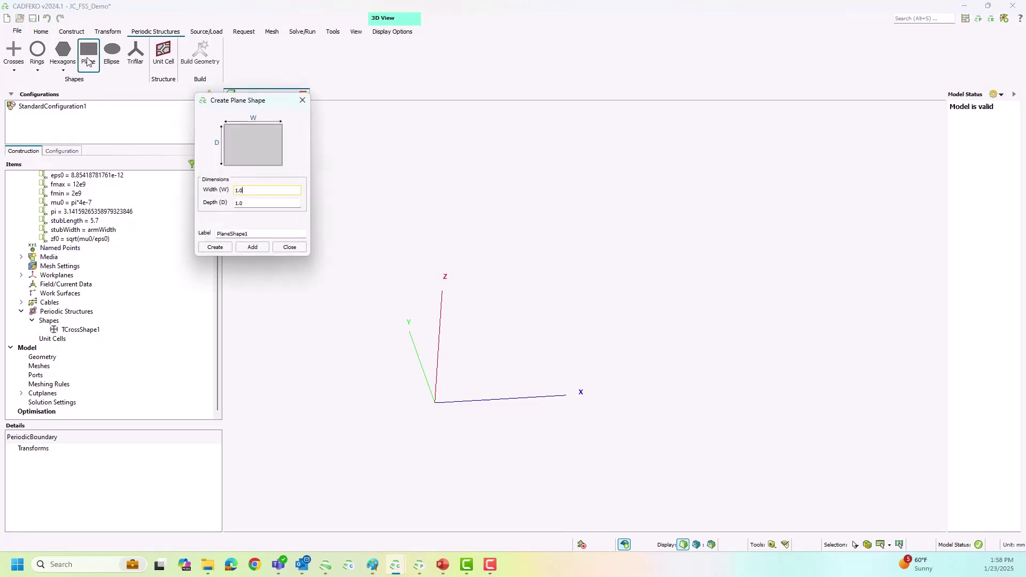
double_click(256, 190)
scroll(120, 219, "up", 2)
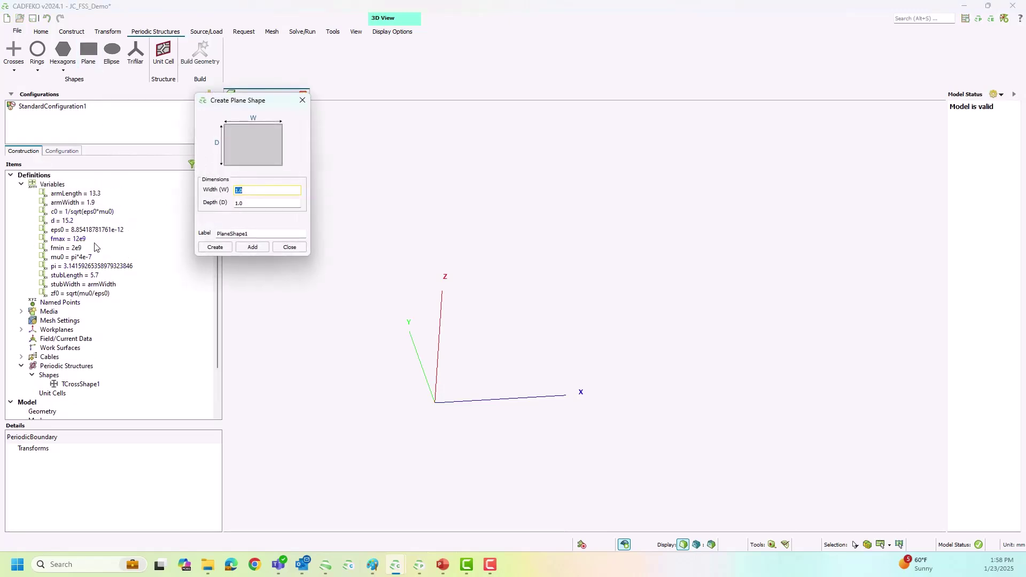
left_click(68, 221)
left_click(68, 221)
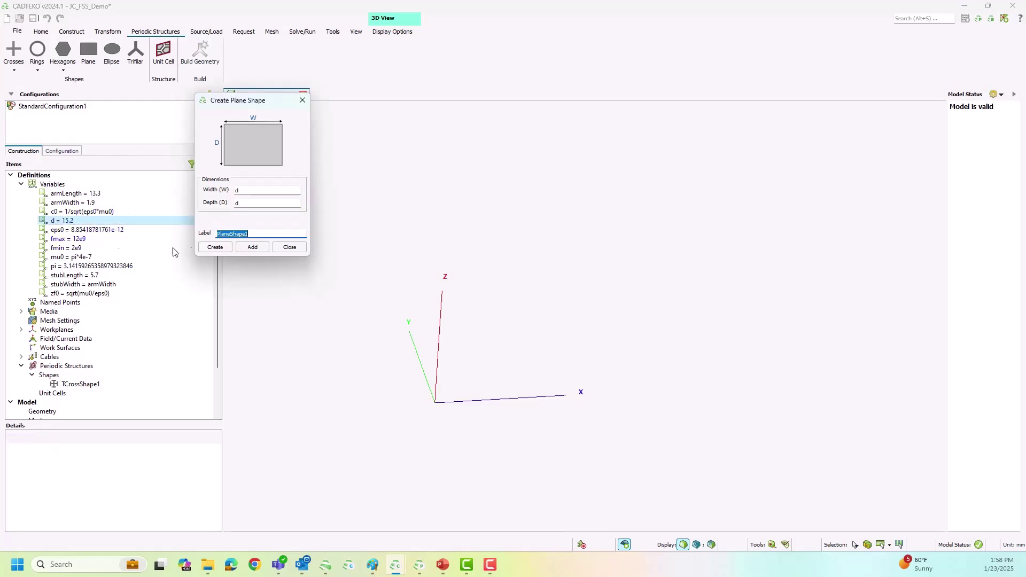
left_click(215, 247)
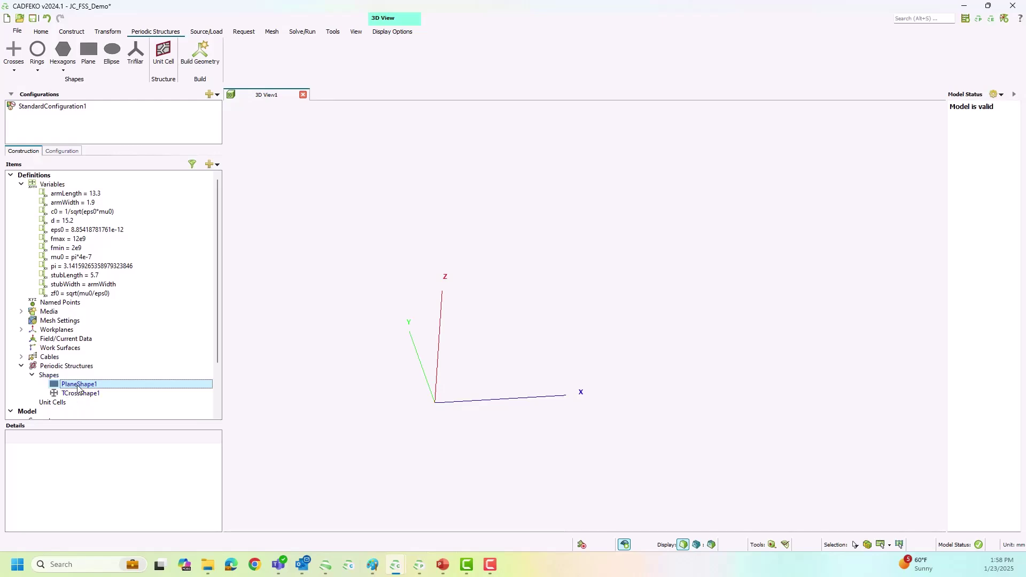
left_click(270, 375)
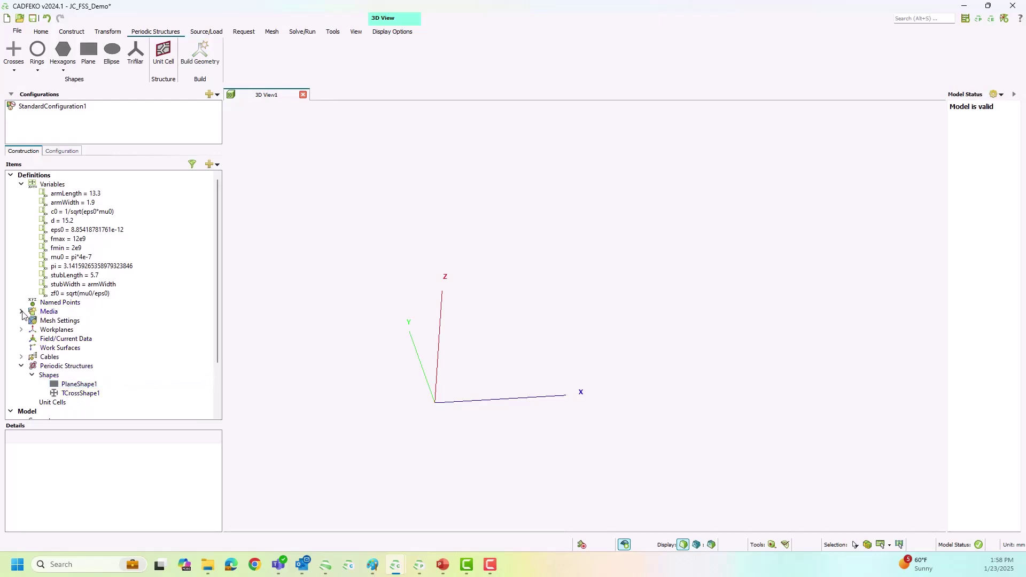
Step: Add the Substrate_FR4 dielectric from the media library to the model
left_click(72, 31)
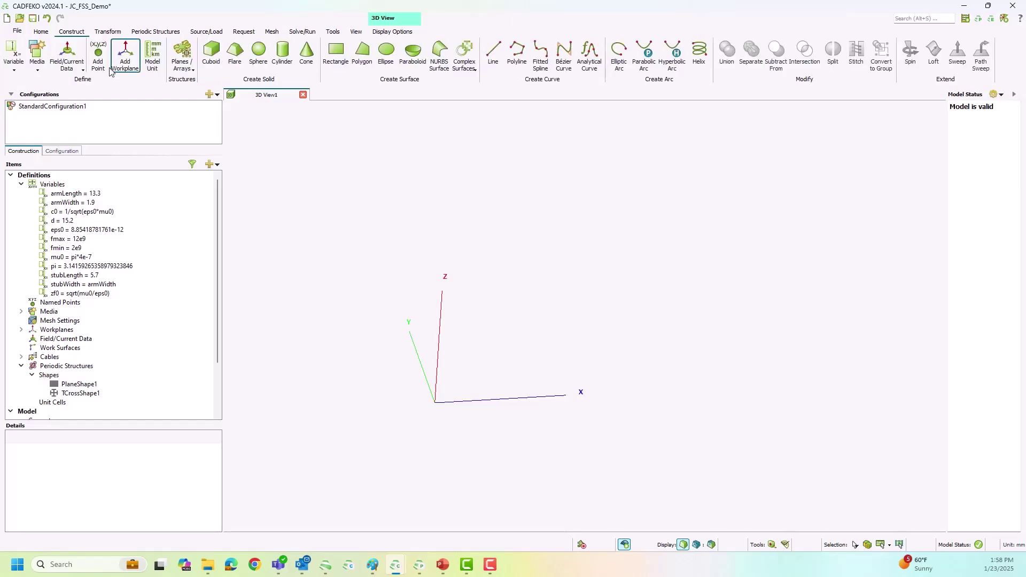
left_click(44, 73)
left_click(68, 105)
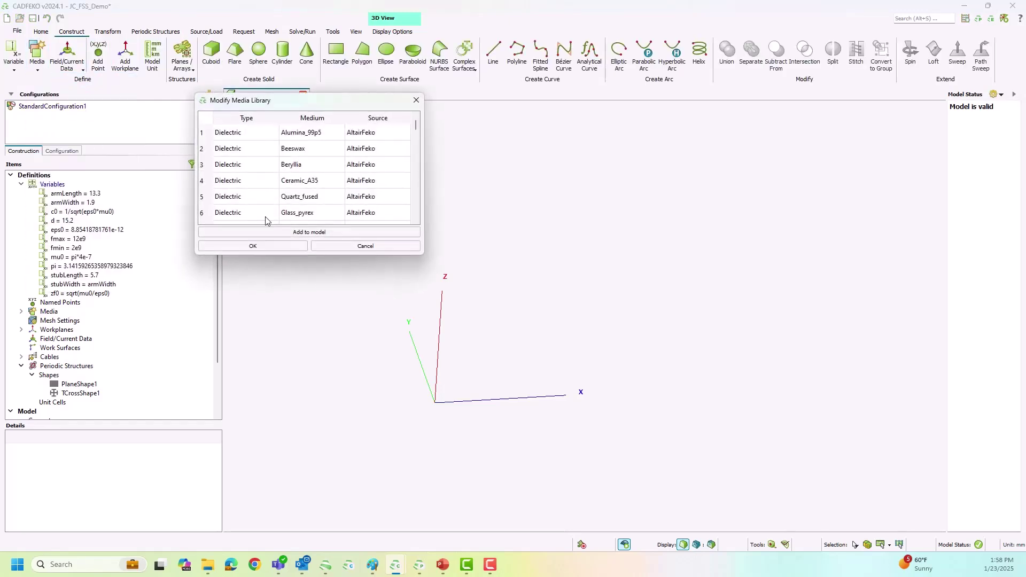
scroll(314, 171, "down", 3)
scroll(314, 171, "down", 2)
scroll(314, 173, "down", 3)
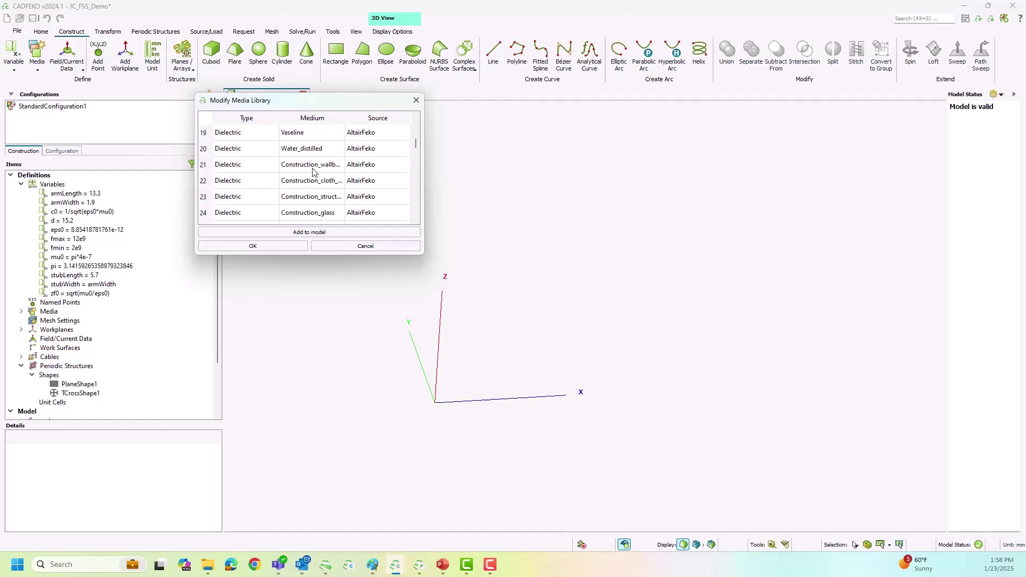
left_click(312, 167)
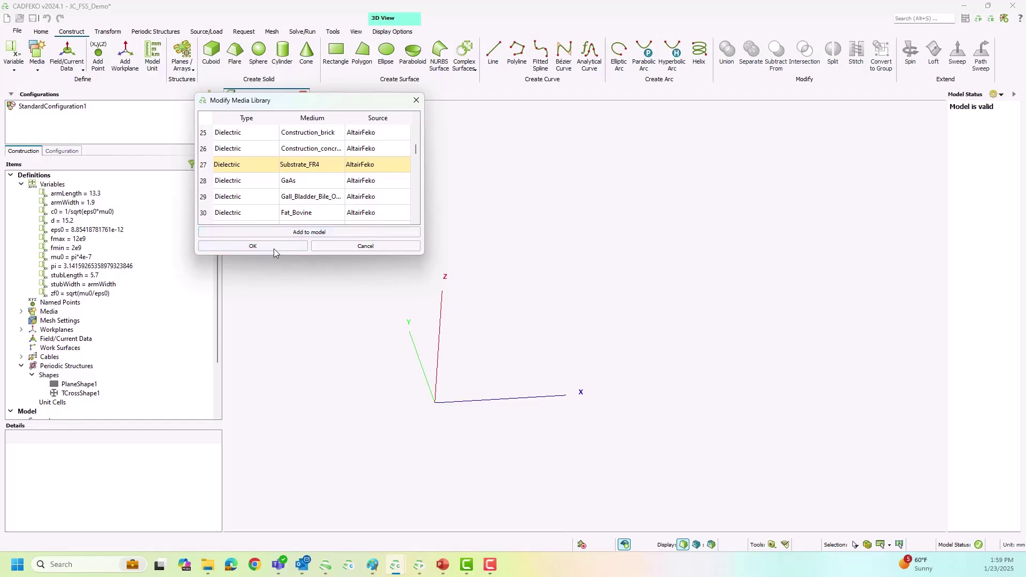
scroll(62, 308, "down", 3)
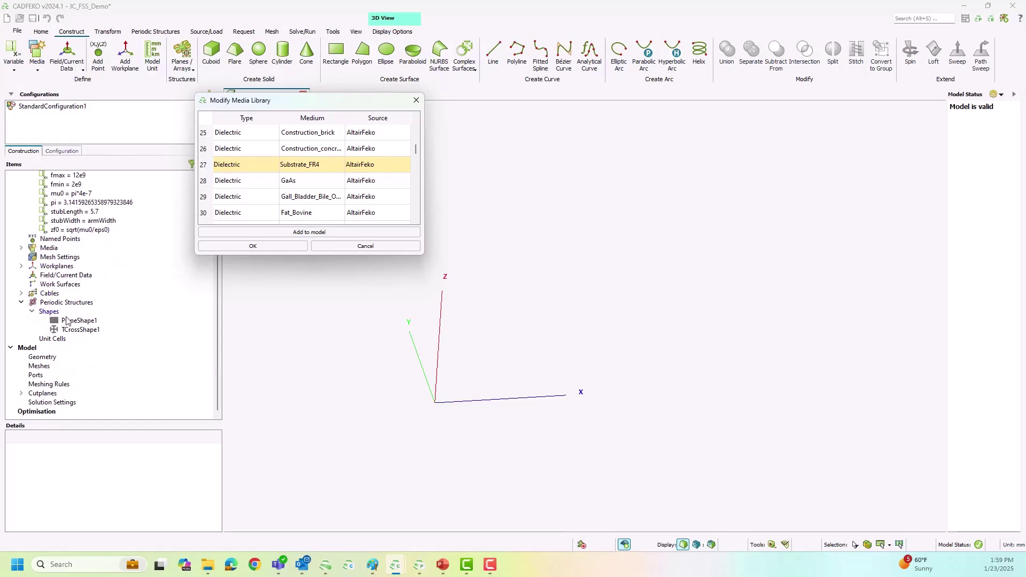
left_click(22, 248)
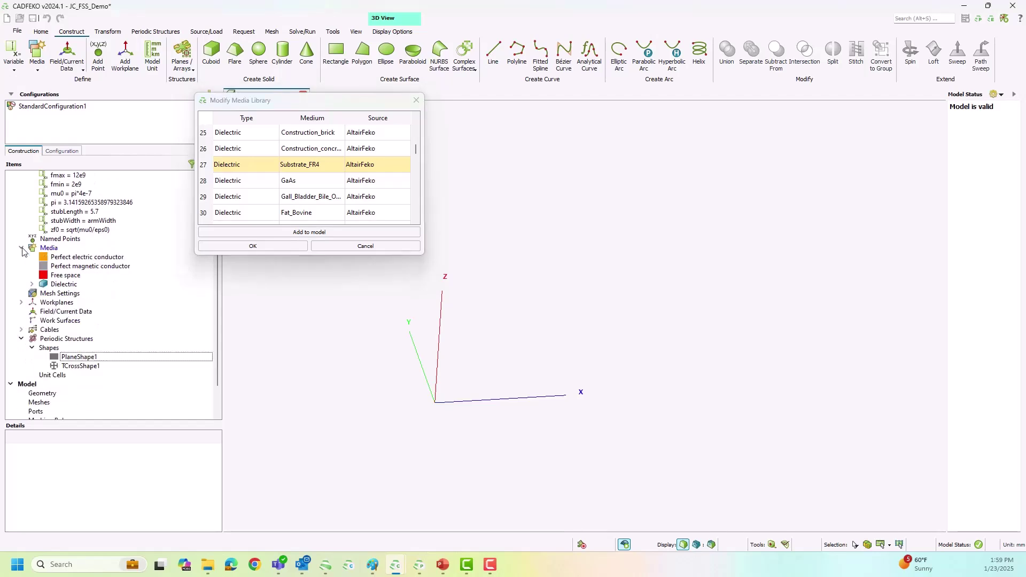
left_click(33, 283)
left_click(298, 248)
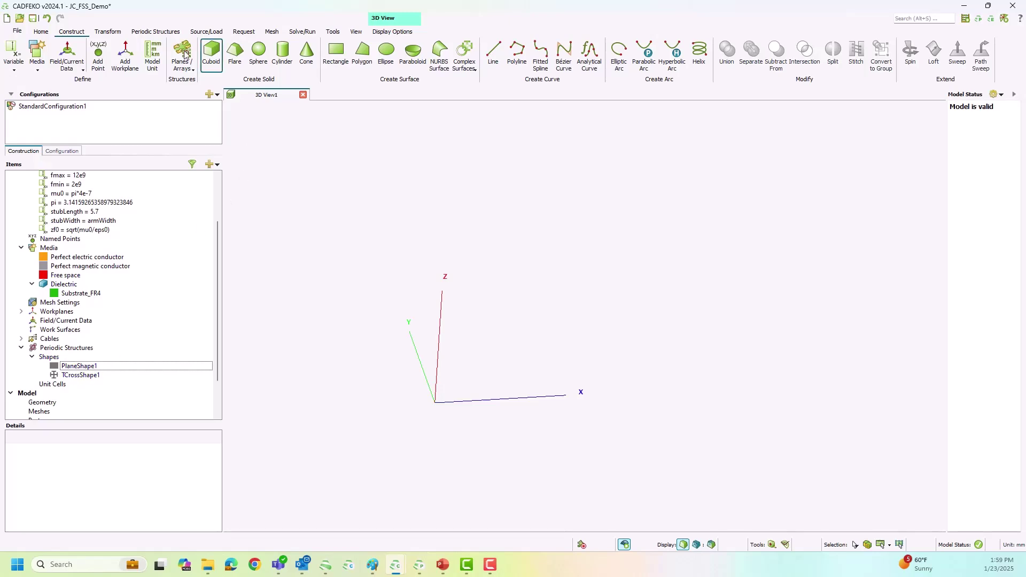
Step: Start a new unit cell with the U and V distances both set to d
left_click(157, 31)
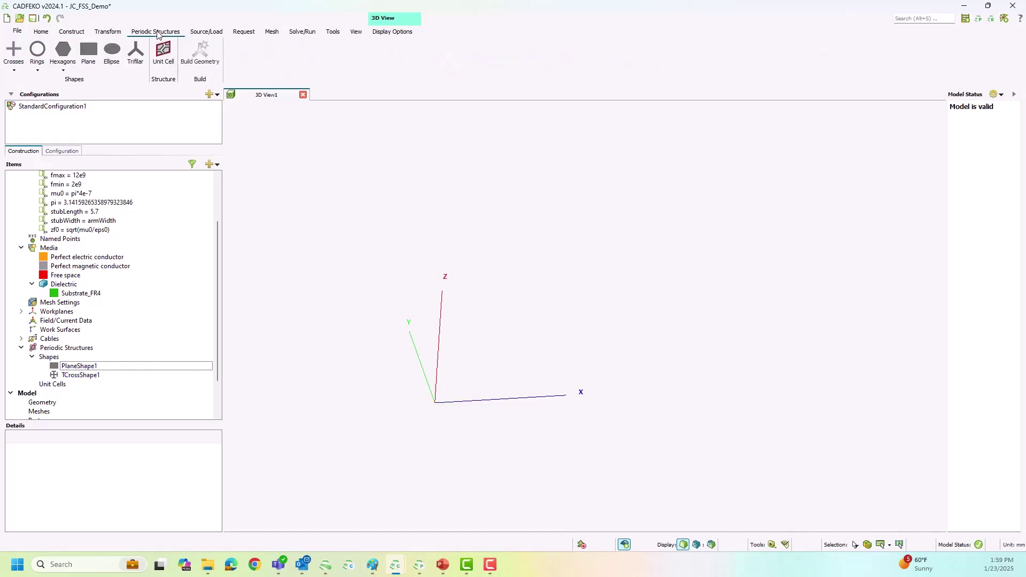
left_click(164, 58)
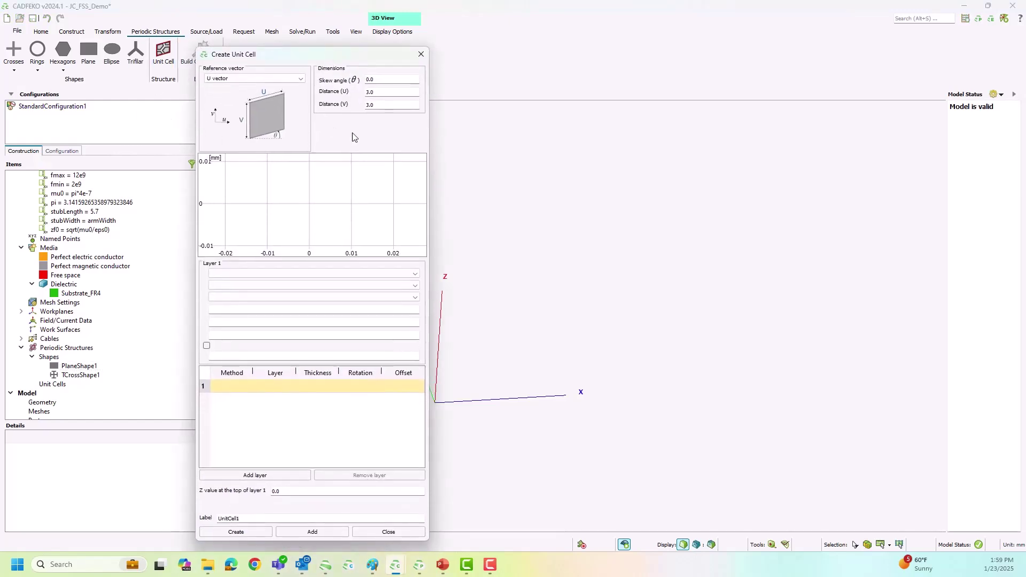
double_click(383, 92)
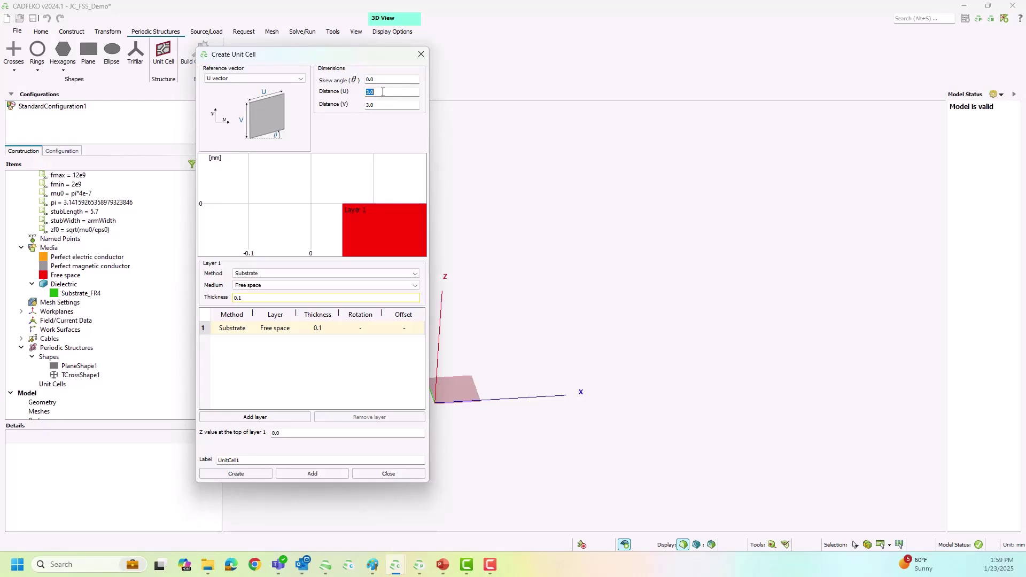
type("d")
double_click(386, 103)
type("d")
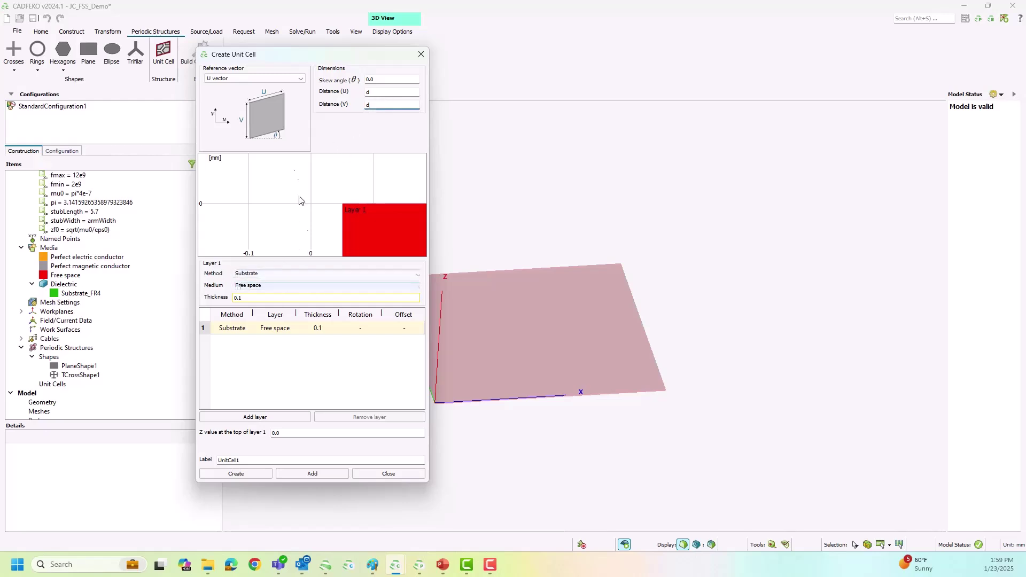
left_click_drag(299, 54, 256, 36)
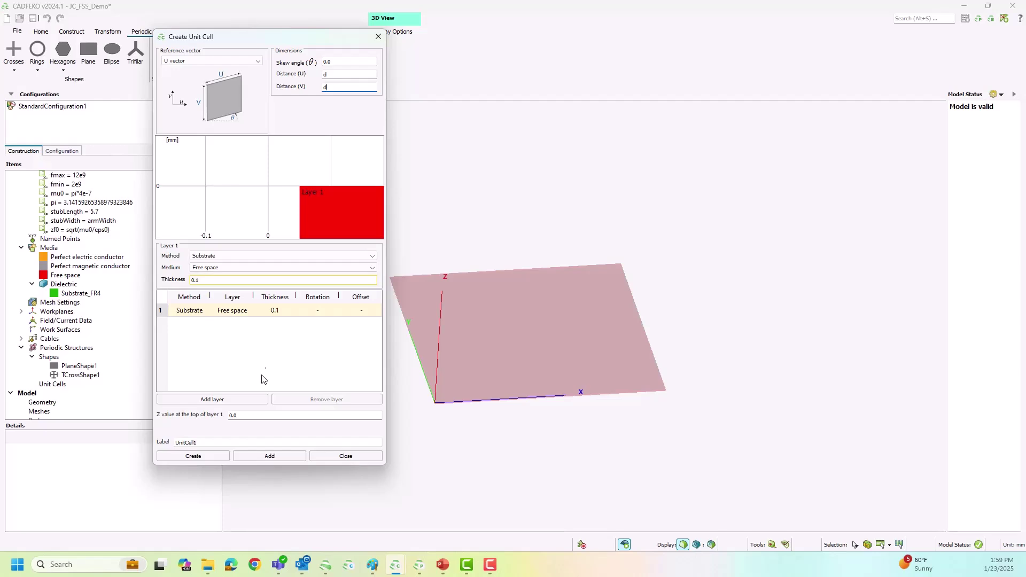
Step: Add two more layers to the unit cell and make layer 3 a metal layer using PlaneShape1
left_click(216, 399)
left_click(219, 399)
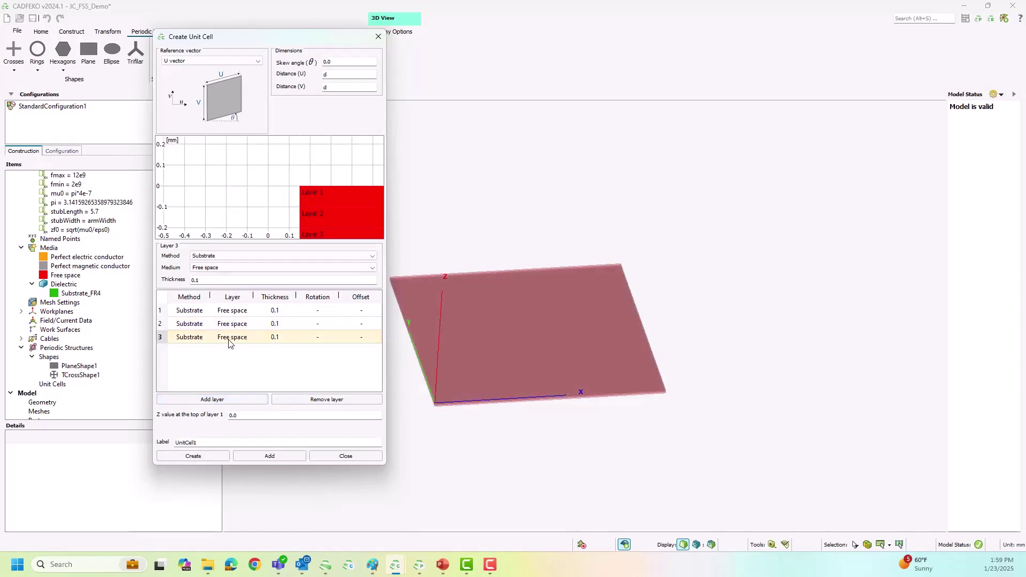
left_click(224, 259)
left_click(216, 278)
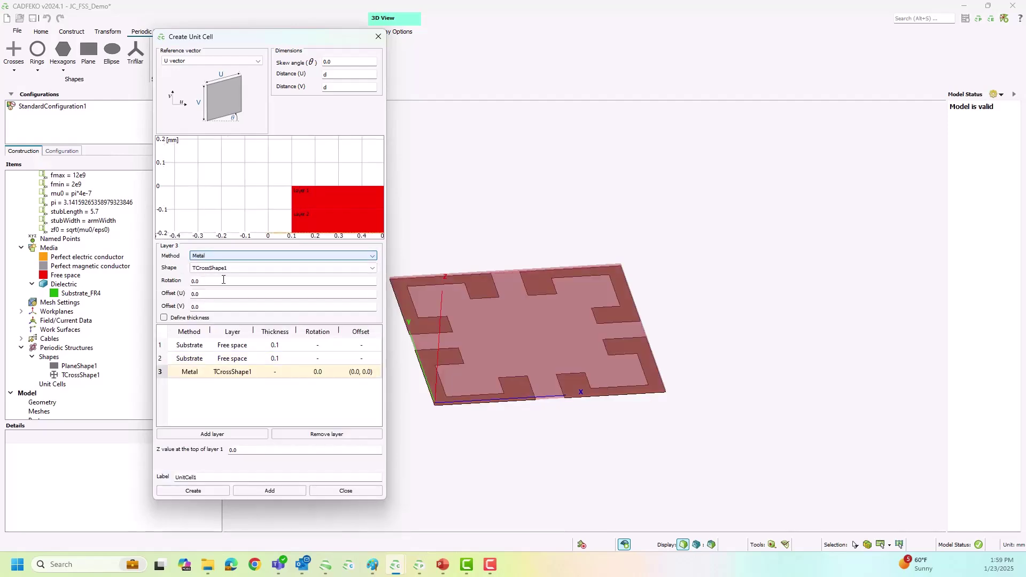
left_click(227, 268)
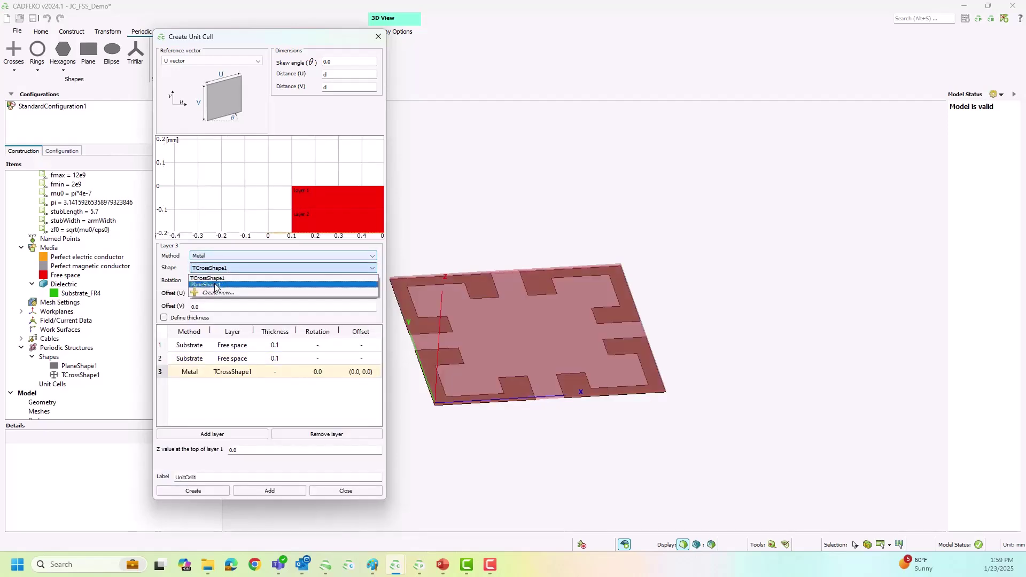
left_click(216, 286)
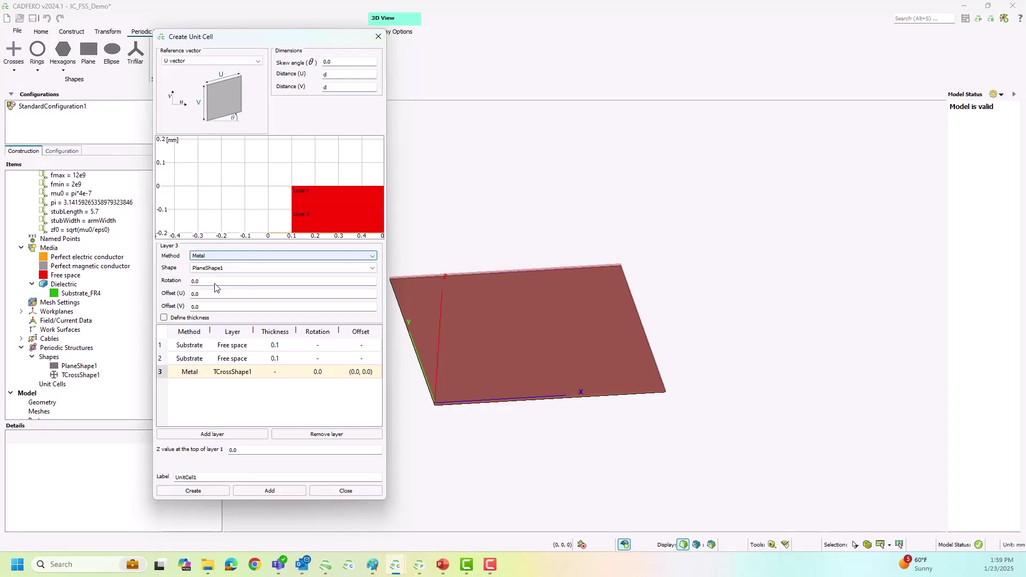
Step: Set layer 2 of the unit cell to the Substrate_FR4 medium with a thickness of armWidth
left_click(238, 359)
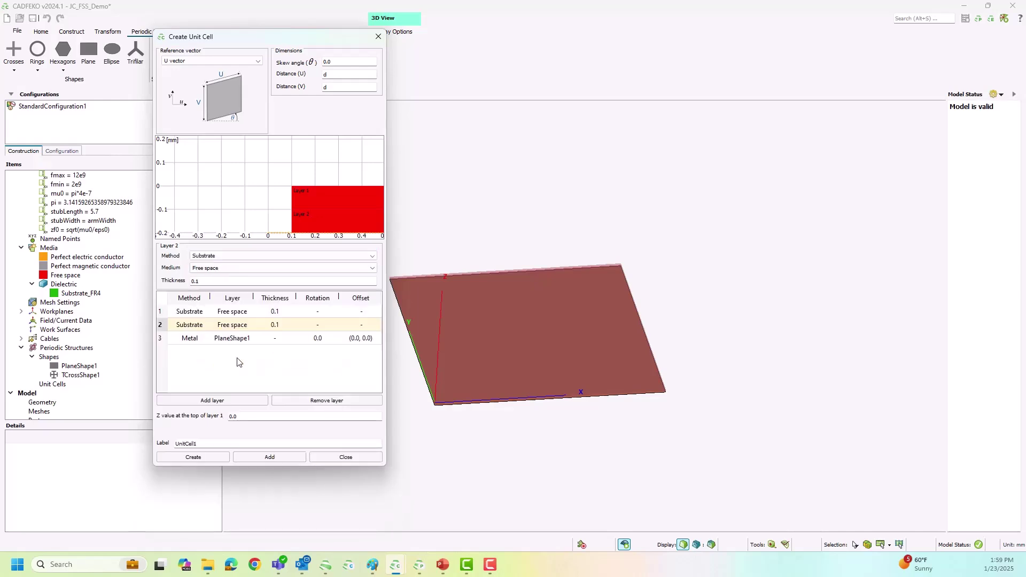
left_click(219, 268)
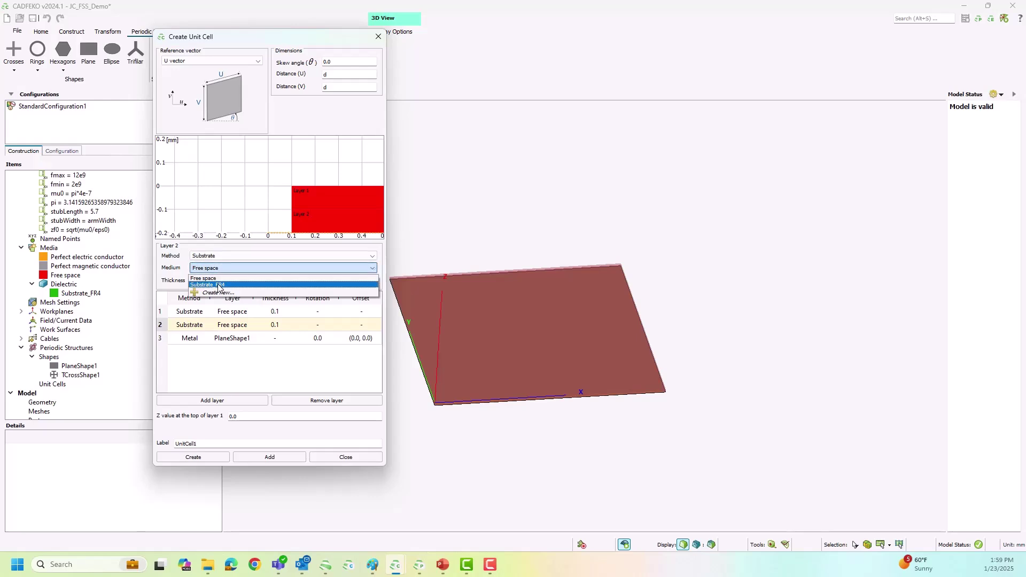
left_click(219, 285)
left_click(210, 283)
scroll(98, 264, "up", 3)
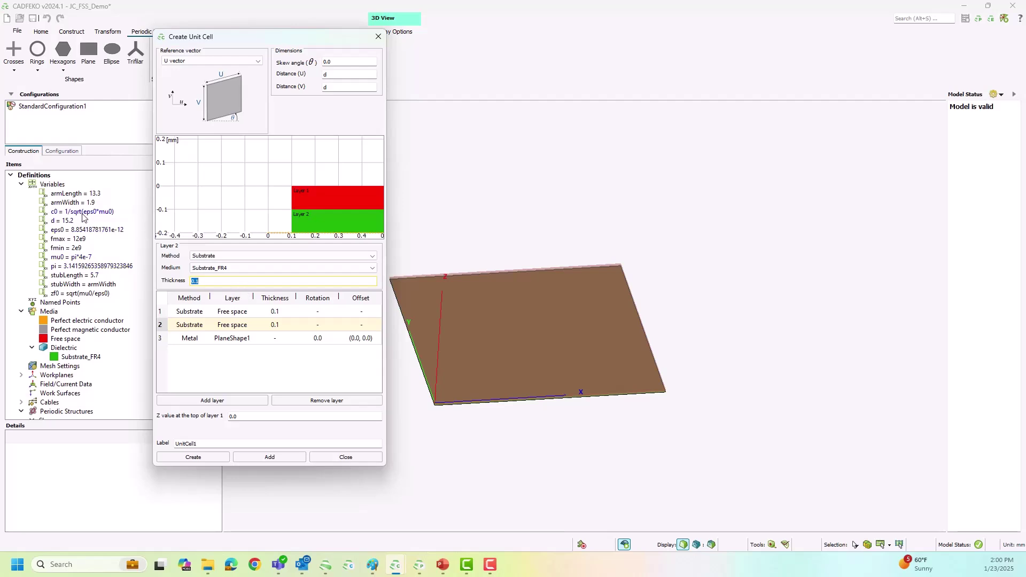
left_click_drag(73, 202, 213, 281)
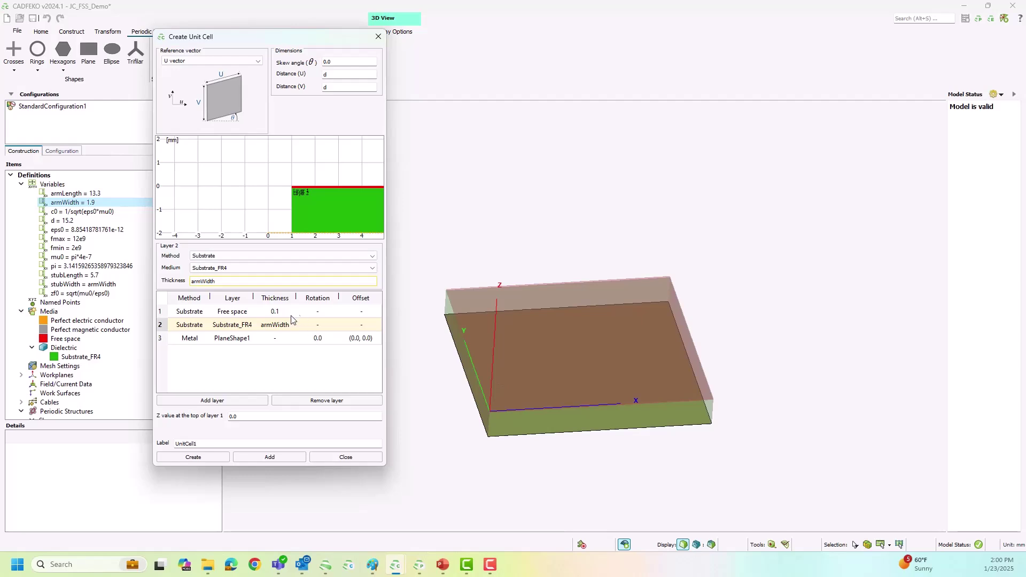
Step: Change layer 1 of the unit cell to a metal layer using TCrossShape1
left_click(230, 313)
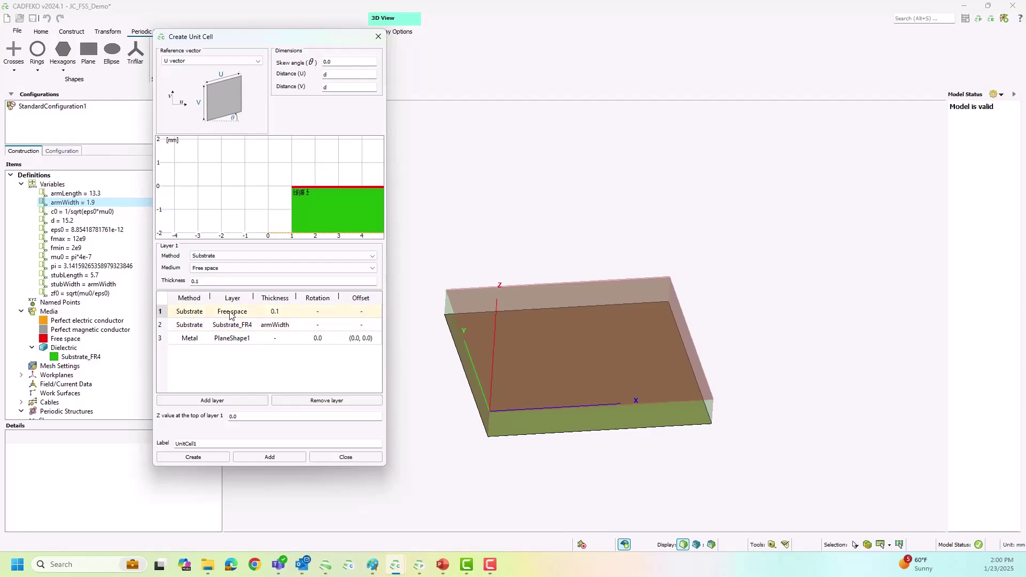
left_click(224, 257)
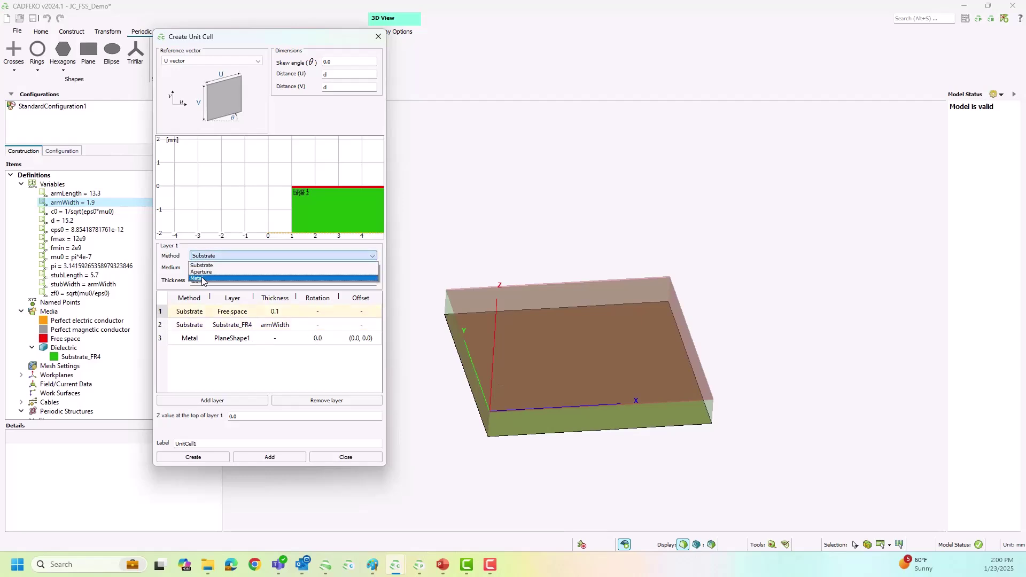
left_click(203, 279)
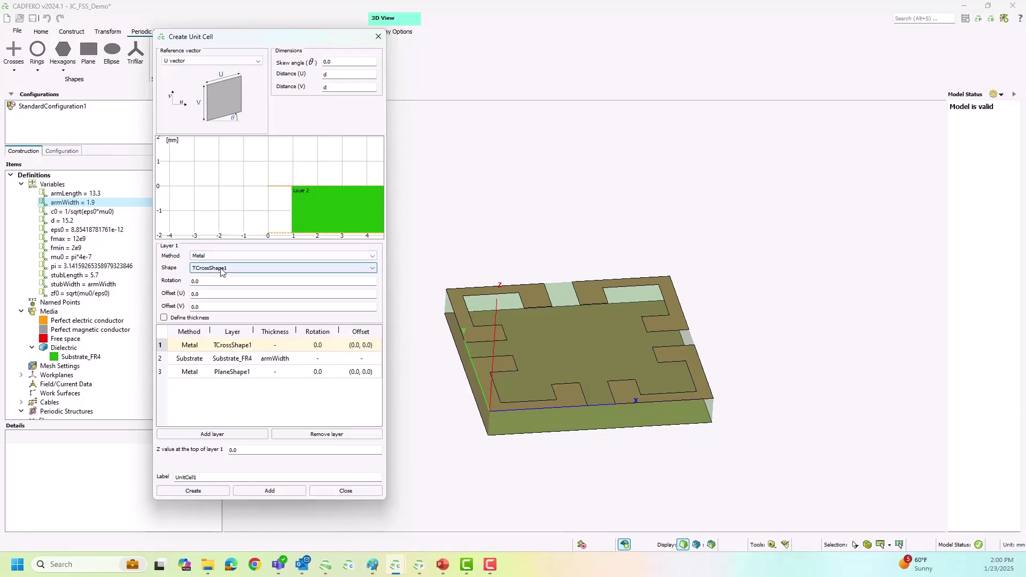
Step: Create the three-layer unit cell and build its geometry with the periodic boundary condition set
left_click_drag(679, 377, 642, 355)
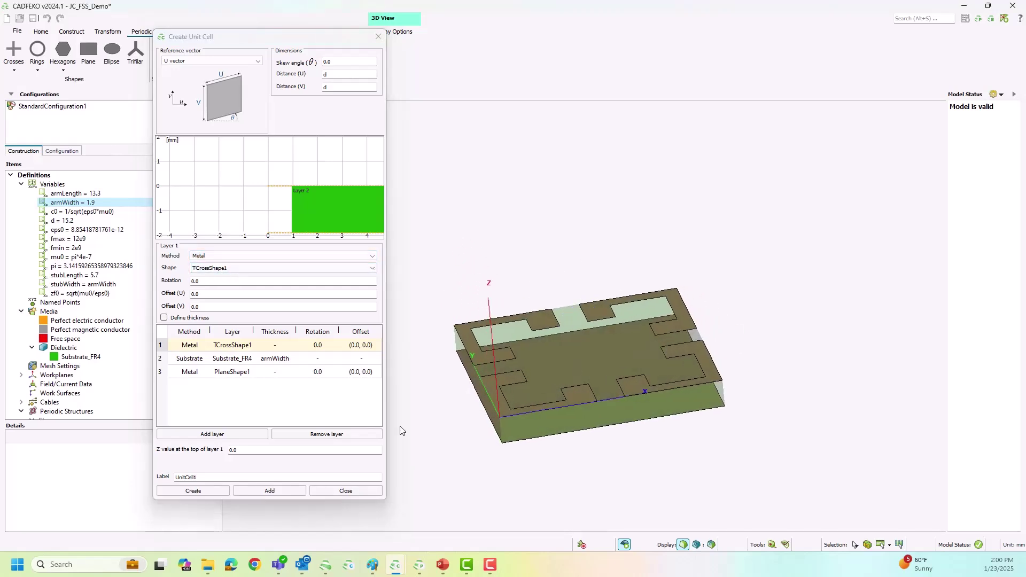
left_click(193, 491)
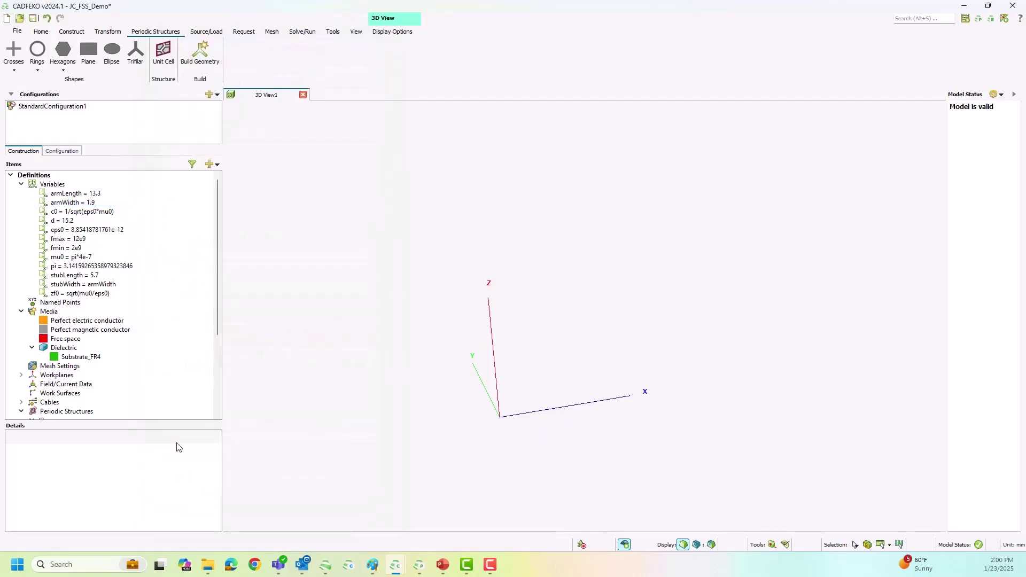
scroll(123, 374, "down", 2)
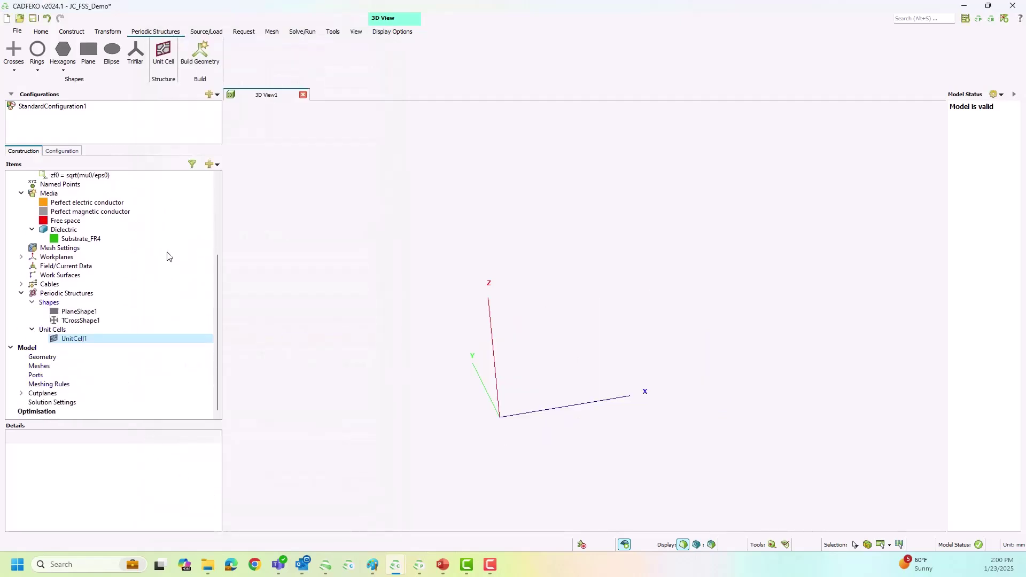
left_click(198, 62)
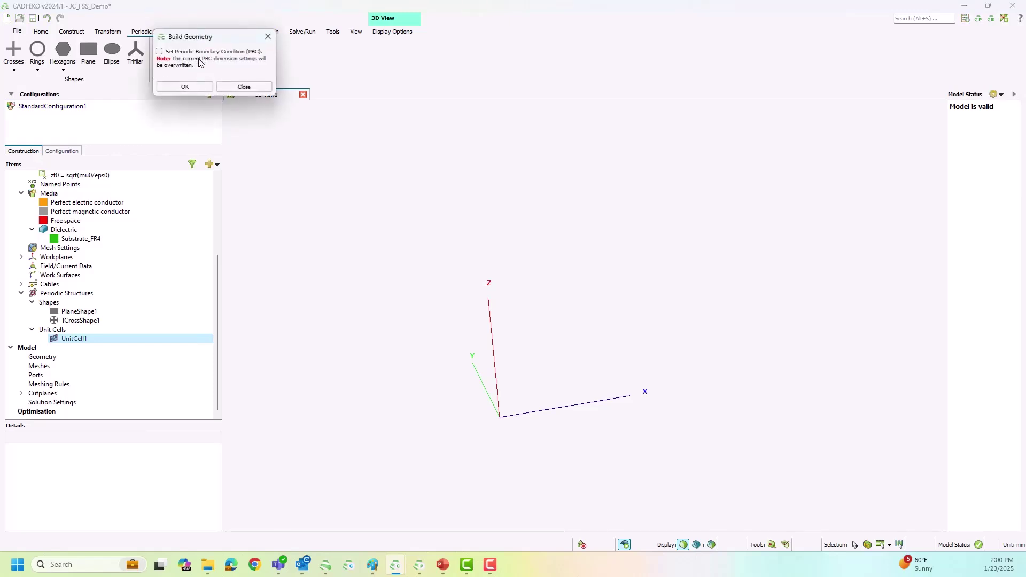
left_click(159, 52)
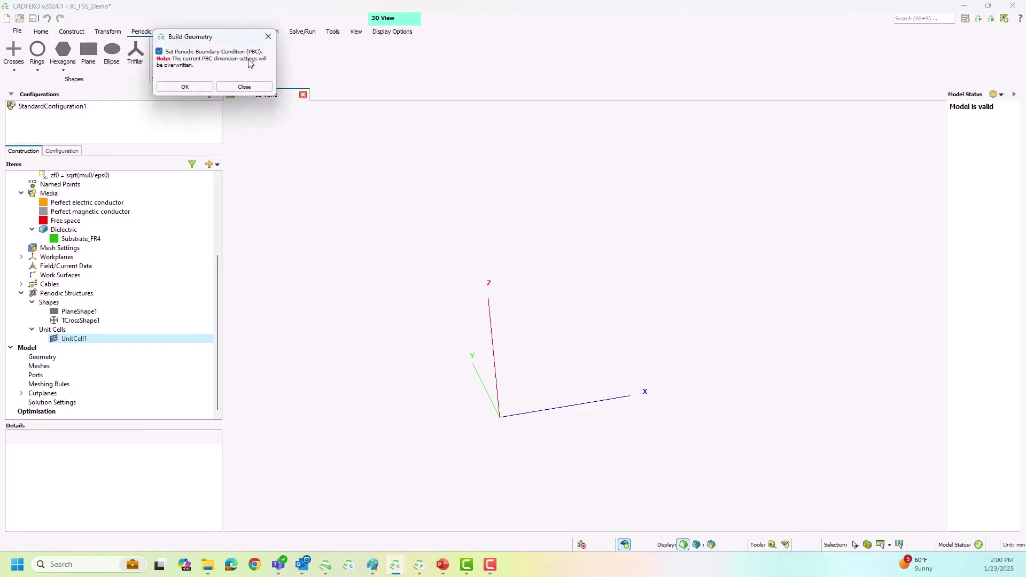
left_click(188, 87)
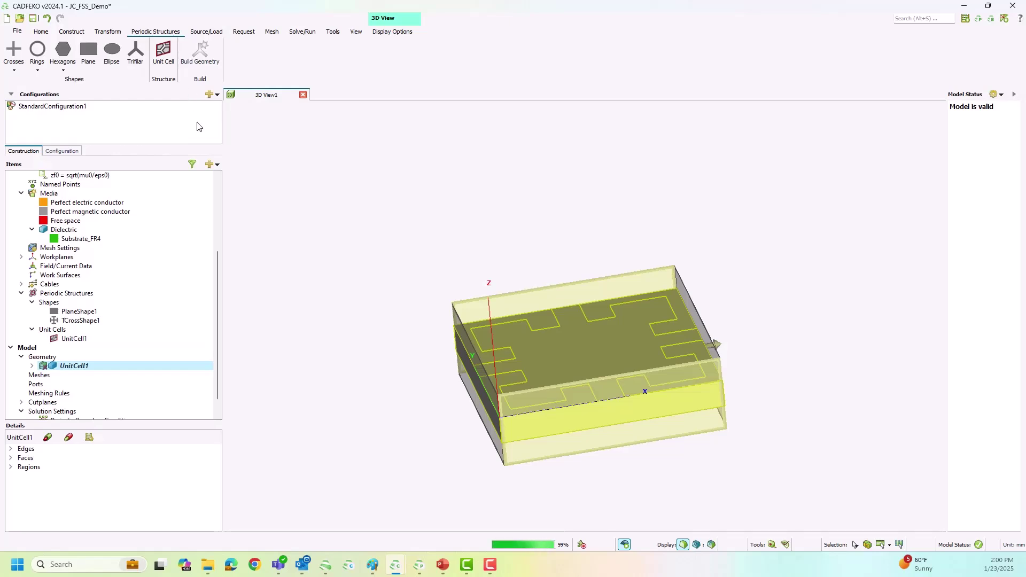
Step: Inspect the built unit cell in 3D, and examine the four TCross parts under Subtract1 in its construction tree
left_click(551, 346)
left_click_drag(550, 346, 516, 347)
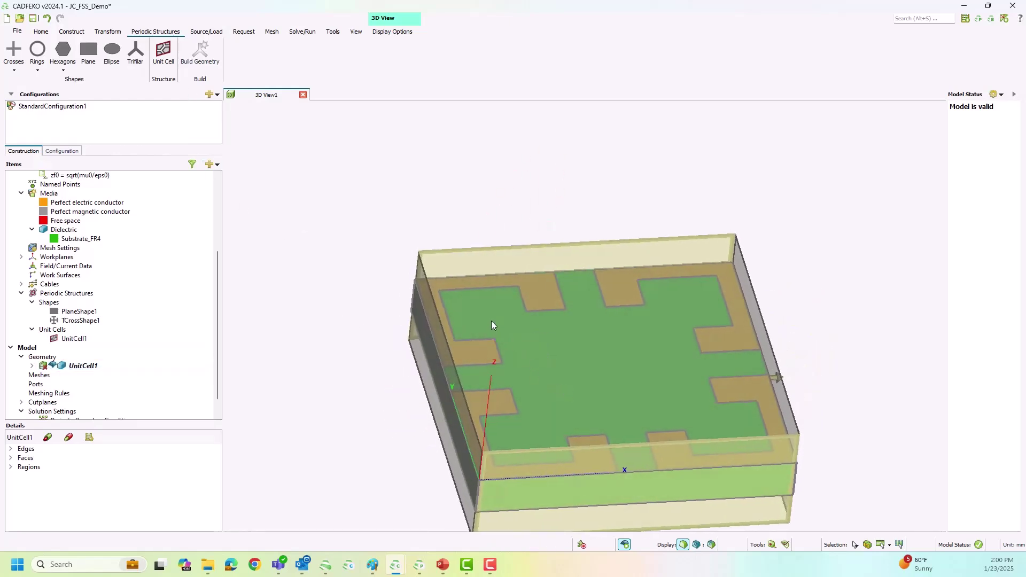
scroll(406, 292, "up", 1)
scroll(321, 245, "down", 3)
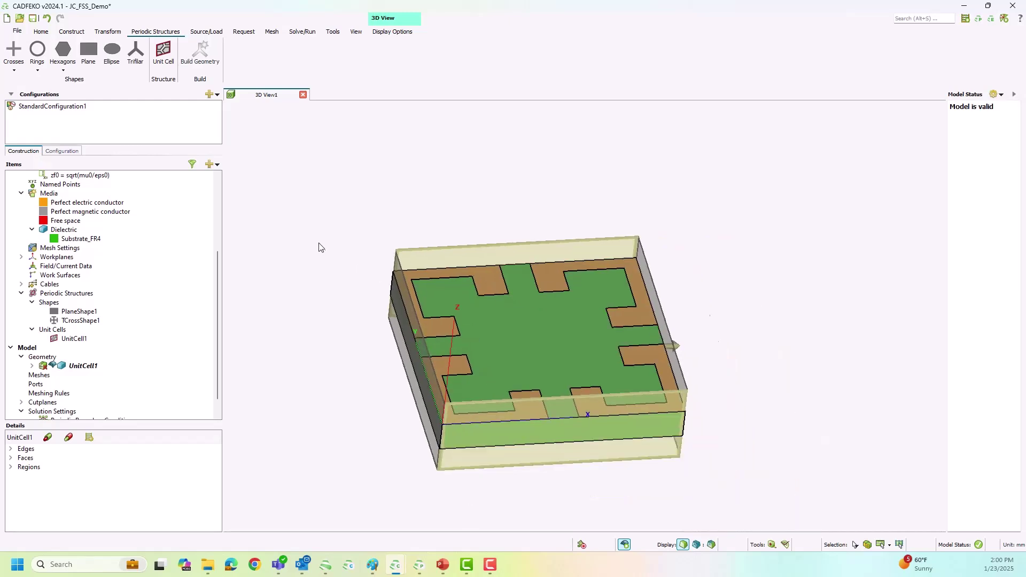
left_click_drag(428, 302, 499, 309)
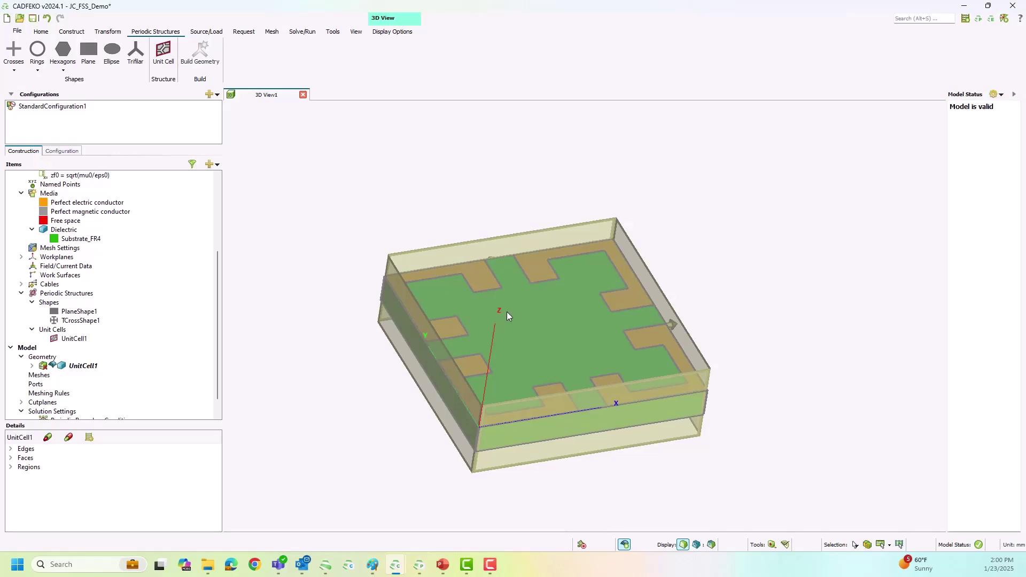
left_click(32, 366)
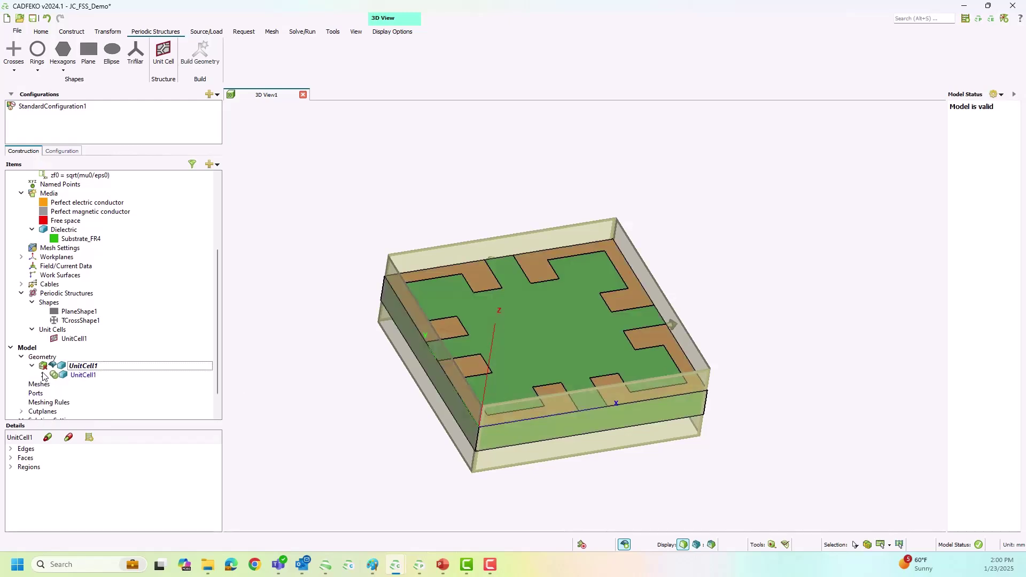
left_click(44, 374)
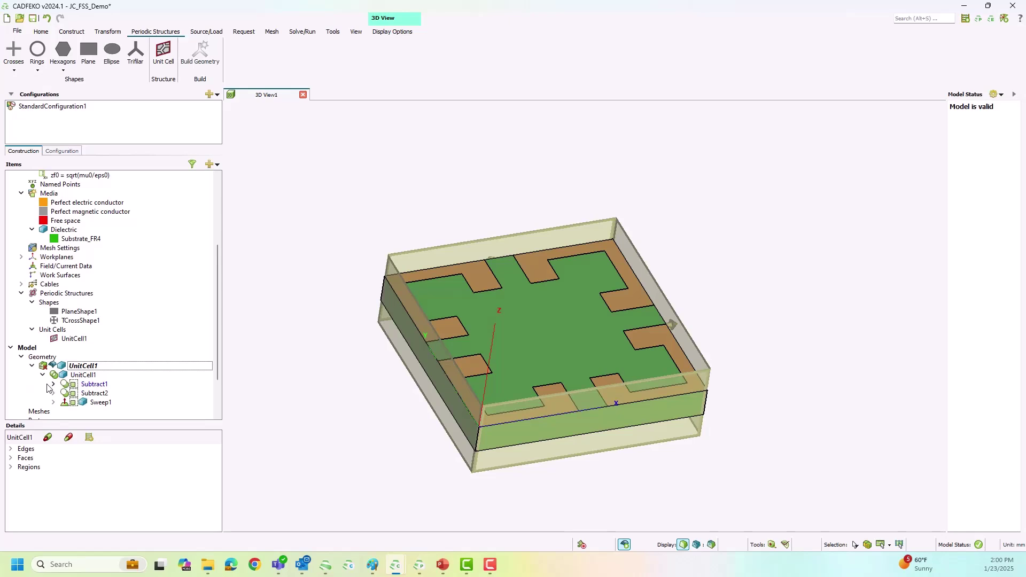
left_click(53, 384)
scroll(73, 390, "down", 2)
left_click(64, 339)
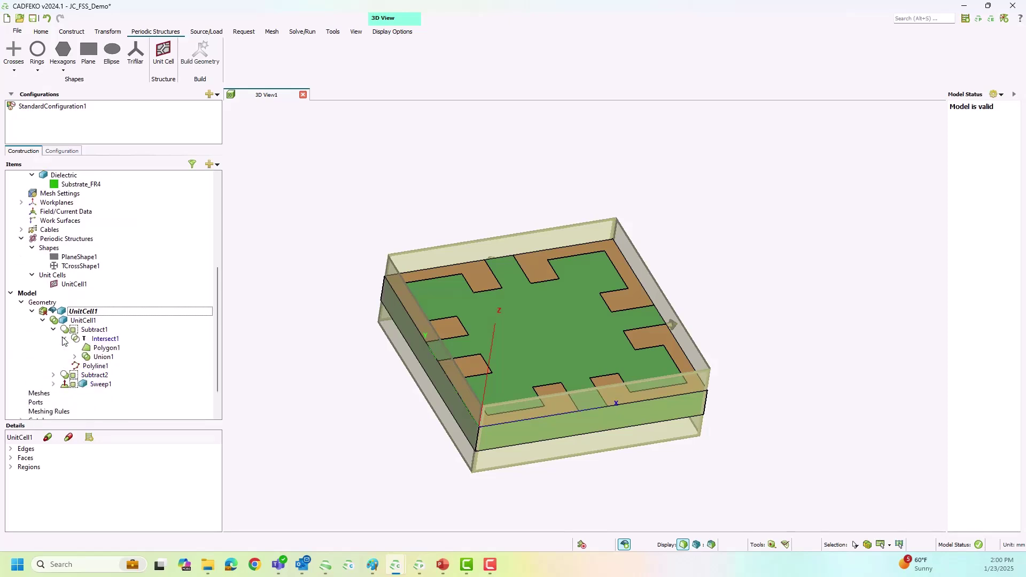
left_click(75, 357)
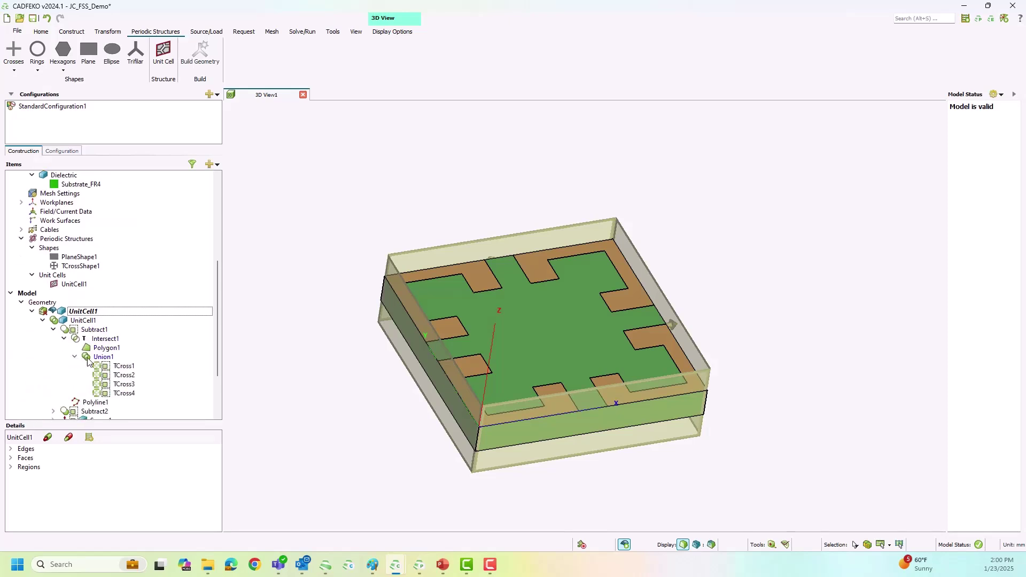
left_click(116, 367)
left_click(123, 393, "shift")
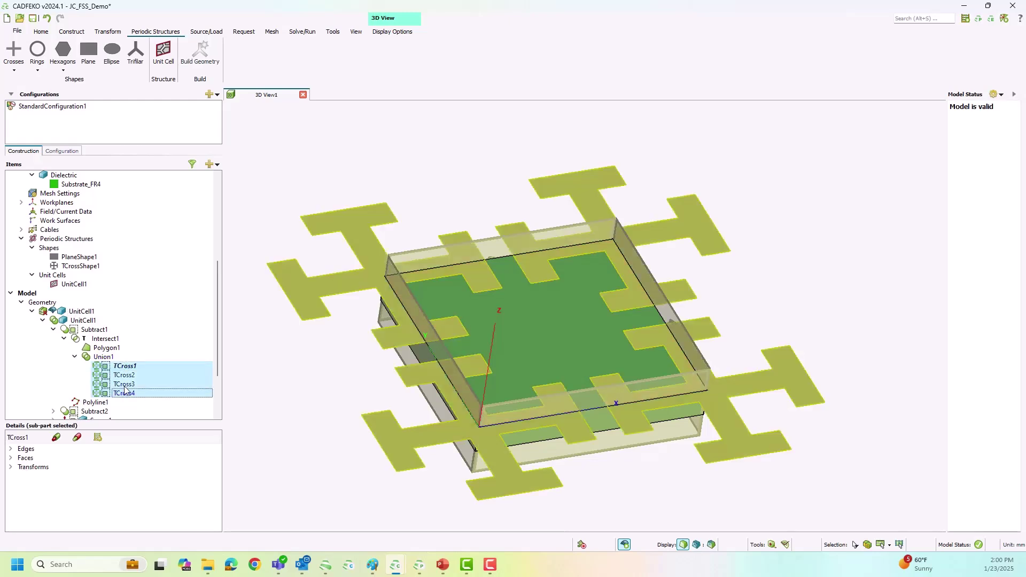
scroll(123, 393, "down", 2)
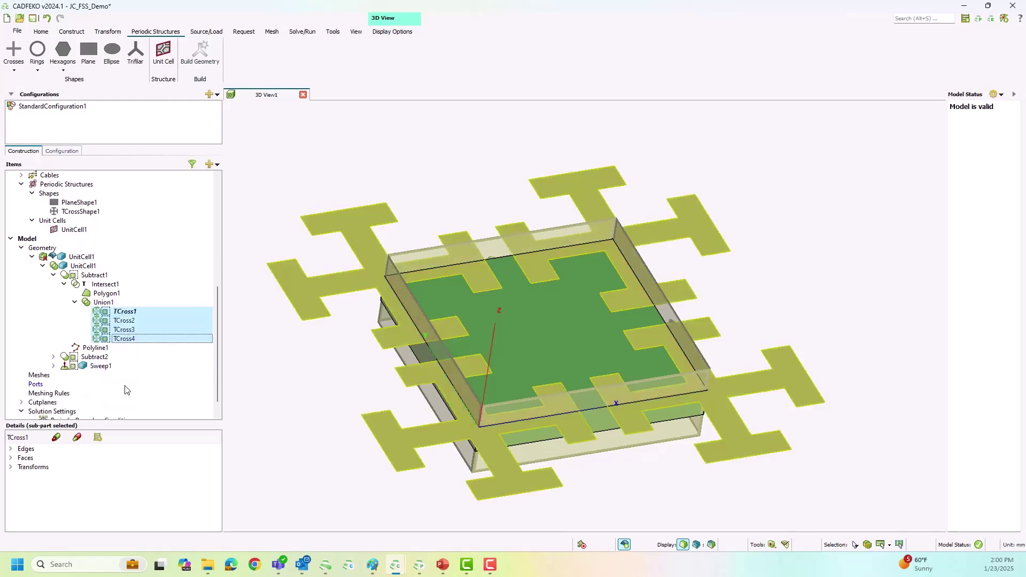
Step: Examine the four rectangles under Subtract2 together with the TCross parts, then clear the selection
left_click(90, 361, "ctrl")
left_click(53, 357)
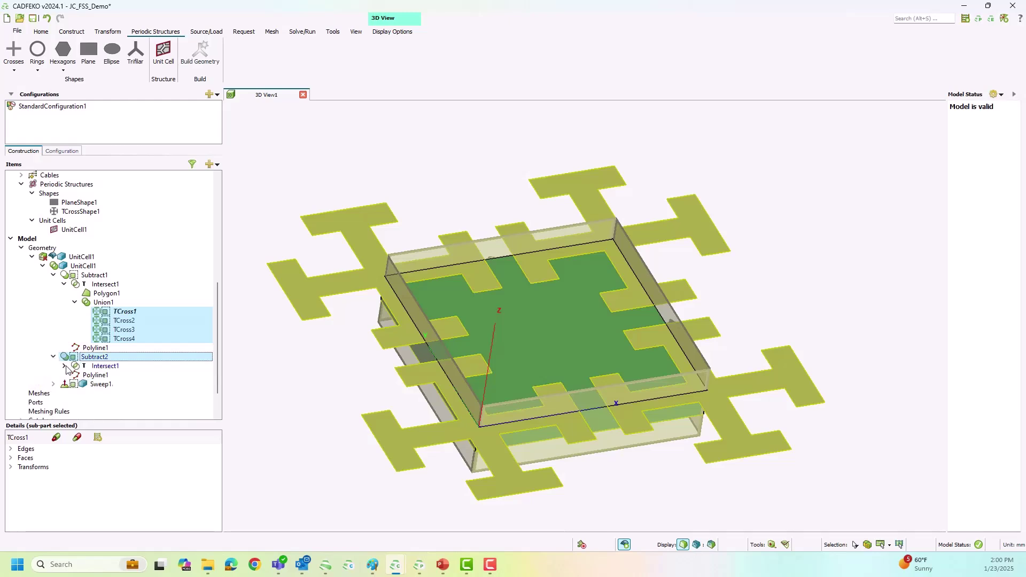
left_click(65, 366)
left_click(75, 384)
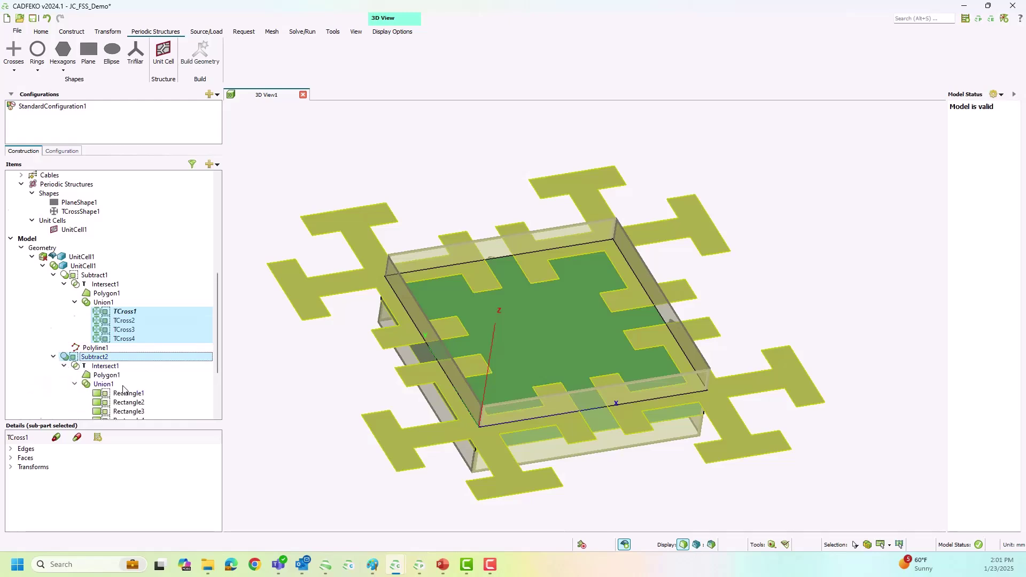
scroll(123, 388, "down", 1)
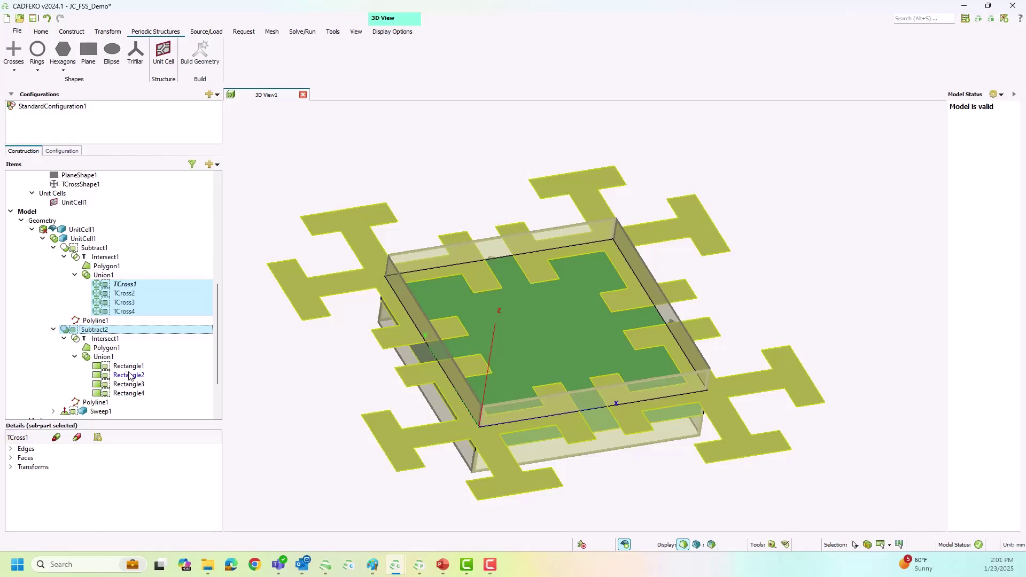
left_click(129, 366, "ctrl")
left_click(128, 375, "ctrl")
left_click(128, 384, "ctrl")
left_click(128, 393, "ctrl")
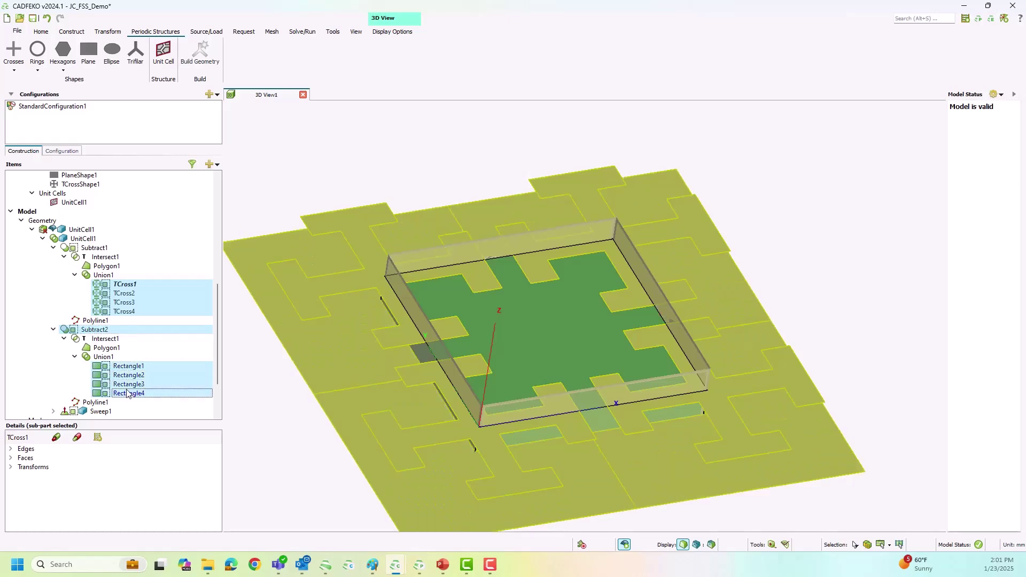
left_click_drag(549, 342, 470, 364)
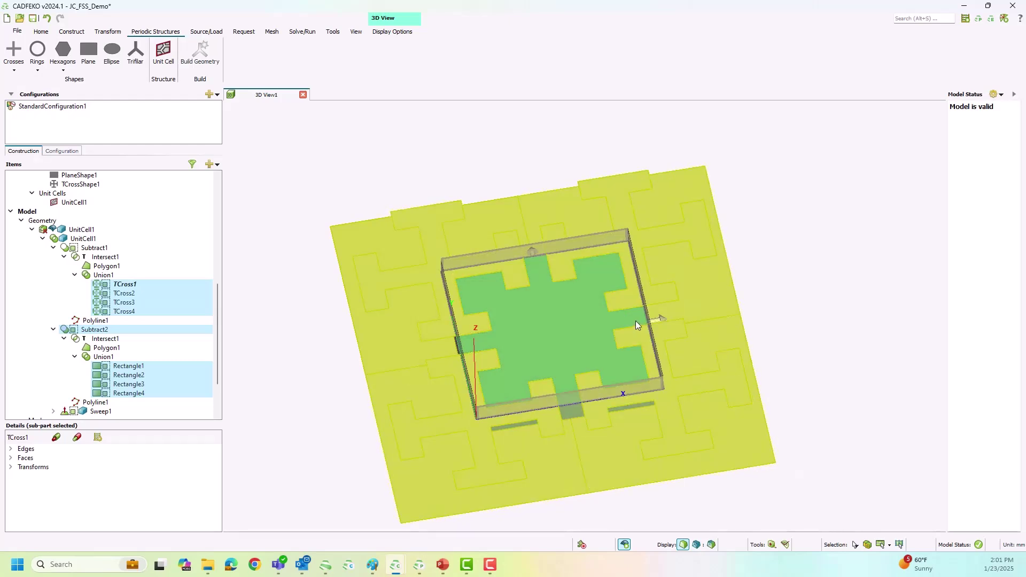
left_click(308, 370)
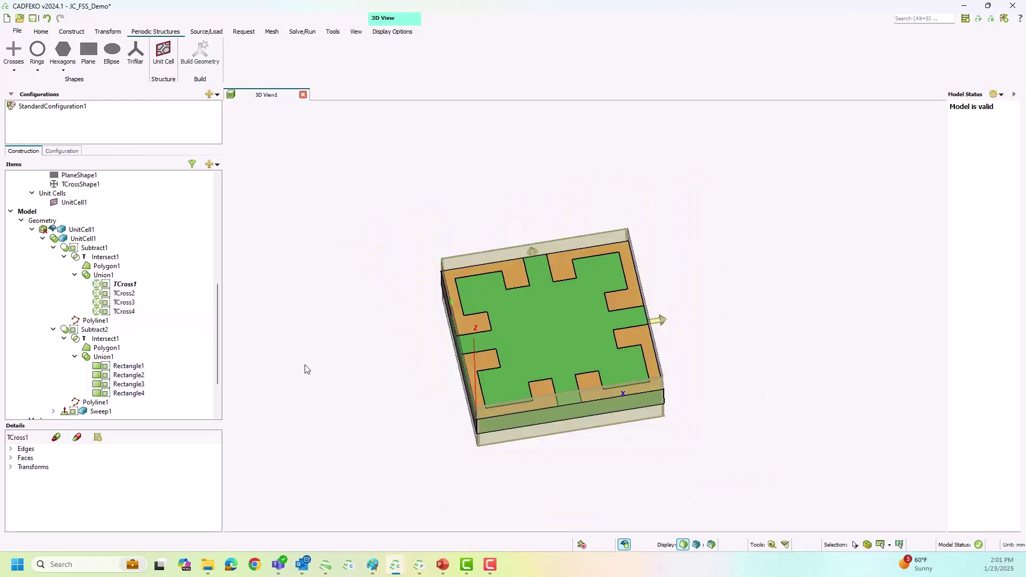
mouse_move(607, 339)
left_mouse_down()
mouse_move(619, 297)
mouse_move(598, 297)
left_mouse_up()
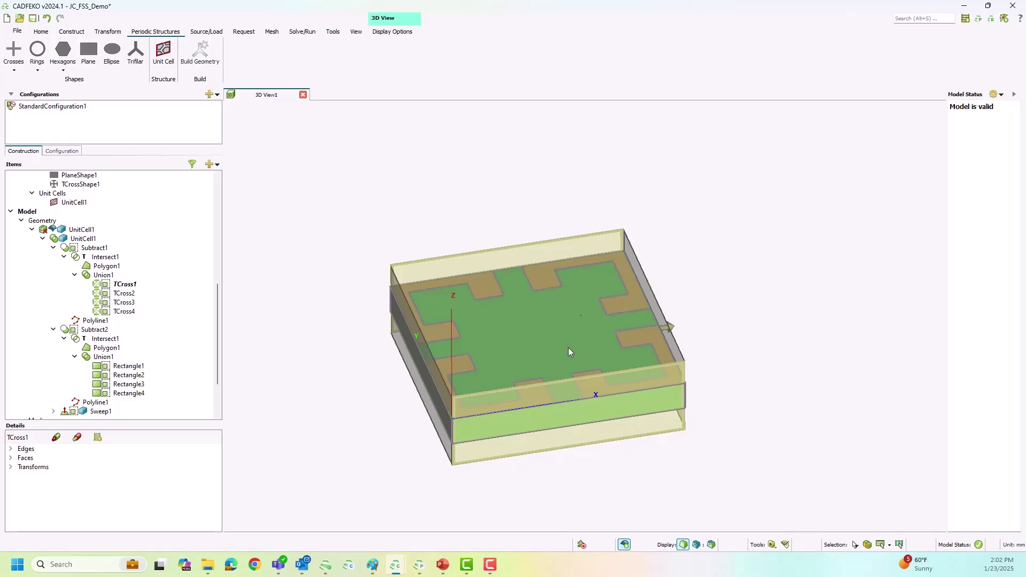
Step: Switch to the POSTFEKO window holding the JC_HIS_PS_UC model and inspect the unit cell in 3D
mouse_move(420, 574)
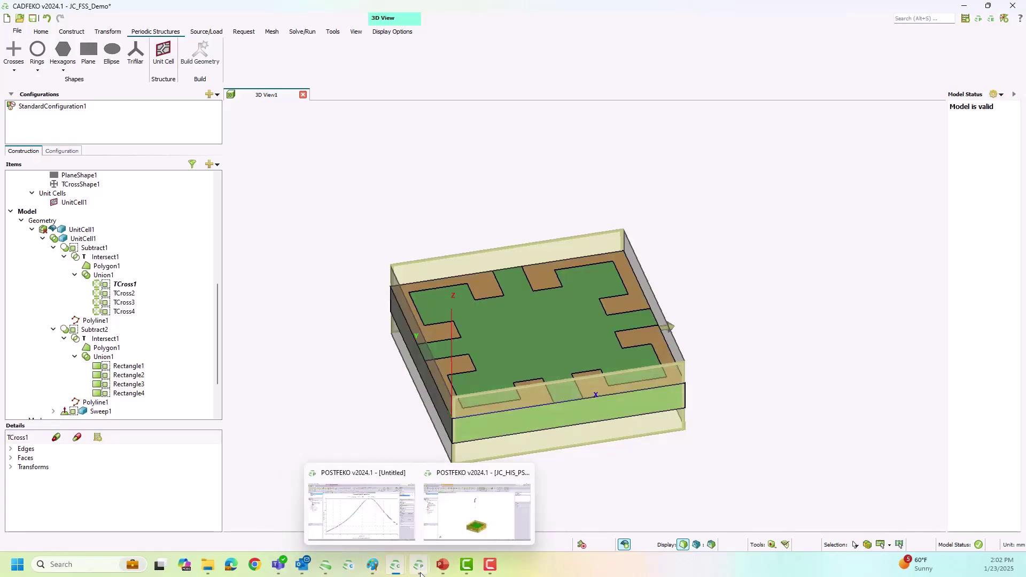
left_click(450, 541)
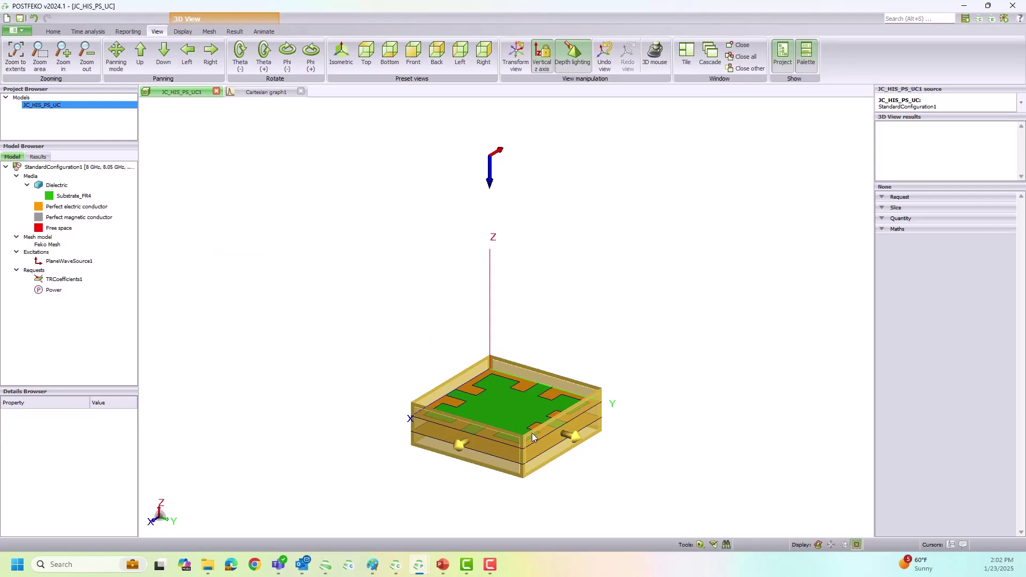
scroll(501, 417, "up", 2)
scroll(478, 400, "down", 2)
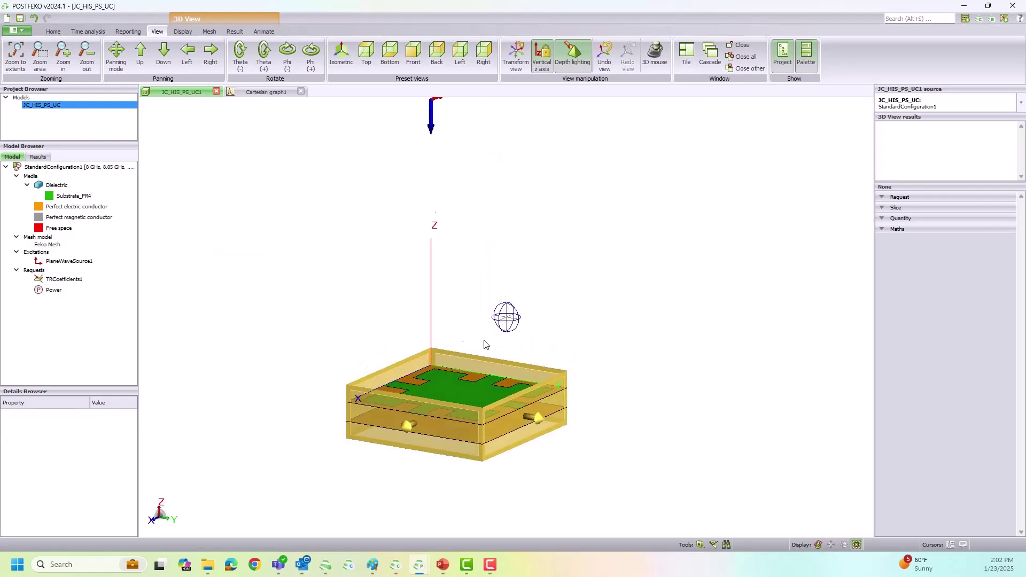
Step: Plot TRCoefficients1 on a new Cartesian graph as the phase of the co-polarised reflection coefficient
left_click(54, 31)
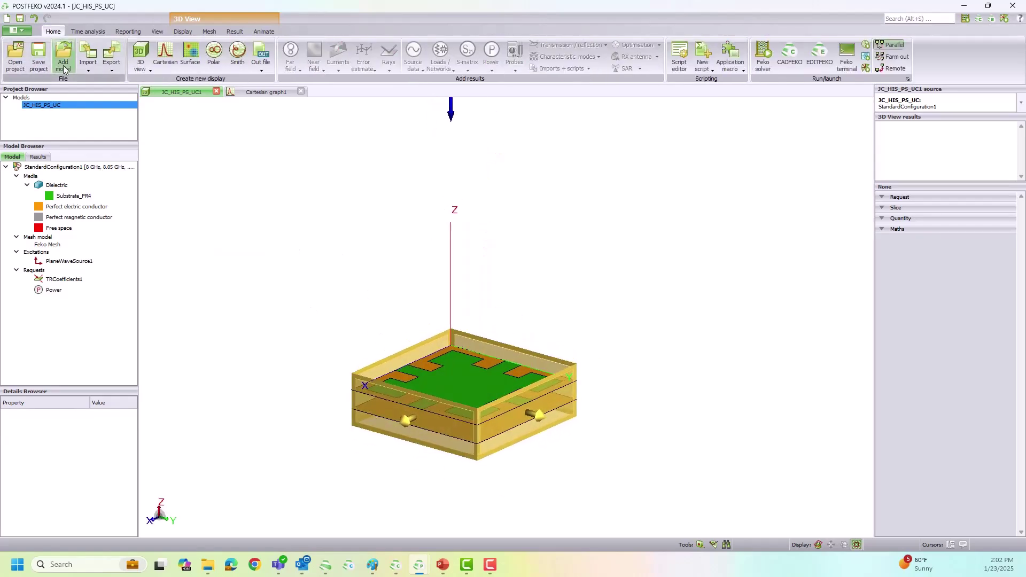
left_click(165, 53)
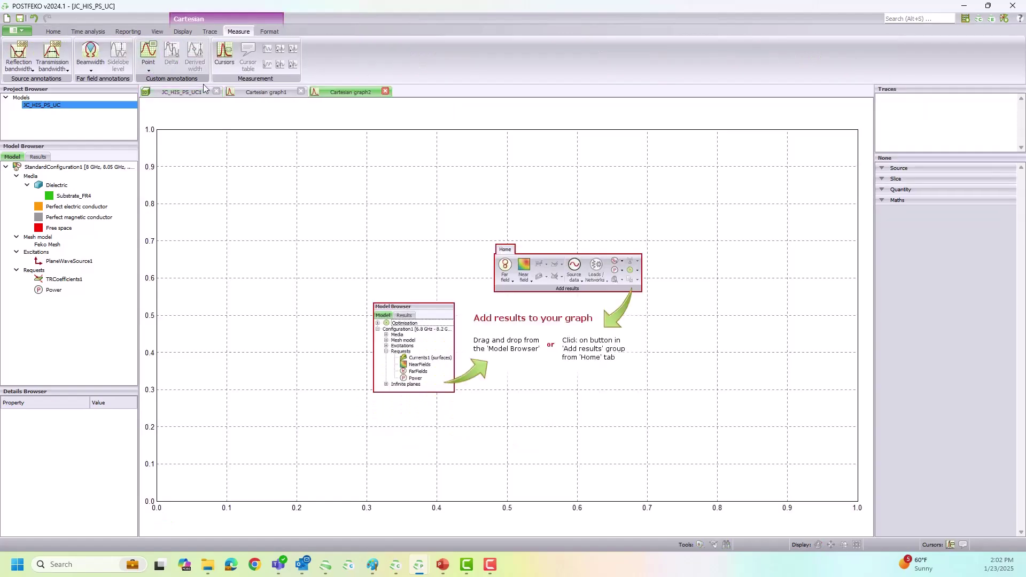
left_click(53, 31)
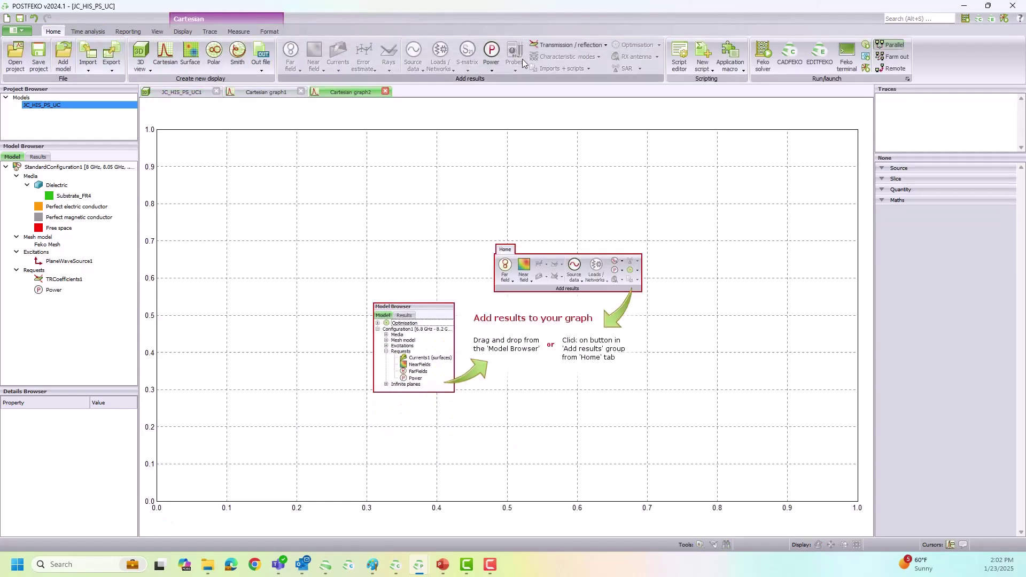
left_click(564, 44)
left_click(566, 73)
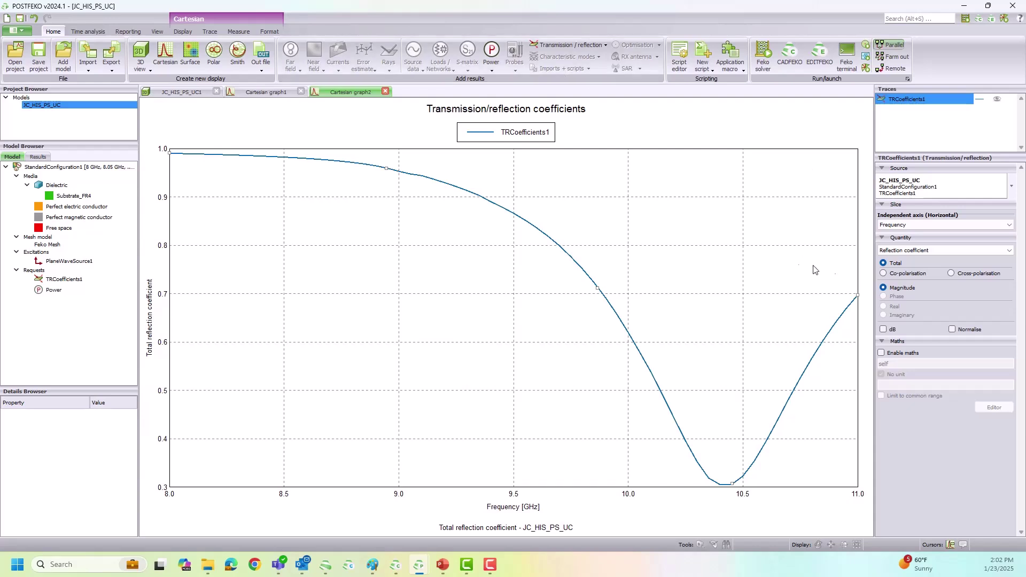
left_click(887, 274)
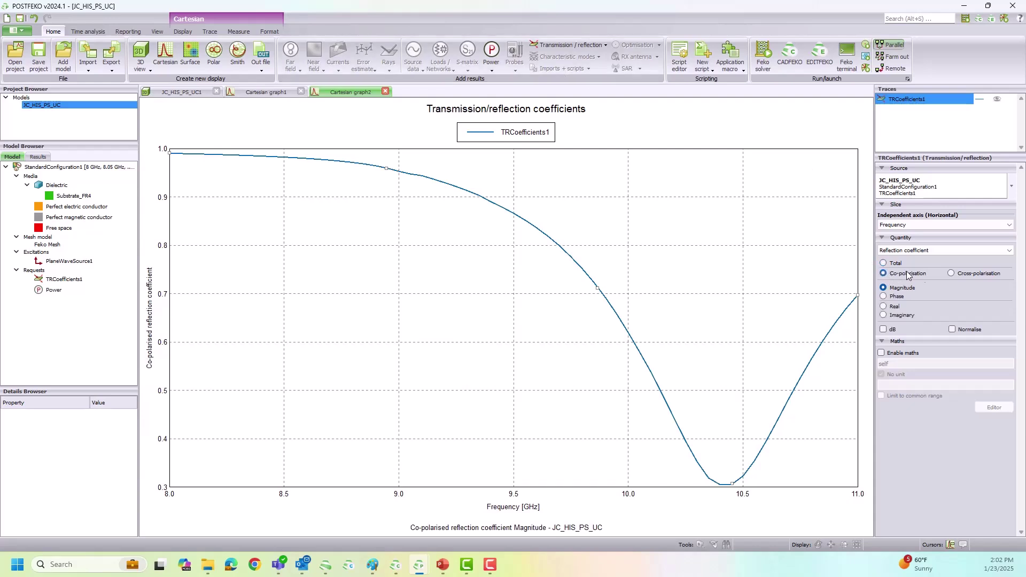
left_click(888, 297)
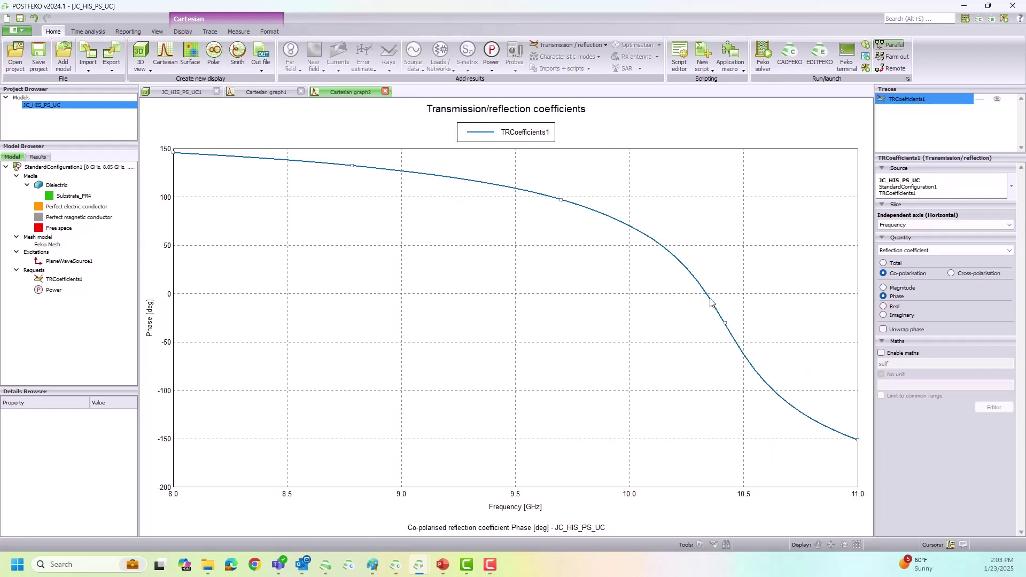
Step: Annotate the phase curve near its zero crossing and place the two cursors at about 9.792 GHz and 10.583 GHz
mouse_move(711, 299)
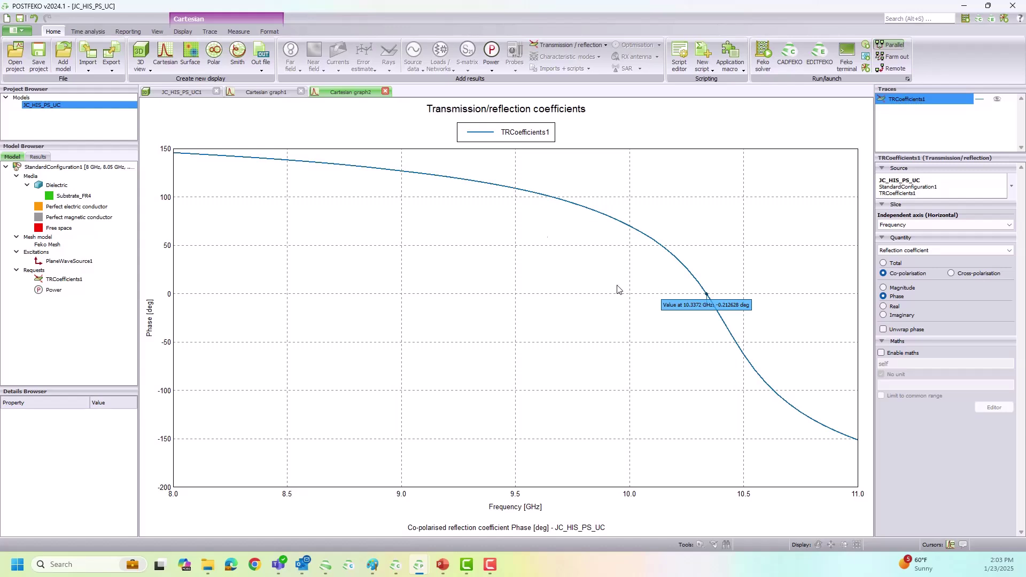
left_click(239, 32)
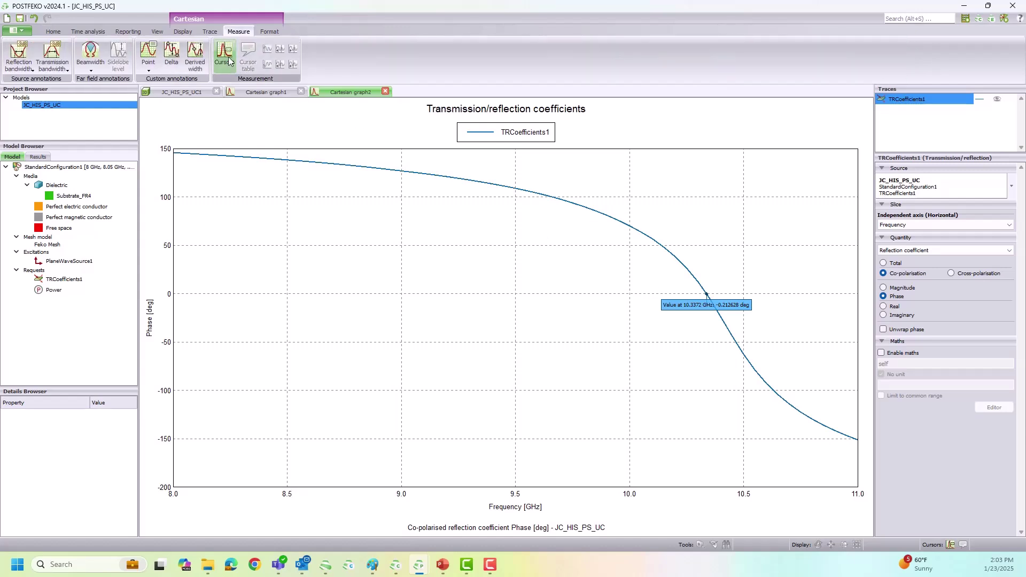
left_click(224, 54)
left_click_drag(346, 217, 583, 236)
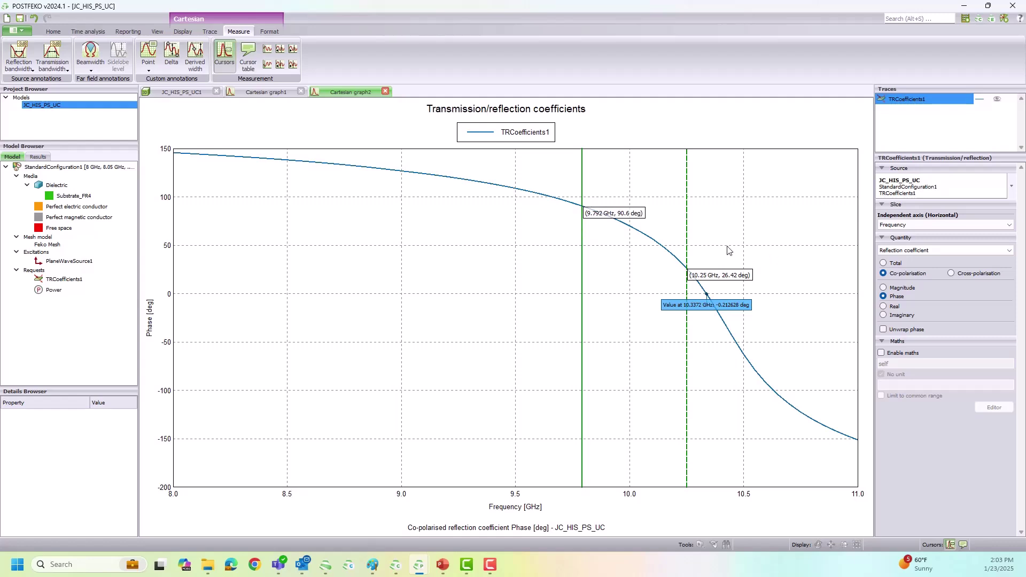
left_click_drag(687, 223, 763, 241)
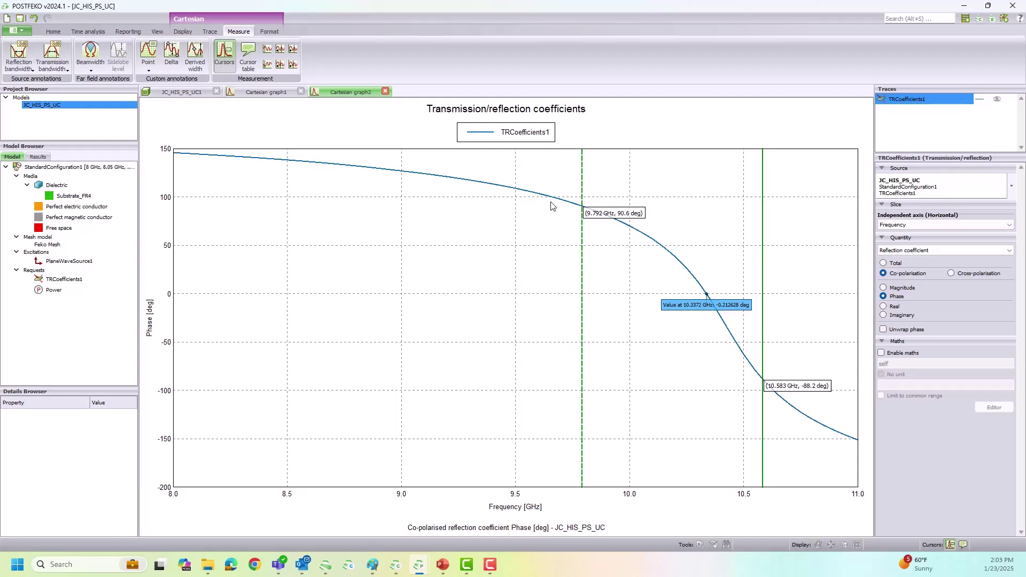